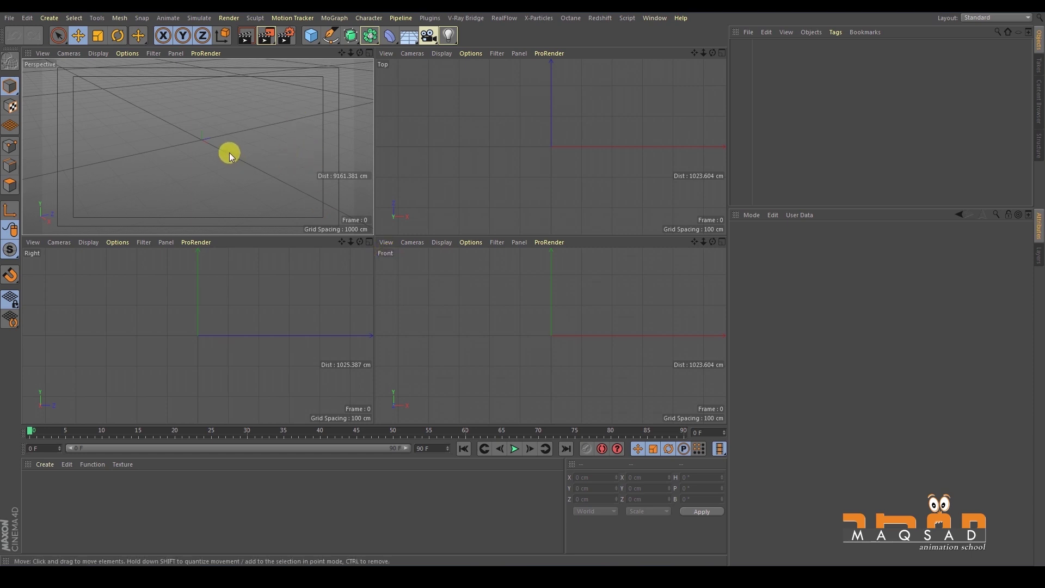
# - Enlarge the Perspective viewport so that it fills the whole viewport area
pyautogui.keyDown('alt'); pyautogui.moveTo(224, 152); pyautogui.dragTo(272, 136); pyautogui.keyUp('alt')
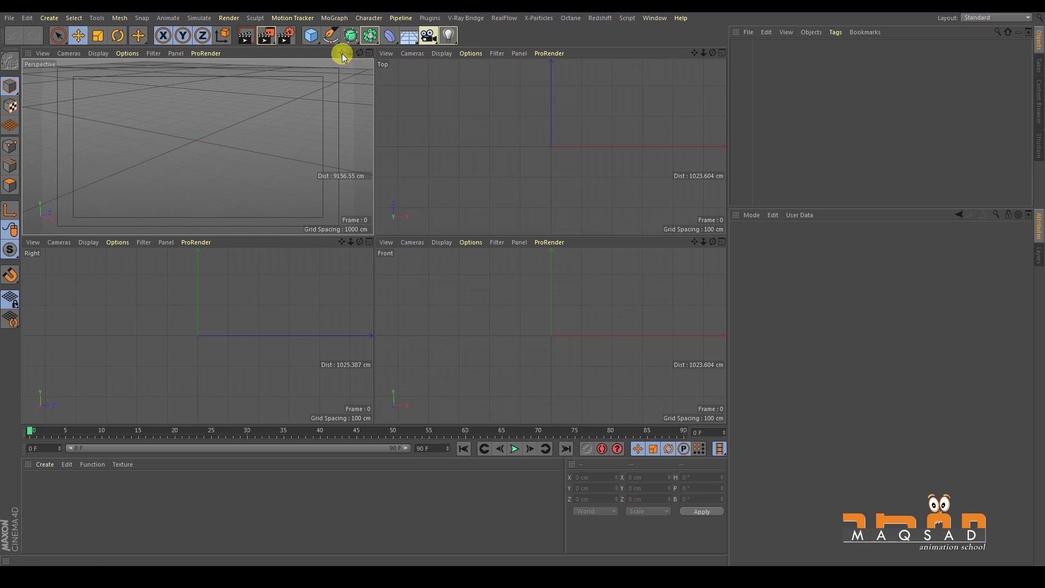
pyautogui.moveTo(341, 55); pyautogui.dragTo(371, 55)
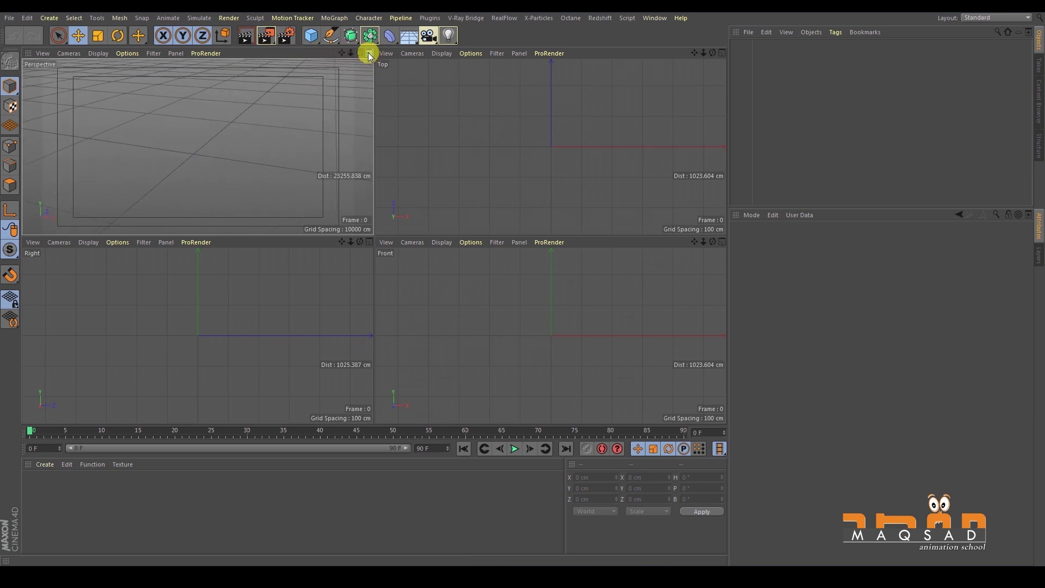
pyautogui.click(369, 53)
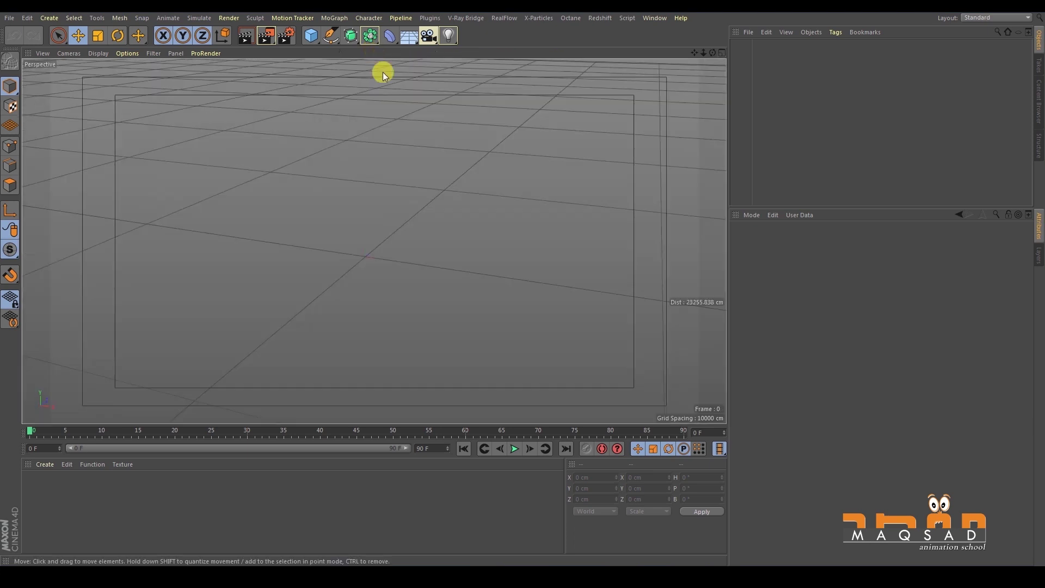
pyautogui.click(722, 54)
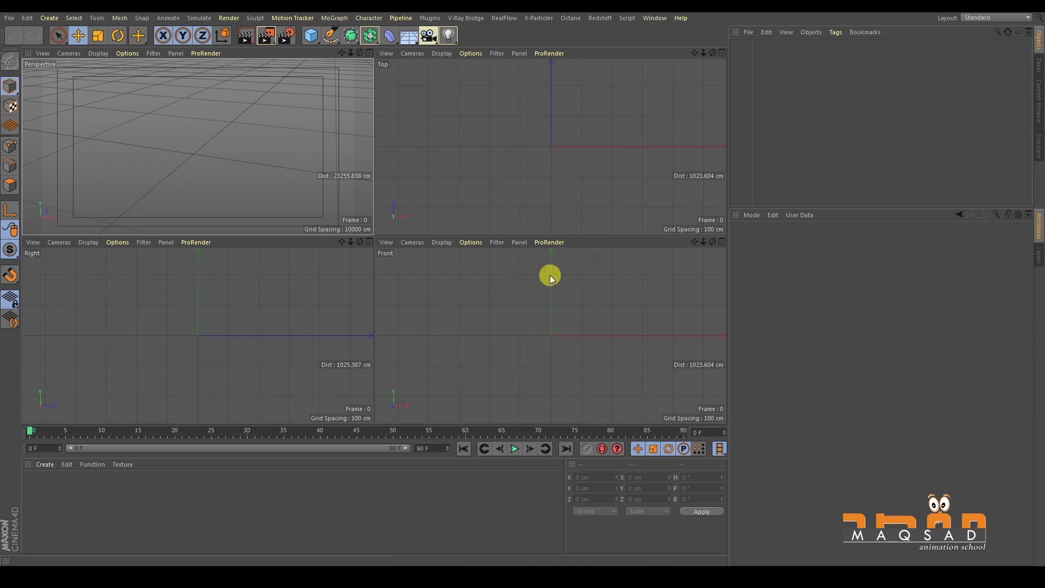
pyautogui.click(370, 53)
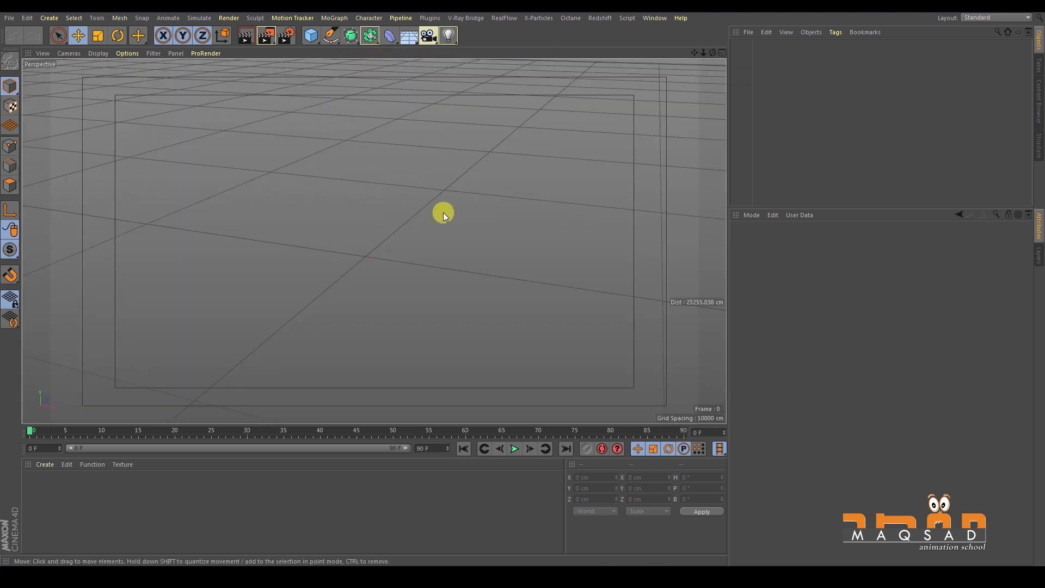
# - Examine the empty perspective grid from several angles and distances
pyautogui.moveTo(416, 265)
pyautogui.keyDown('alt'); pyautogui.mouseDown()
pyautogui.moveTo(406, 208)
pyautogui.moveTo(417, 223)
pyautogui.moveTo(407, 227)
pyautogui.mouseUp(); pyautogui.keyUp('alt')
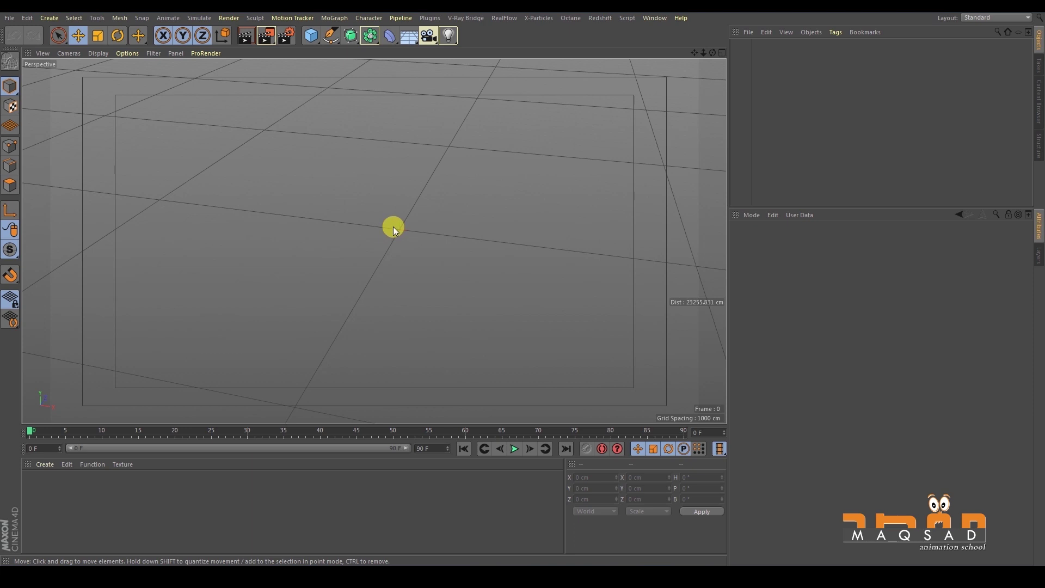
pyautogui.moveTo(393, 231)
pyautogui.keyDown('alt'); pyautogui.mouseDown()
pyautogui.moveTo(403, 240)
pyautogui.moveTo(470, 231)
pyautogui.moveTo(455, 233)
pyautogui.moveTo(427, 239)
pyautogui.moveTo(561, 196)
pyautogui.moveTo(565, 245)
pyautogui.moveTo(334, 175)
pyautogui.moveTo(472, 198)
pyautogui.moveTo(413, 206)
pyautogui.moveTo(368, 235)
pyautogui.mouseUp(); pyautogui.keyUp('alt')
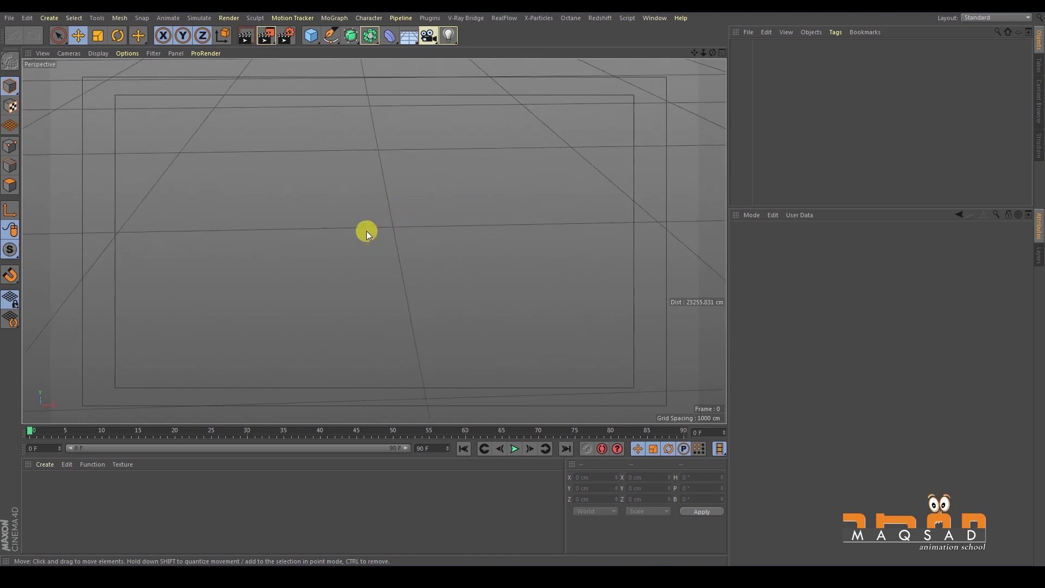
pyautogui.moveTo(319, 213)
pyautogui.keyDown('alt'); pyautogui.mouseDown()
pyautogui.moveTo(539, 221)
pyautogui.moveTo(278, 203)
pyautogui.moveTo(399, 208)
pyautogui.moveTo(369, 191)
pyautogui.moveTo(494, 188)
pyautogui.moveTo(400, 201)
pyautogui.moveTo(467, 184)
pyautogui.moveTo(432, 196)
pyautogui.moveTo(368, 187)
pyautogui.moveTo(624, 244)
pyautogui.moveTo(419, 210)
pyautogui.moveTo(606, 205)
pyautogui.moveTo(474, 201)
pyautogui.moveTo(569, 191)
pyautogui.moveTo(534, 166)
pyautogui.moveTo(443, 214)
pyautogui.mouseUp(); pyautogui.keyUp('alt')
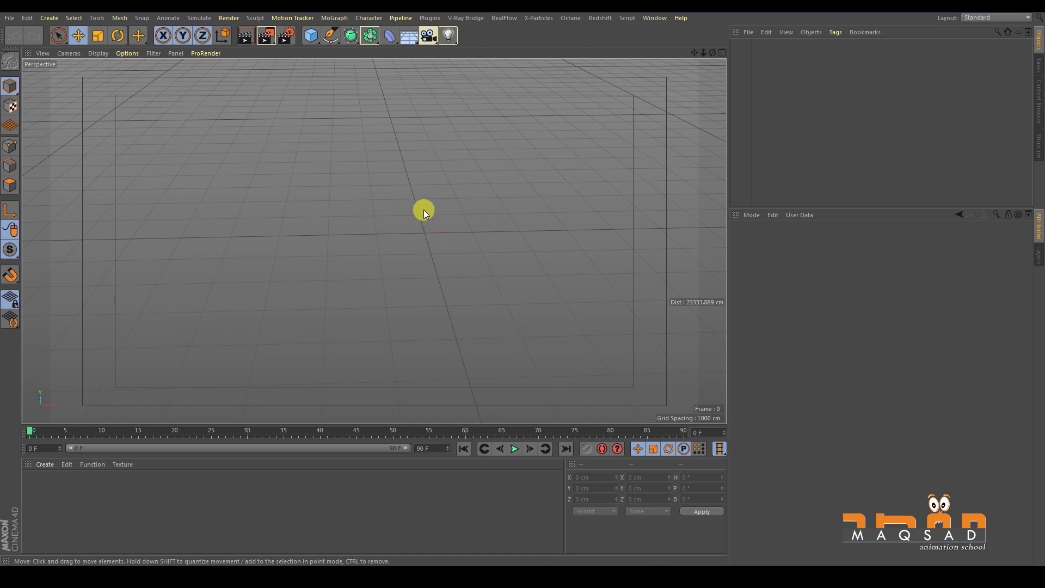
pyautogui.moveTo(423, 221)
pyautogui.keyDown('alt'); pyautogui.mouseDown()
pyautogui.moveTo(459, 198)
pyautogui.moveTo(361, 222)
pyautogui.mouseUp(); pyautogui.keyUp('alt')
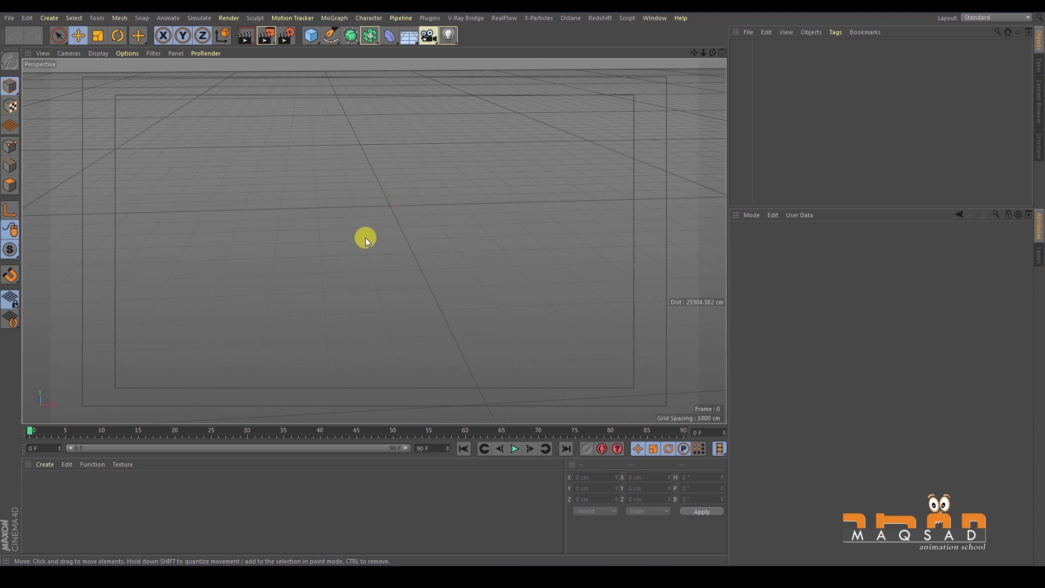
pyautogui.keyDown('alt'); pyautogui.moveTo(376, 157); pyautogui.dragTo(367, 187); pyautogui.keyUp('alt')
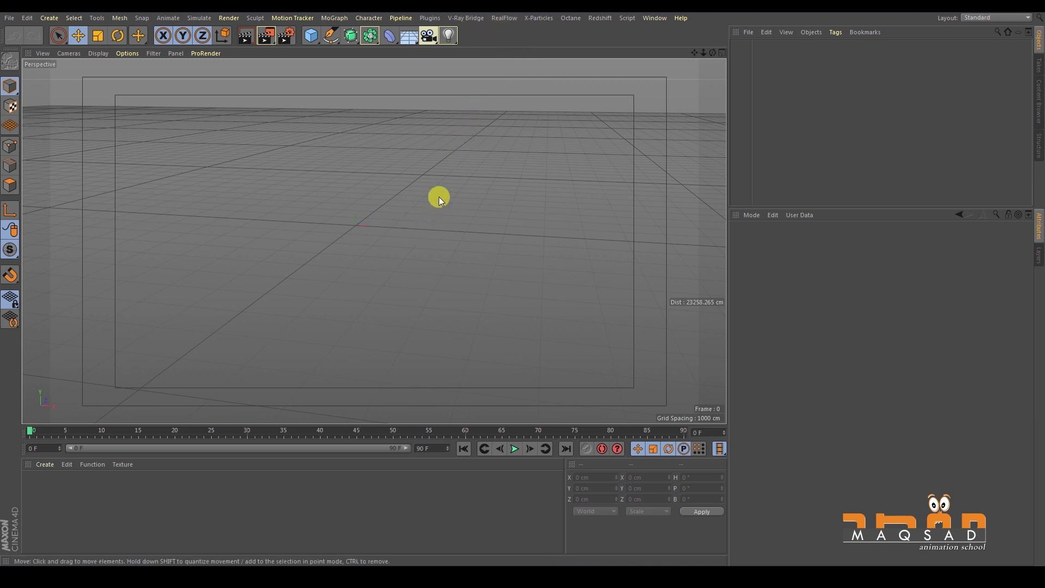
# - Detach the primitive objects palette as a floating window over the object list and enlarge that window
pyautogui.click(311, 35)
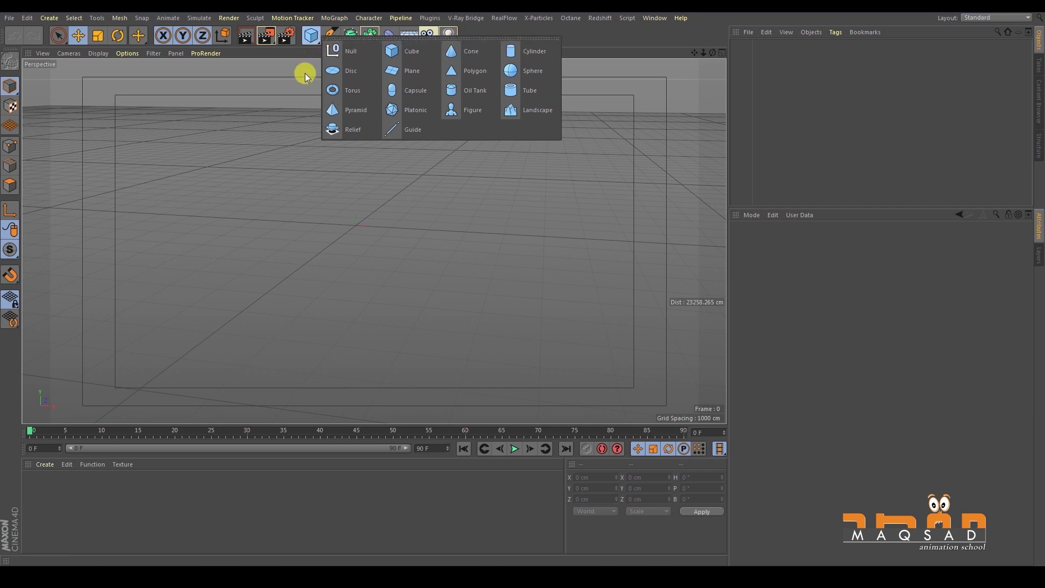
pyautogui.click(310, 38)
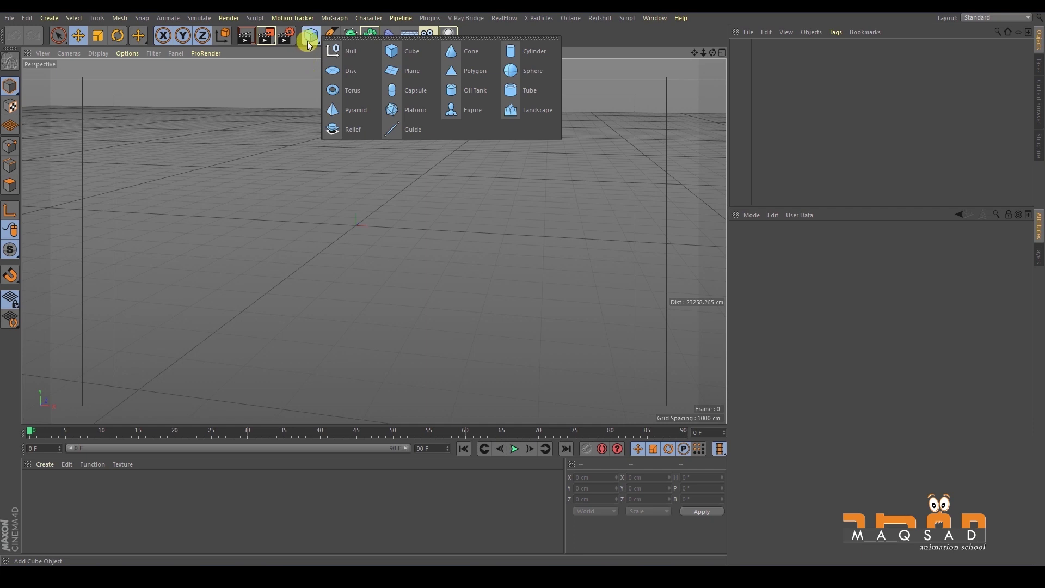
pyautogui.click(335, 39)
pyautogui.moveTo(364, 31); pyautogui.dragTo(845, 58)
pyautogui.keyDown('alt'); pyautogui.moveTo(326, 216); pyautogui.dragTo(381, 213); pyautogui.keyUp('alt')
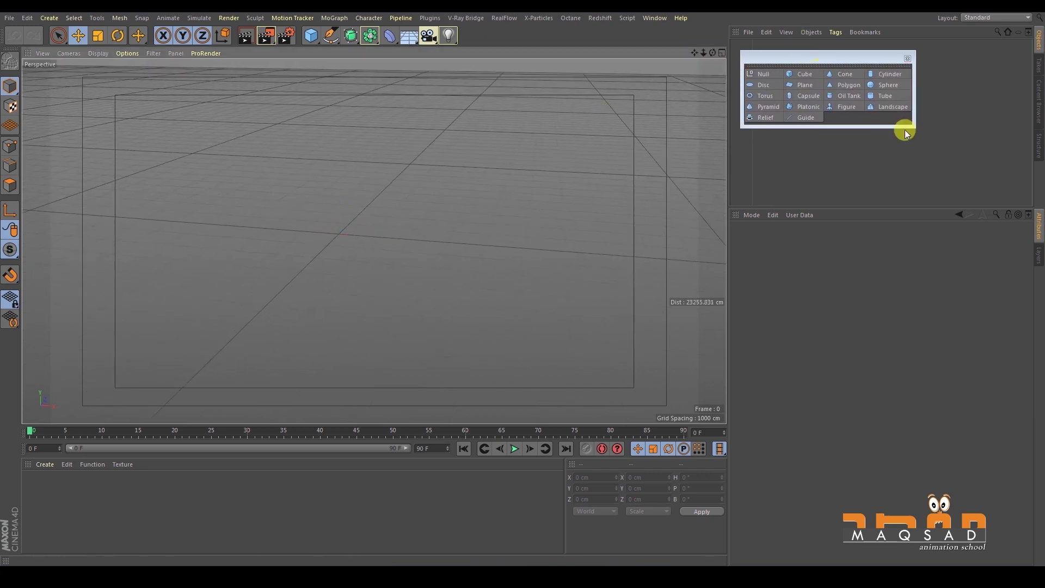
pyautogui.moveTo(912, 126); pyautogui.dragTo(935, 156)
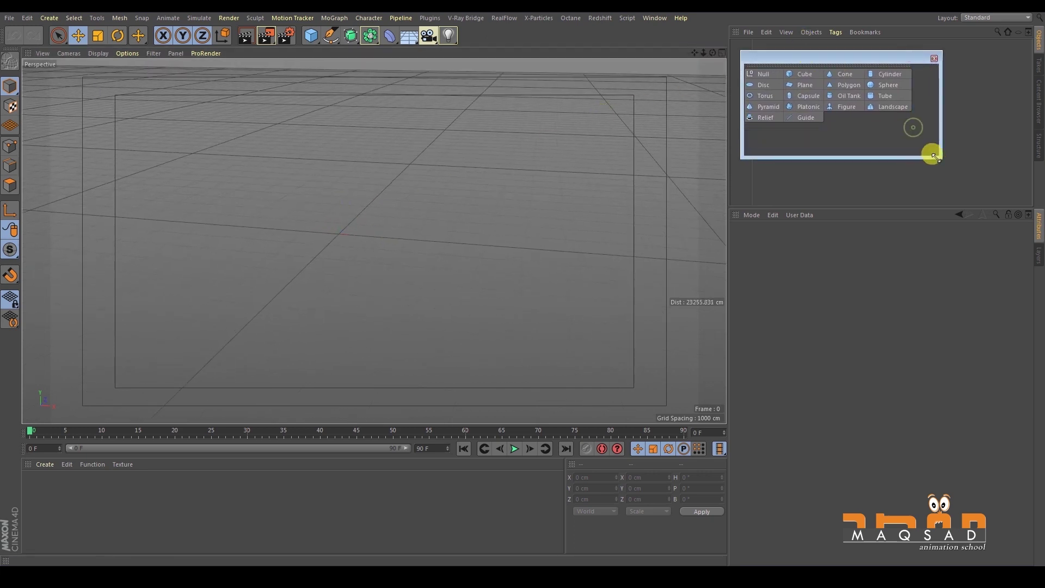
# - Add a default cube primitive to the scene from the floating palette
pyautogui.click(799, 76)
pyautogui.keyDown('alt'); pyautogui.moveTo(276, 202); pyautogui.dragTo(348, 139); pyautogui.keyUp('alt')
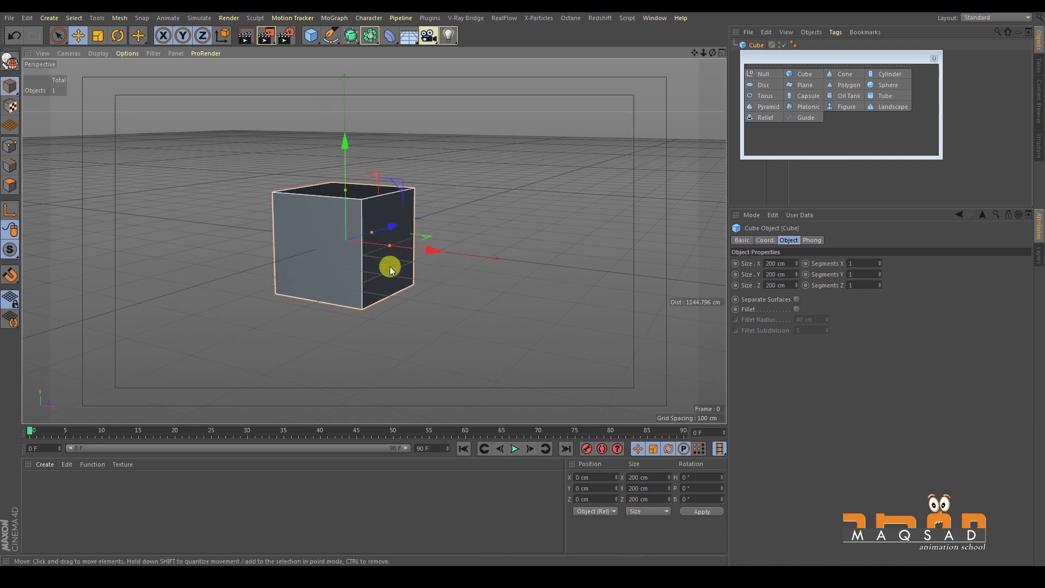
pyautogui.keyDown('alt'); pyautogui.moveTo(392, 280); pyautogui.dragTo(385, 251); pyautogui.keyUp('alt')
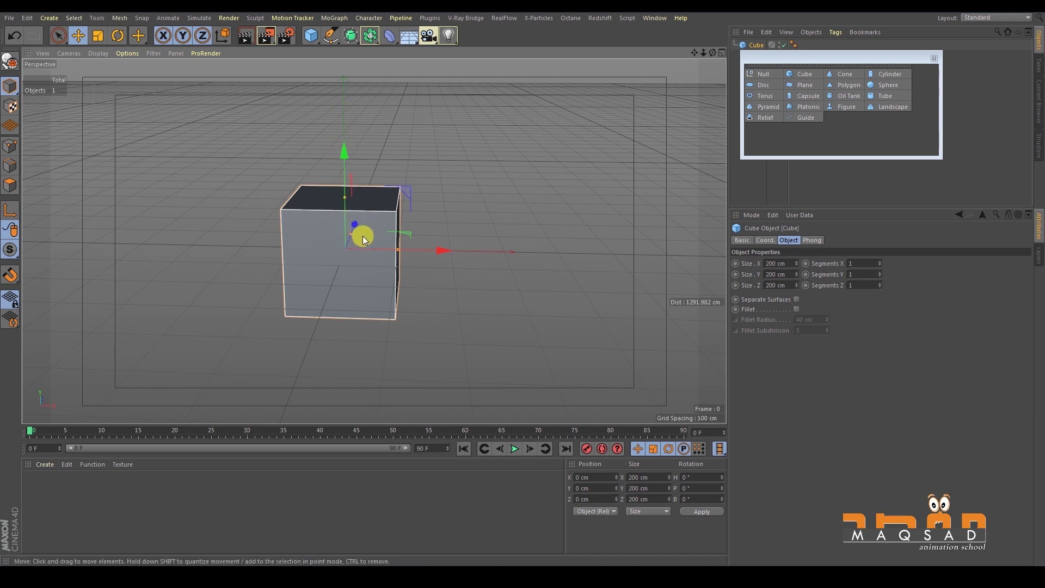
pyautogui.keyDown('alt'); pyautogui.moveTo(363, 227); pyautogui.dragTo(366, 161); pyautogui.keyUp('alt')
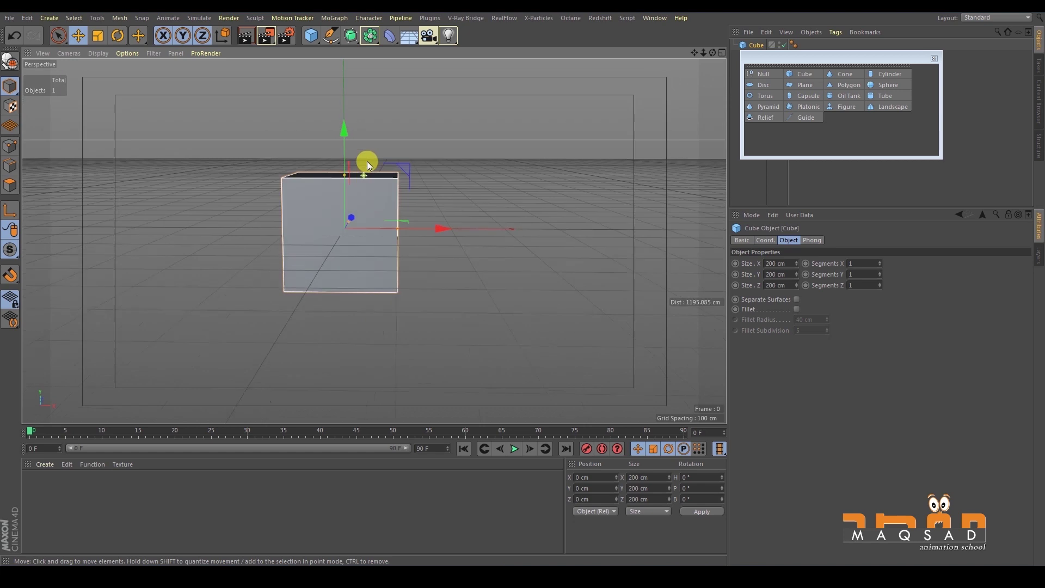
# - Try moving the cube about 92 cm along X and about 102 cm downward along Y, undoing each move
pyautogui.moveTo(436, 227); pyautogui.dragTo(411, 192)
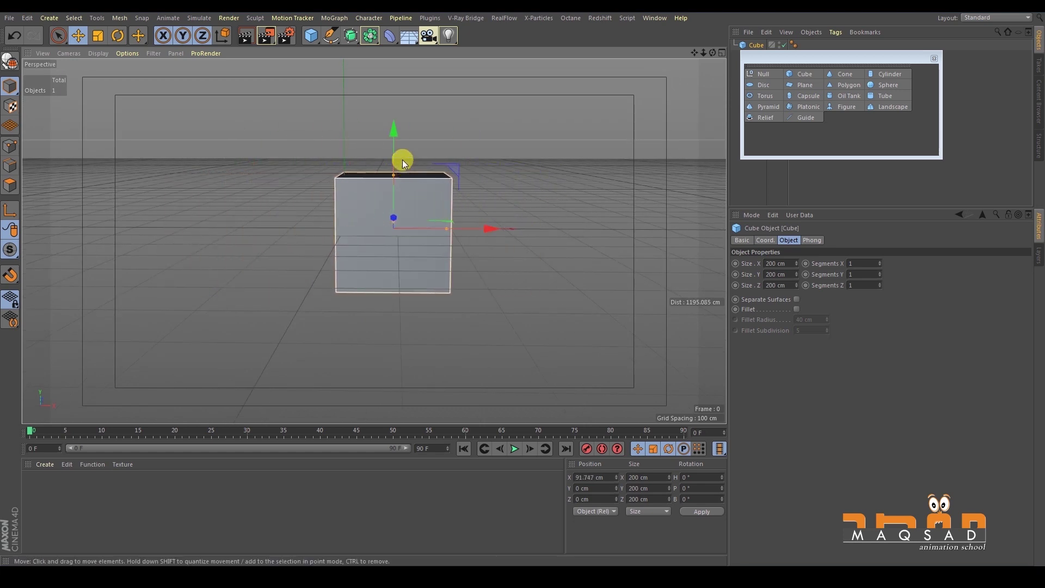
pyautogui.hotkey('ctrl', 'z')
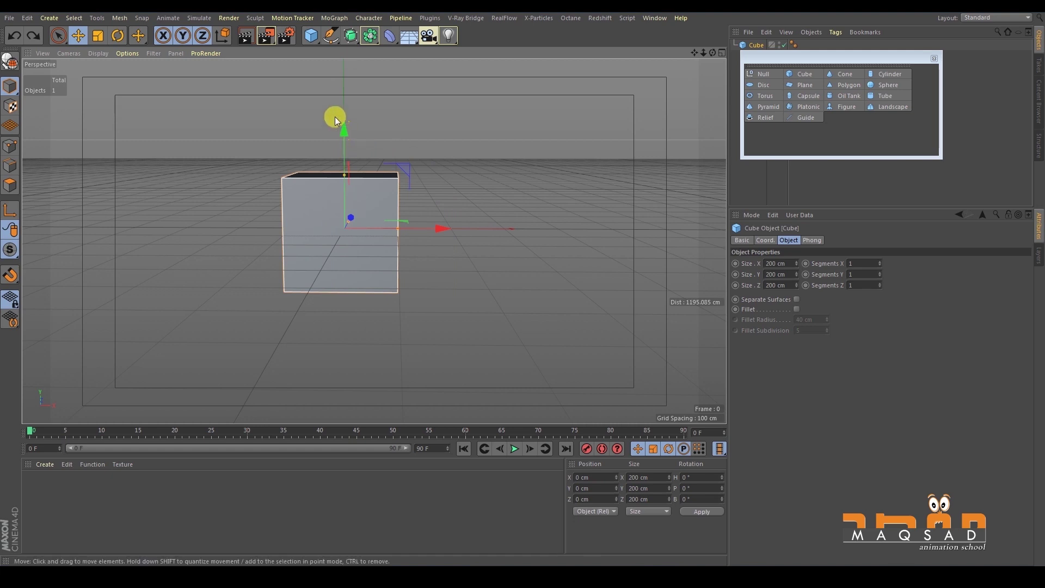
pyautogui.moveTo(342, 146); pyautogui.dragTo(353, 200)
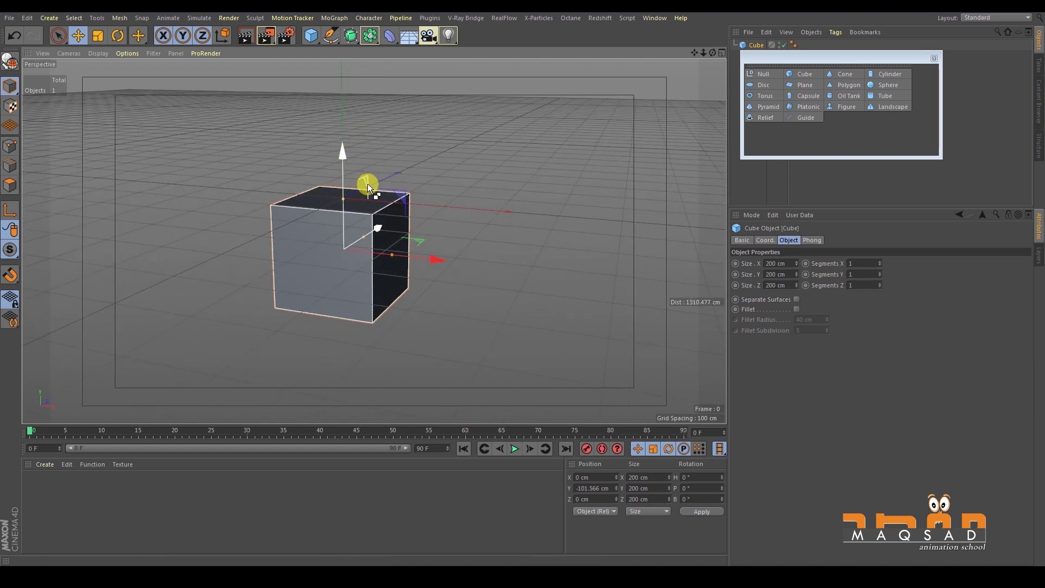
pyautogui.hotkey('ctrl', 'z')
# - Move the cube along the Z axis to about -150 cm
pyautogui.moveTo(375, 182); pyautogui.dragTo(399, 172)
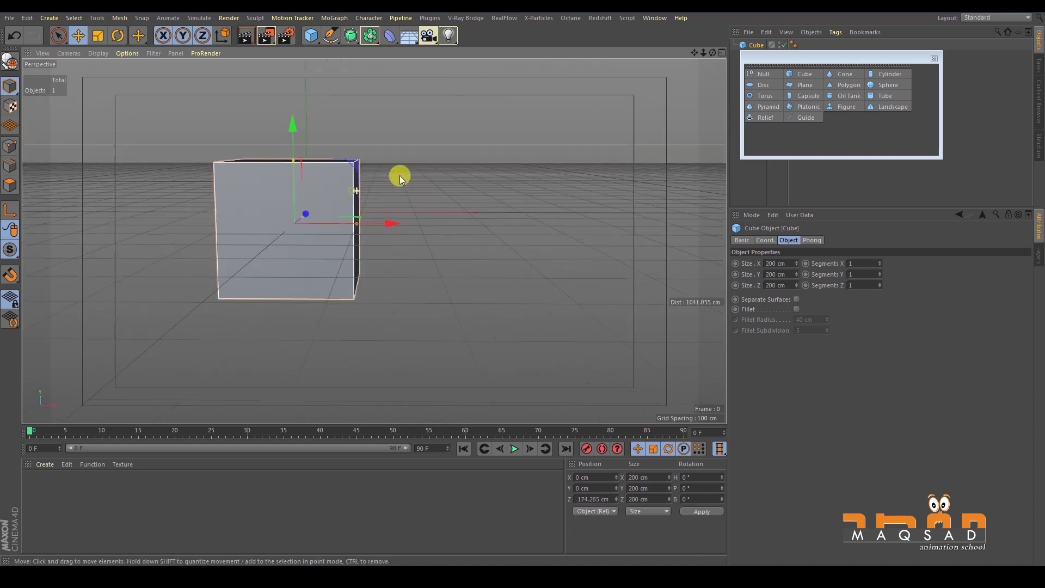
pyautogui.keyDown('alt'); pyautogui.moveTo(339, 201); pyautogui.dragTo(341, 210, button='middle'); pyautogui.keyUp('alt')
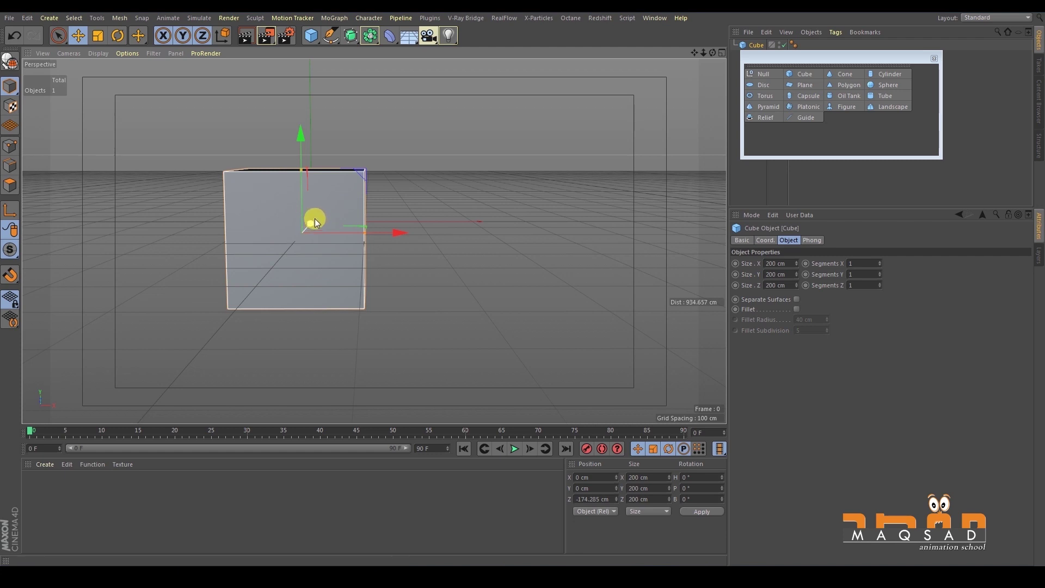
pyautogui.moveTo(312, 222)
pyautogui.mouseDown()
pyautogui.moveTo(332, 218)
pyautogui.moveTo(316, 230)
pyautogui.moveTo(319, 211)
pyautogui.moveTo(380, 185)
pyautogui.moveTo(299, 234)
pyautogui.moveTo(392, 168)
pyautogui.moveTo(296, 233)
pyautogui.moveTo(341, 207)
pyautogui.moveTo(327, 209)
pyautogui.mouseUp()
pyautogui.hotkey('ctrl', 'z')
pyautogui.keyDown('alt'); pyautogui.moveTo(327, 209); pyautogui.dragTo(312, 207); pyautogui.keyUp('alt')
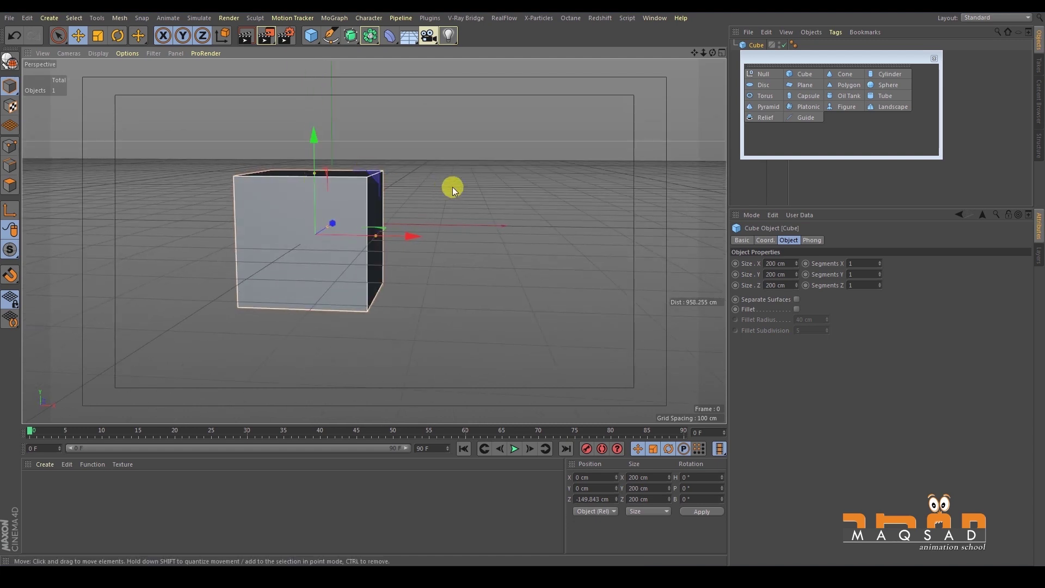
# - Close the floating primitives palette and make the attributes area taller
pyautogui.moveTo(893, 57); pyautogui.dragTo(685, 132)
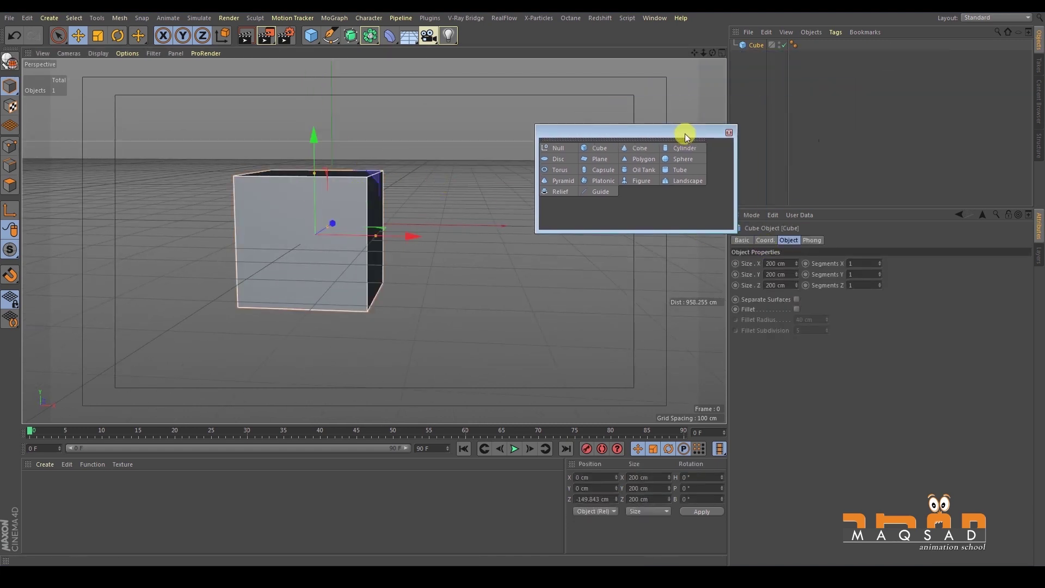
pyautogui.click(730, 132)
pyautogui.click(411, 114)
pyautogui.click(357, 169)
pyautogui.keyDown('alt'); pyautogui.moveTo(400, 171); pyautogui.dragTo(369, 178, button='middle'); pyautogui.keyUp('alt')
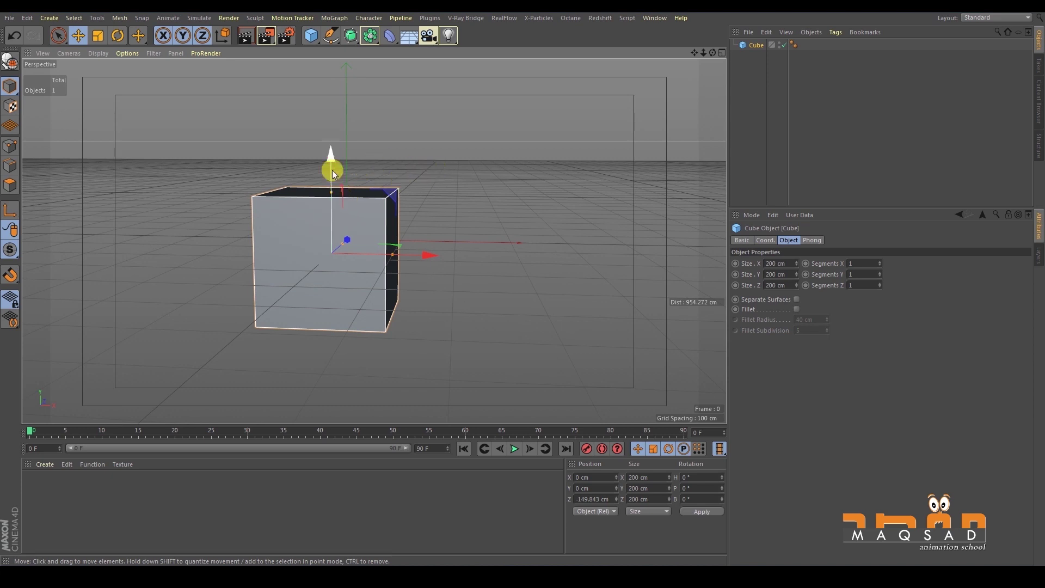
pyautogui.click(359, 203)
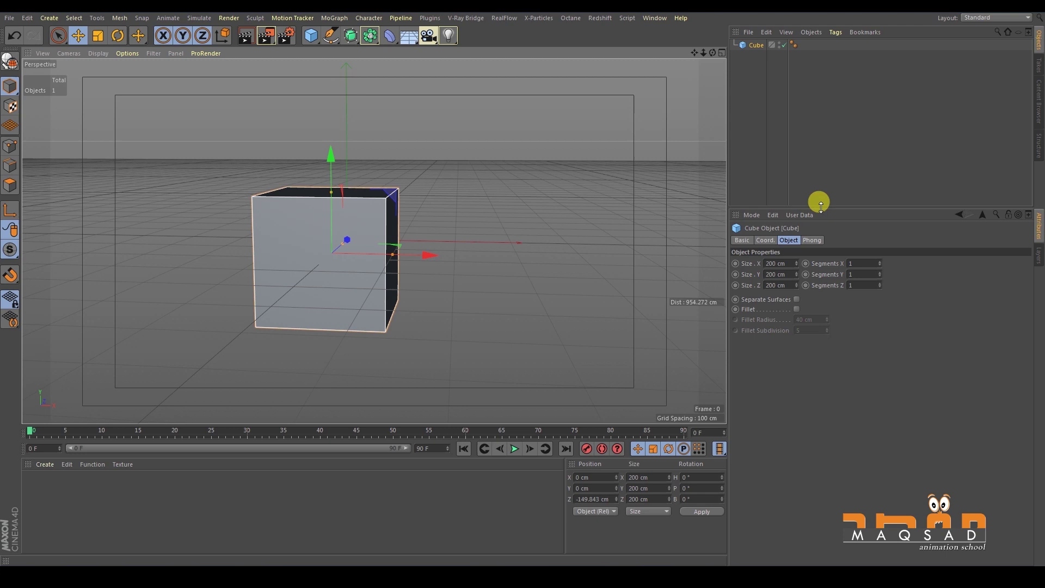
pyautogui.moveTo(821, 206); pyautogui.dragTo(820, 170)
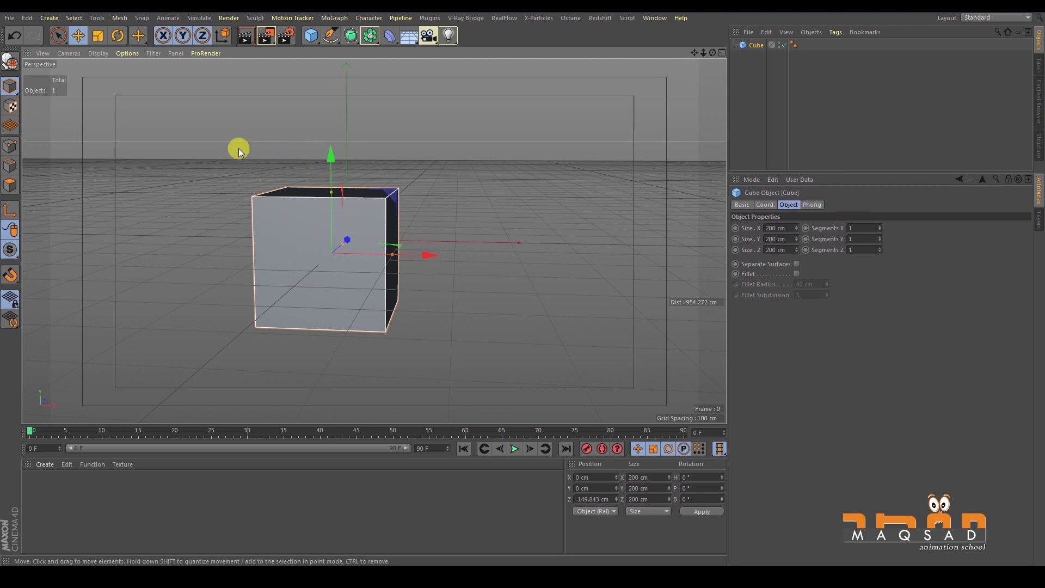
# - Move the cube up along the Y axis to about 87 cm
pyautogui.keyDown('alt'); pyautogui.moveTo(238, 151); pyautogui.dragTo(223, 134, button='middle'); pyautogui.keyUp('alt')
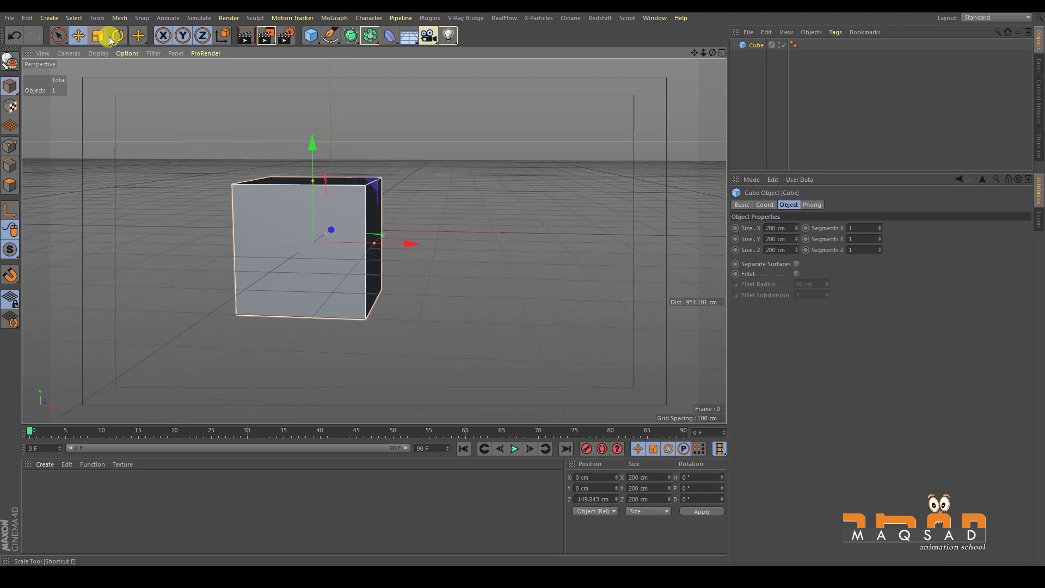
pyautogui.moveTo(318, 151); pyautogui.dragTo(304, 100)
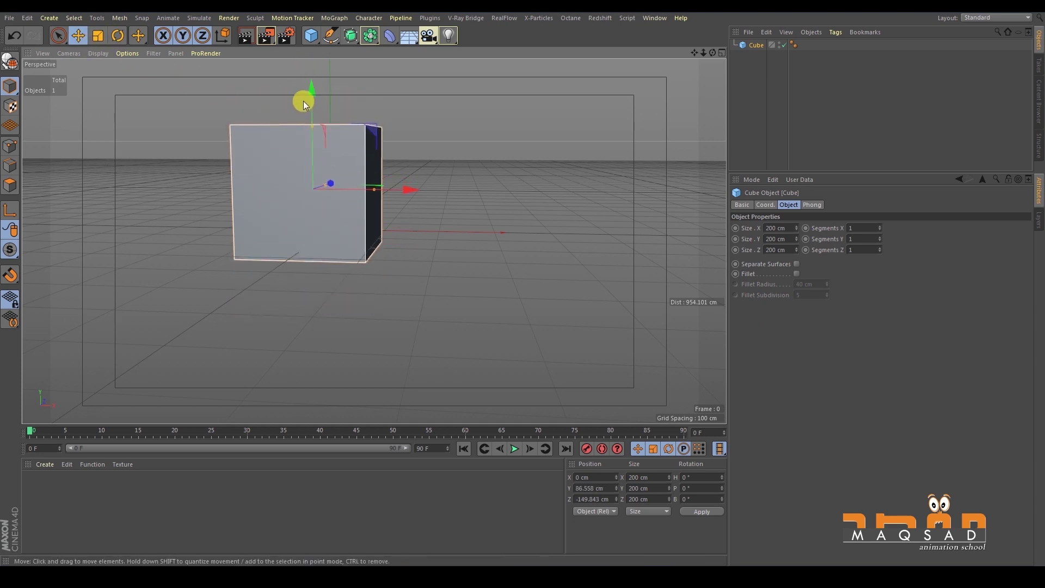
pyautogui.keyDown('alt'); pyautogui.moveTo(304, 142); pyautogui.dragTo(280, 181, button='middle'); pyautogui.keyUp('alt')
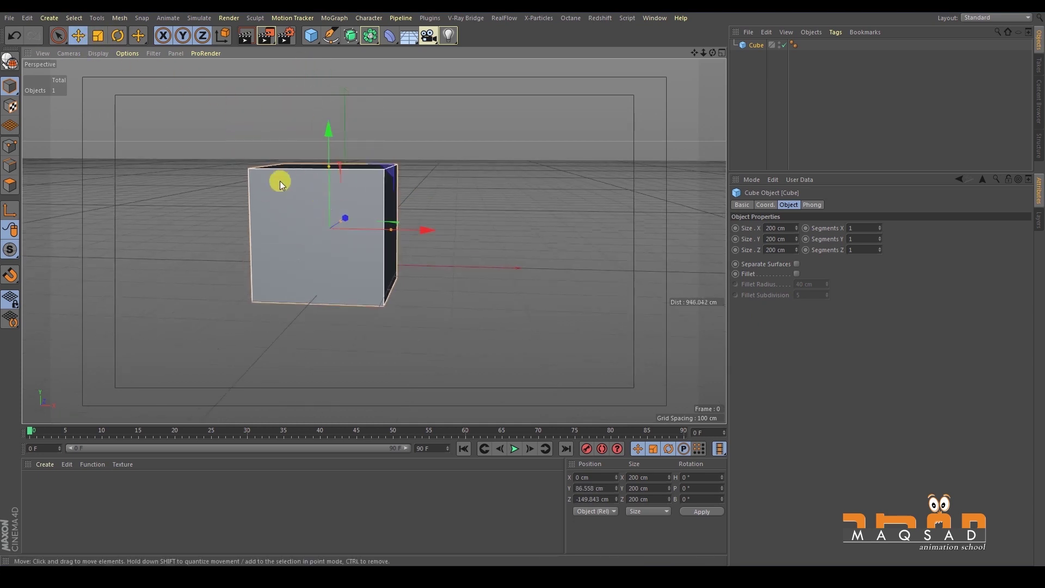
pyautogui.keyDown('alt'); pyautogui.moveTo(280, 180); pyautogui.dragTo(276, 187); pyautogui.keyUp('alt')
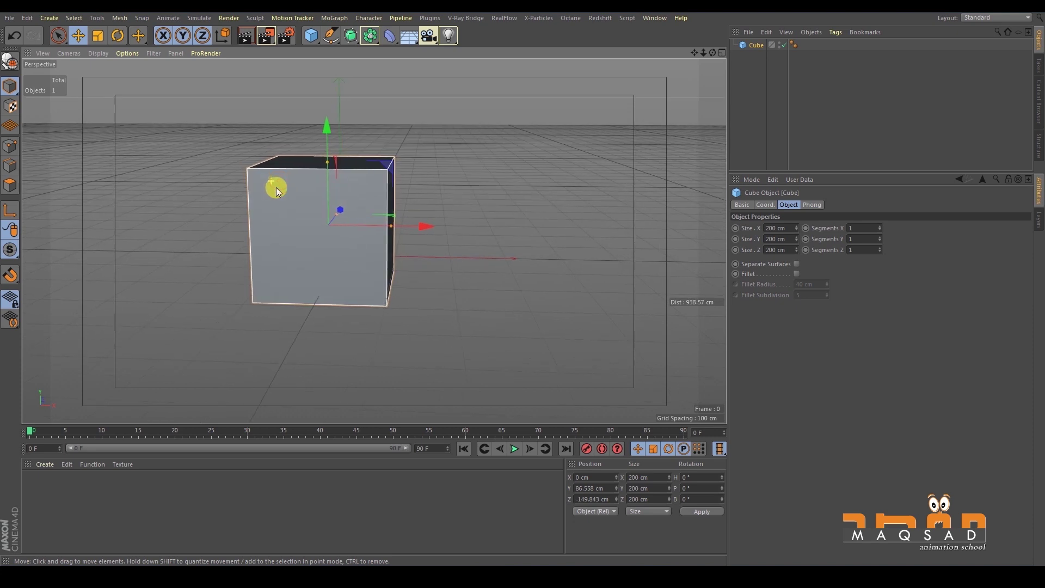
# - Try scaling the cube along its Y axis and along its X axis, undoing each change
pyautogui.click(98, 37)
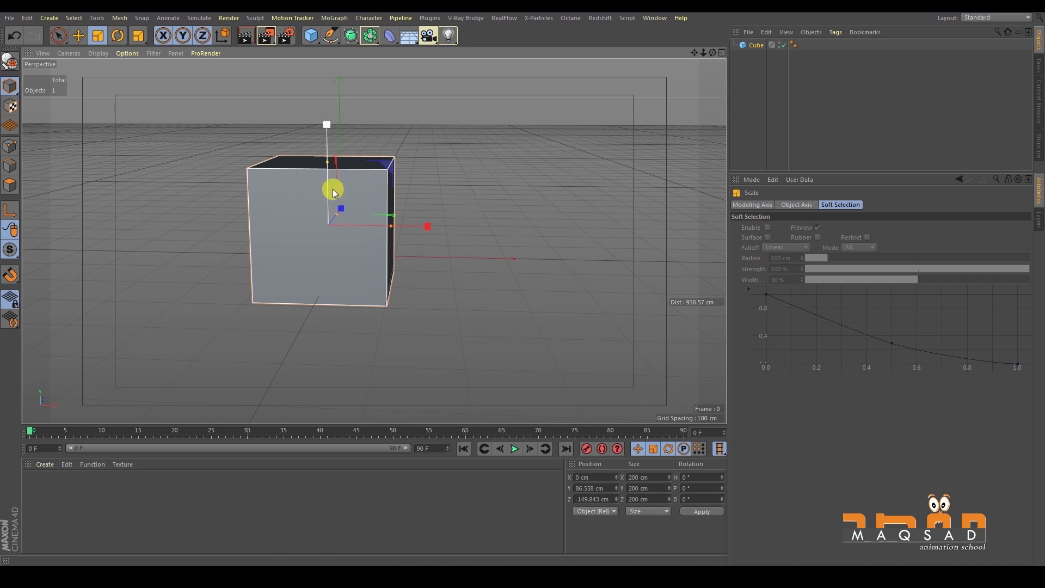
pyautogui.keyDown('alt'); pyautogui.moveTo(383, 222); pyautogui.dragTo(339, 222); pyautogui.keyUp('alt')
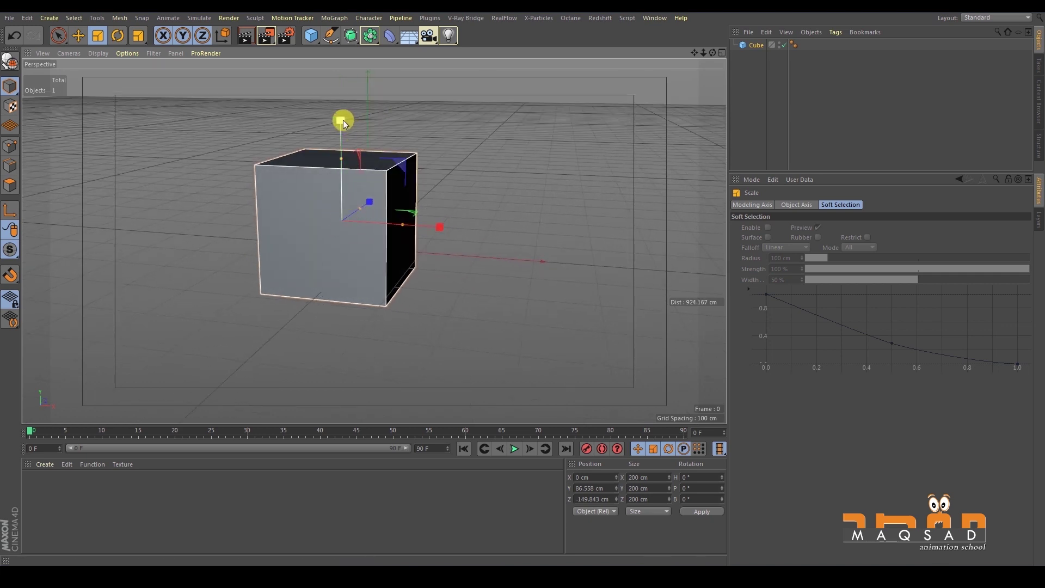
pyautogui.moveTo(341, 121)
pyautogui.mouseDown()
pyautogui.moveTo(336, 103)
pyautogui.moveTo(345, 143)
pyautogui.moveTo(345, 105)
pyautogui.moveTo(350, 133)
pyautogui.moveTo(325, 107)
pyautogui.mouseUp()
pyautogui.hotkey('ctrl', 'z')
pyautogui.moveTo(440, 229); pyautogui.dragTo(290, 96)
pyautogui.hotkey('ctrl', 'z')
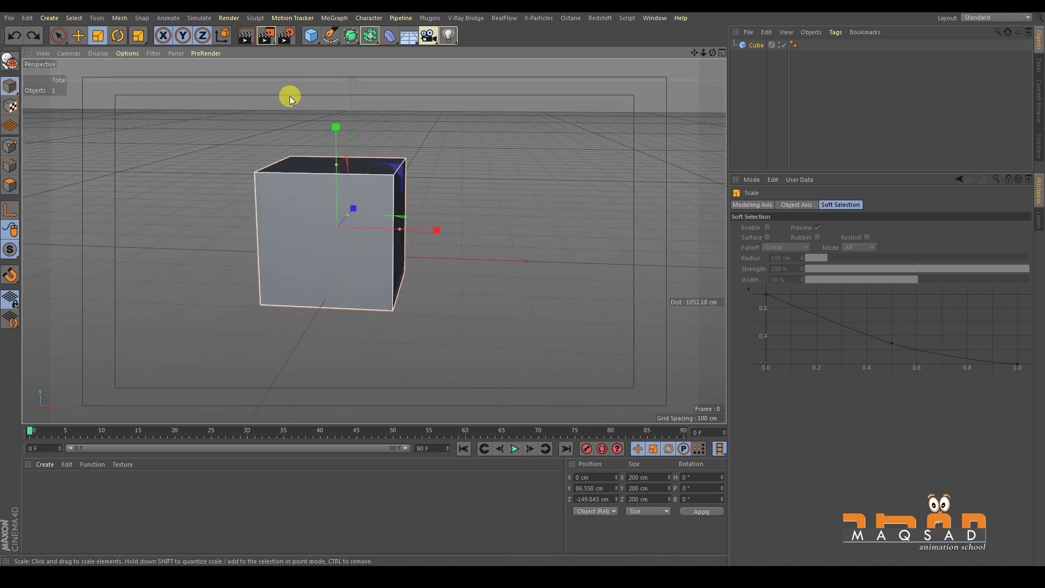
# - Try rotating the cube about its different axes, including a bank of about 16°, and undo each rotation
pyautogui.click(118, 36)
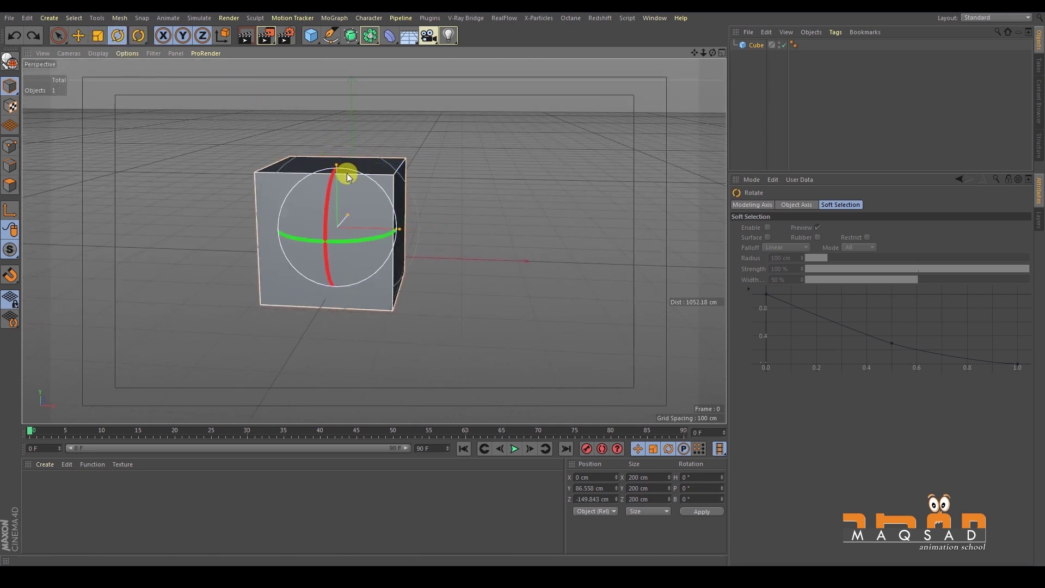
pyautogui.keyDown('alt'); pyautogui.moveTo(385, 177); pyautogui.dragTo(399, 202); pyautogui.keyUp('alt')
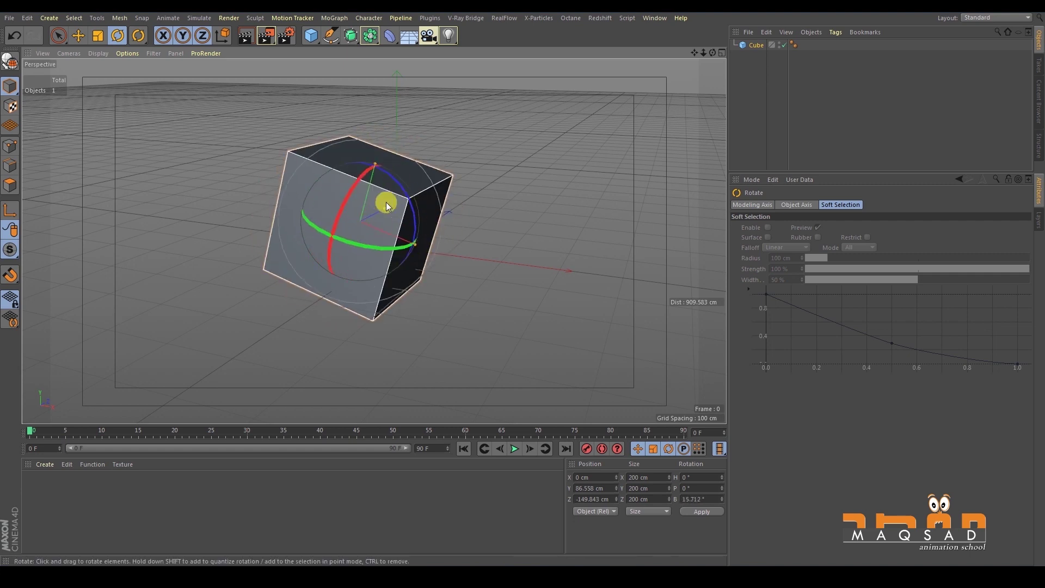
pyautogui.moveTo(350, 240); pyautogui.dragTo(350, 196)
pyautogui.hotkey('ctrl', 'z')
pyautogui.hotkey('ctrl', 'z')
pyautogui.hotkey('ctrl', 'z')
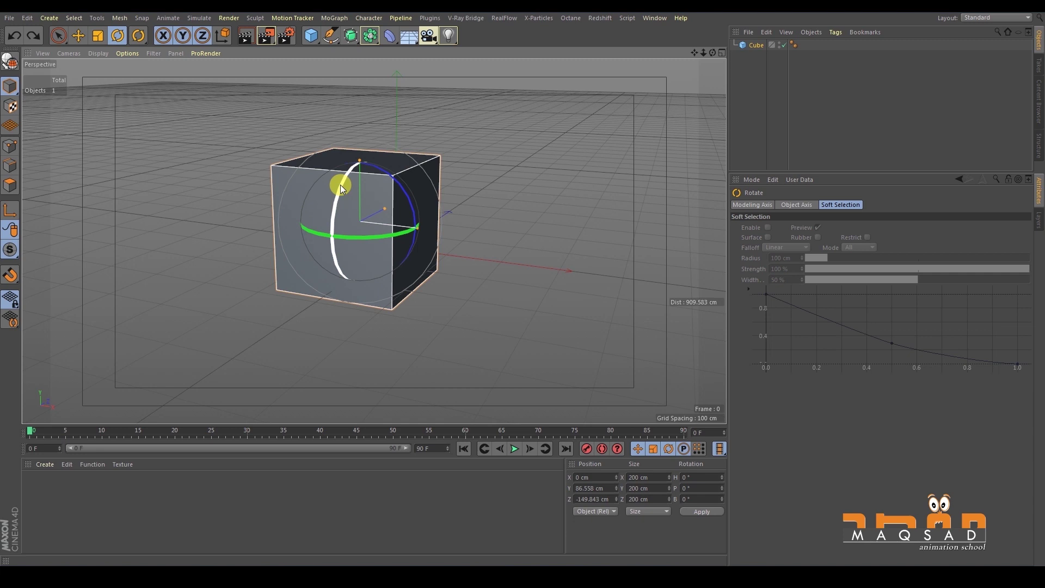
pyautogui.moveTo(341, 185); pyautogui.dragTo(363, 220)
pyautogui.hotkey('ctrl', 'z')
pyautogui.hotkey('ctrl', 'z')
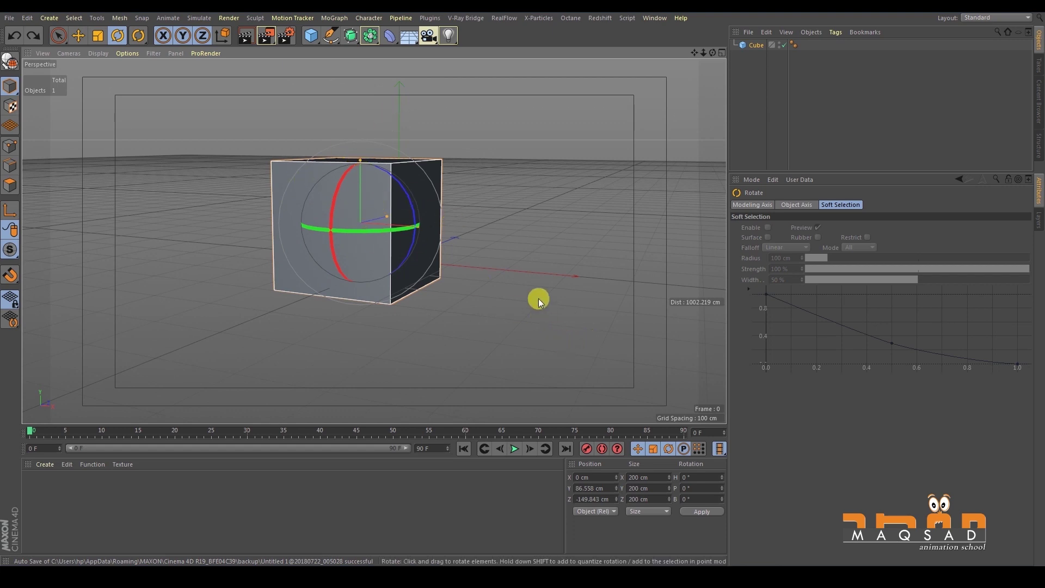
# - Switch to the Move tool and practise deselecting and reselecting the cube in the viewport
pyautogui.press('e')
pyautogui.scroll(2, 375, 184)
pyautogui.keyDown('alt'); pyautogui.moveTo(321, 158); pyautogui.dragTo(333, 178); pyautogui.keyUp('alt')
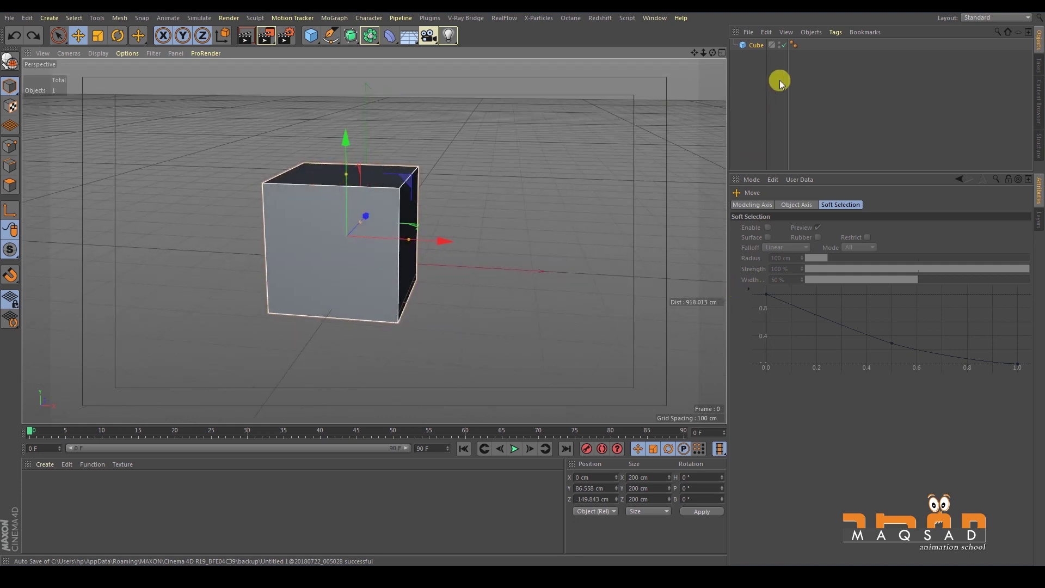
pyautogui.click(479, 162)
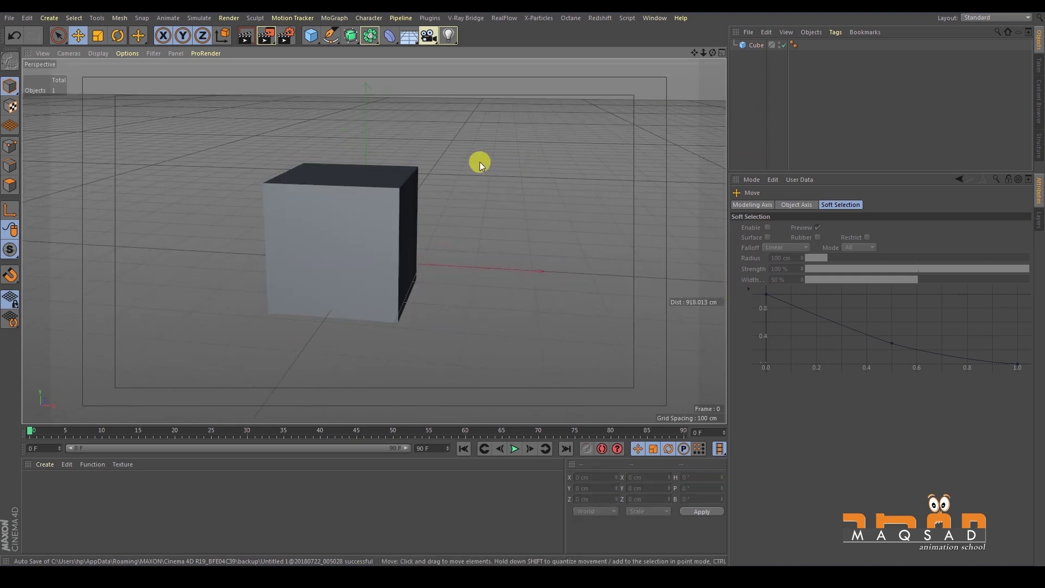
pyautogui.click(332, 185)
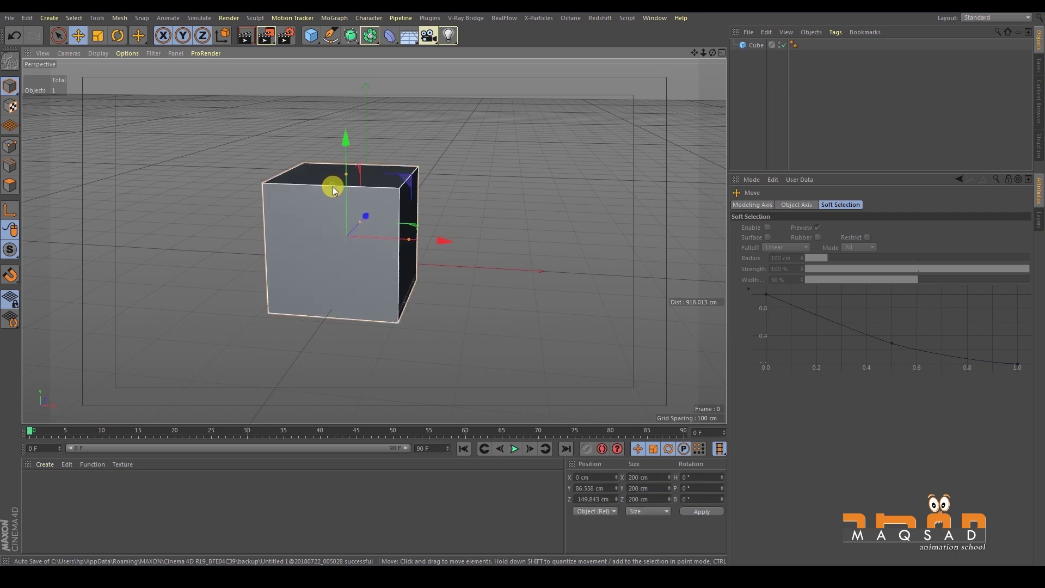
pyautogui.click(452, 152)
pyautogui.click(378, 196)
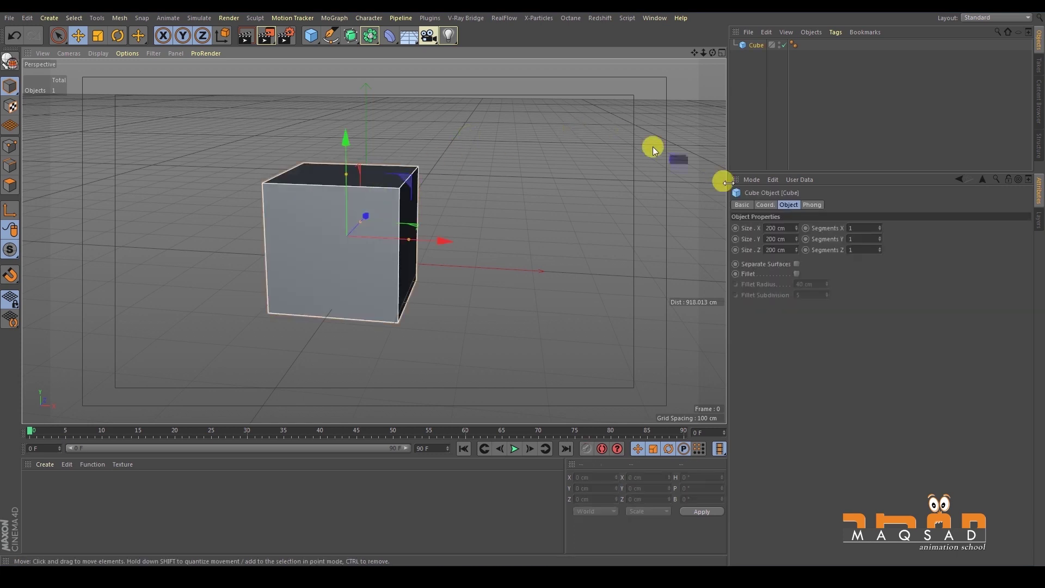
# - Adjust the heights of the object list and attributes areas and widen both slightly, selecting and deselecting the cube to compare its attributes
pyautogui.moveTo(782, 172); pyautogui.dragTo(790, 269)
pyautogui.click(768, 85)
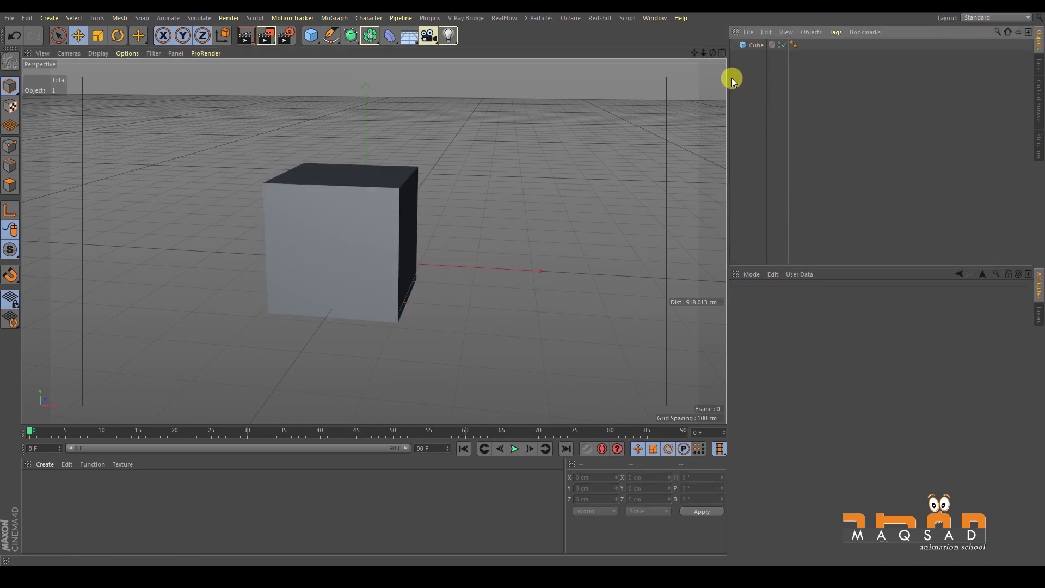
pyautogui.moveTo(726, 78); pyautogui.dragTo(723, 78)
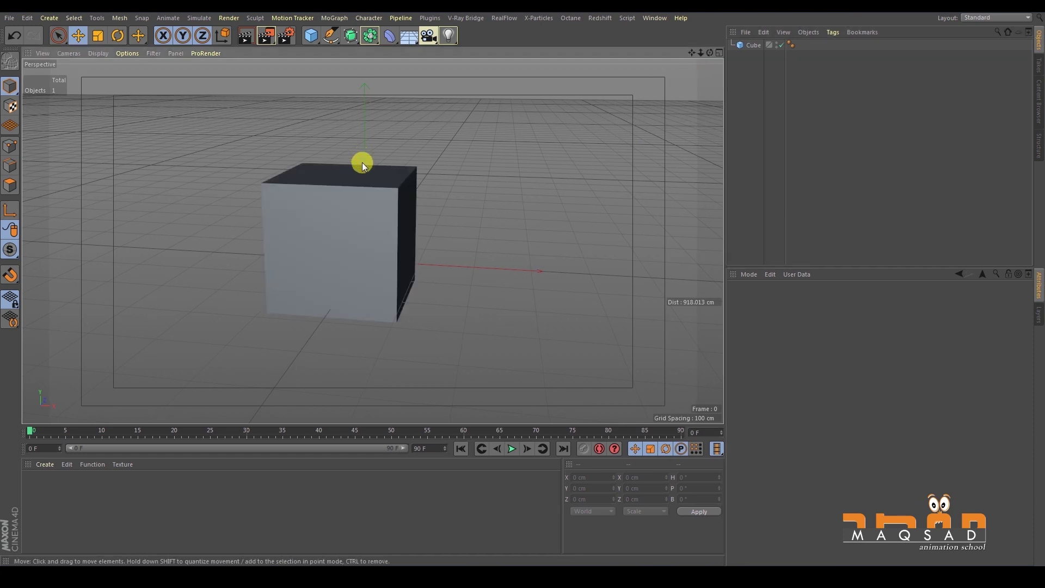
pyautogui.click(361, 164)
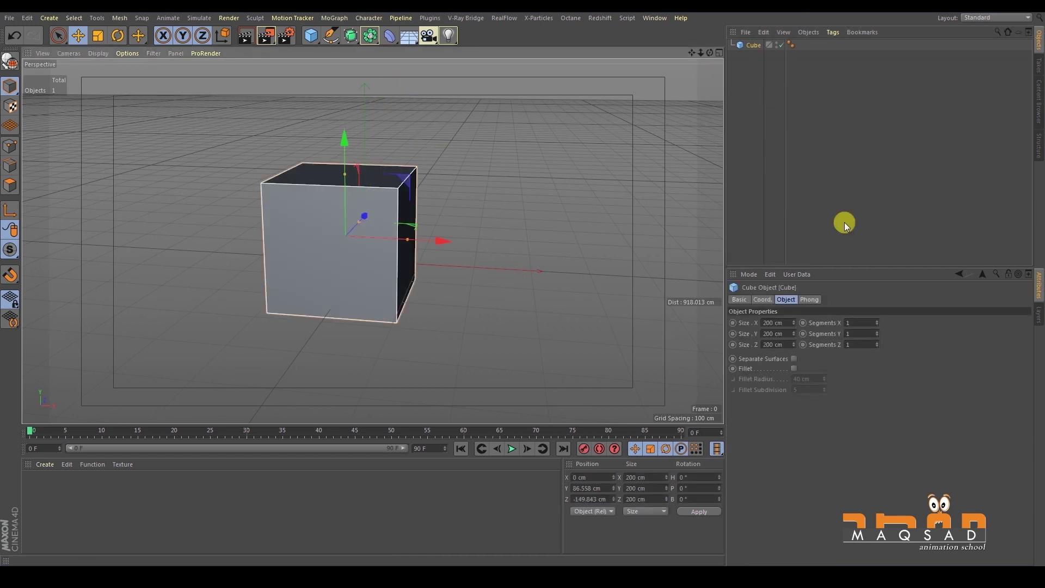
pyautogui.moveTo(863, 266); pyautogui.dragTo(863, 210)
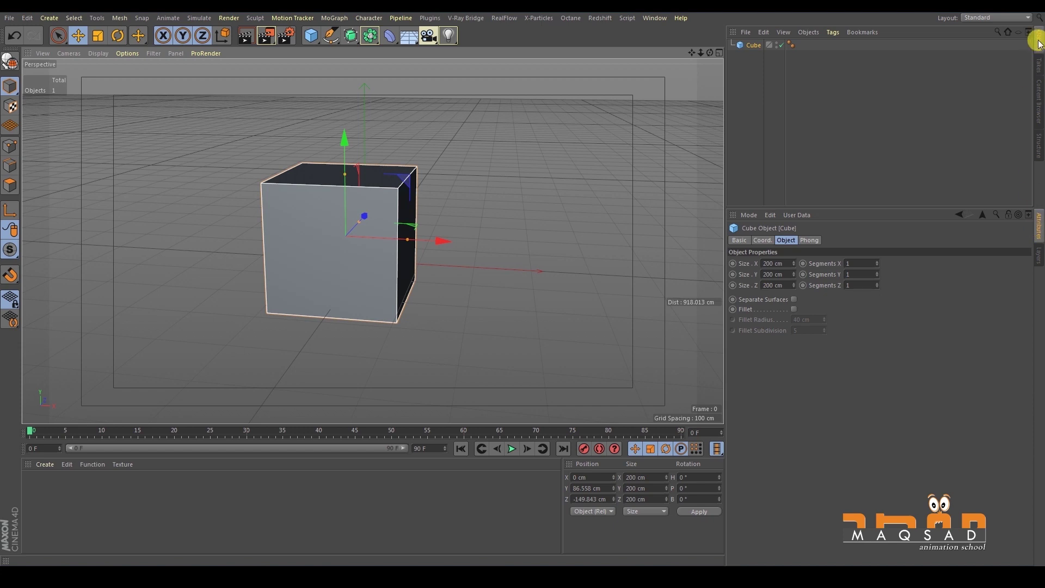
pyautogui.click(816, 205)
pyautogui.moveTo(816, 204); pyautogui.dragTo(817, 194)
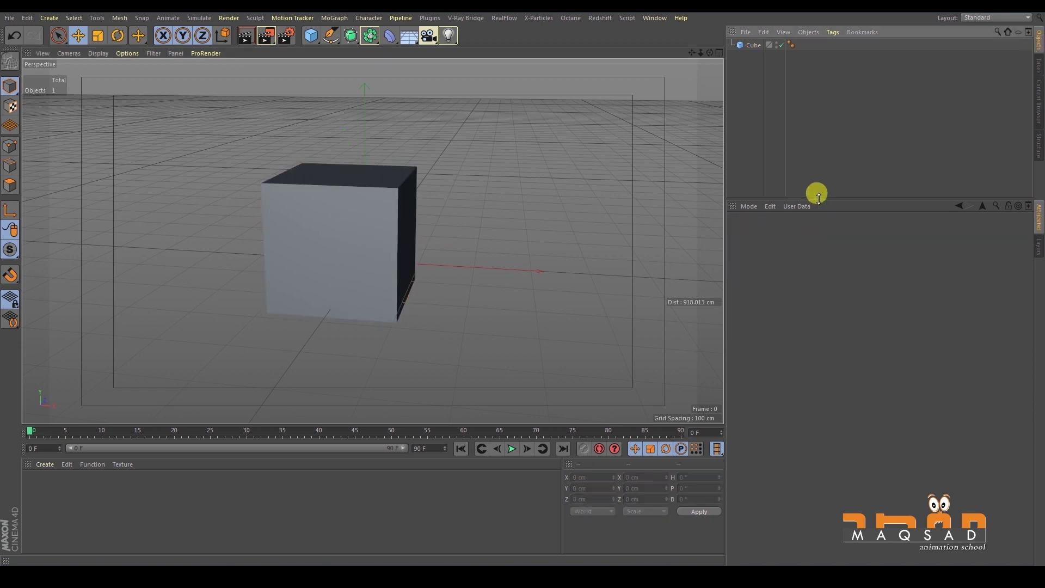
# - Select the cube in the object list and examine its Basic, Coord., Object and Phong properties, finishing on Basic
pyautogui.click(752, 45)
pyautogui.click(755, 256)
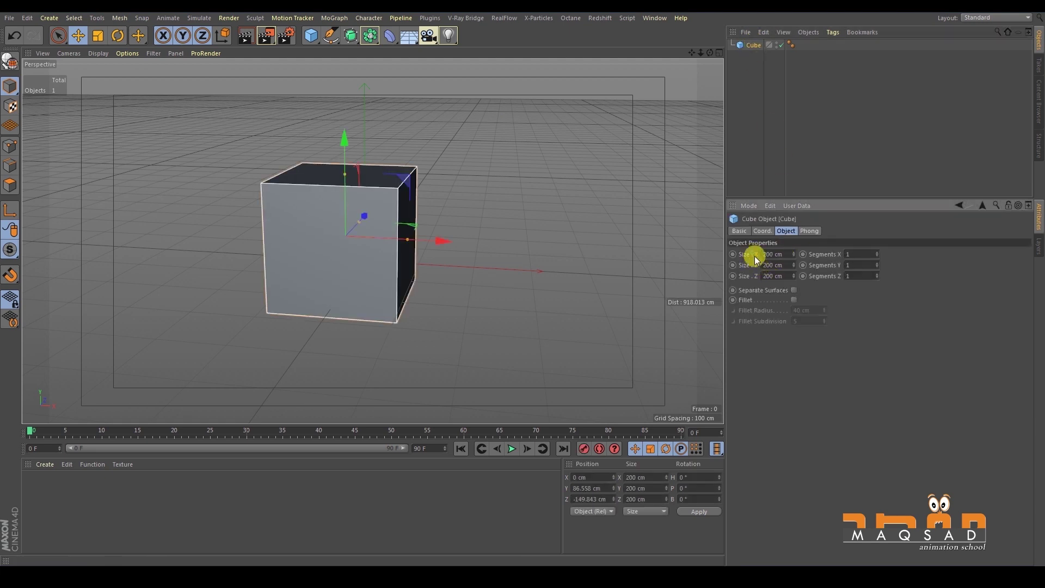
pyautogui.click(741, 233)
pyautogui.click(763, 231)
pyautogui.click(787, 230)
pyautogui.click(809, 230)
pyautogui.click(787, 231)
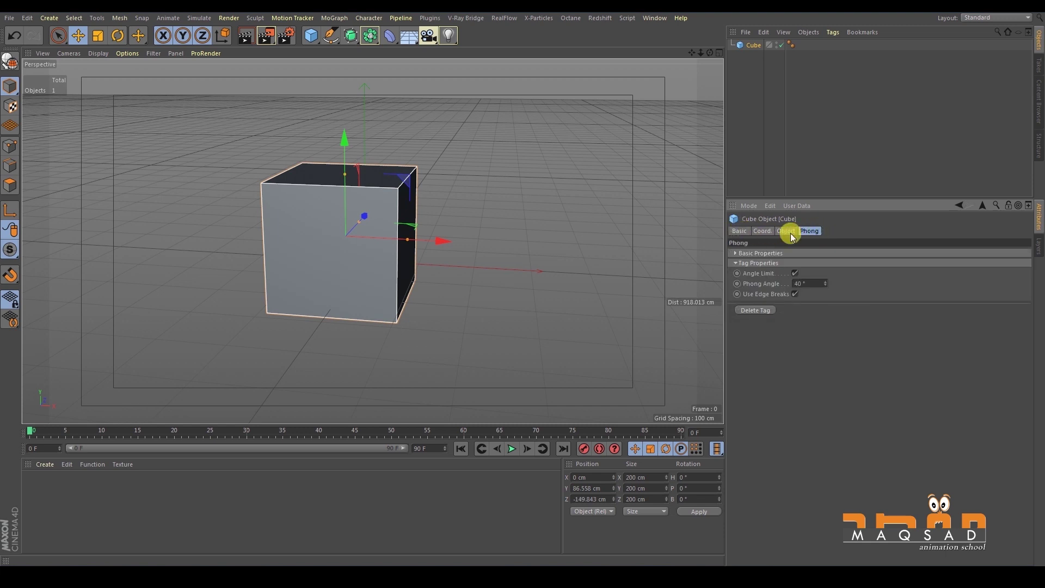
pyautogui.click(737, 231)
pyautogui.click(758, 233)
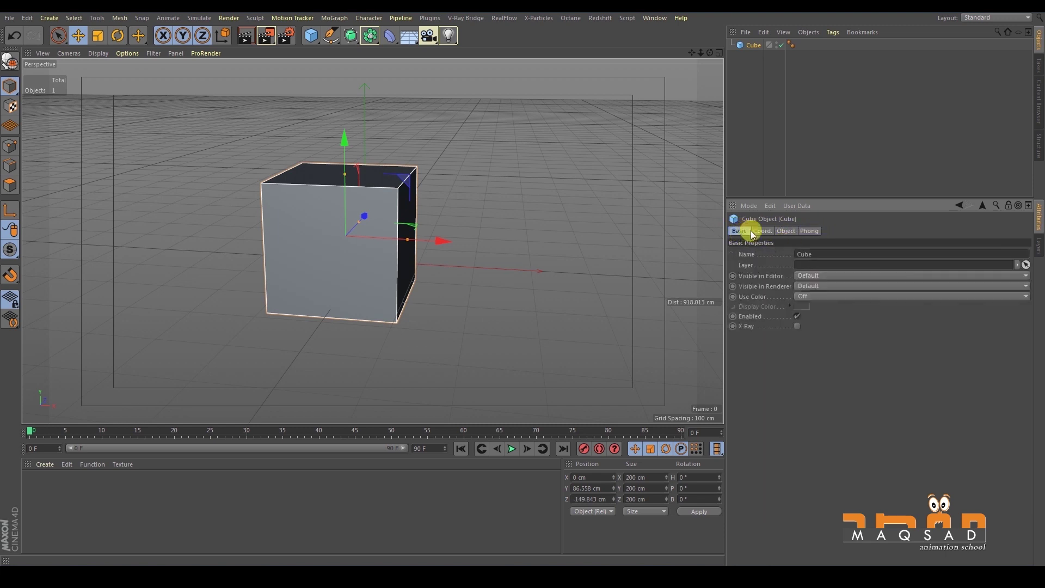
pyautogui.click(787, 230)
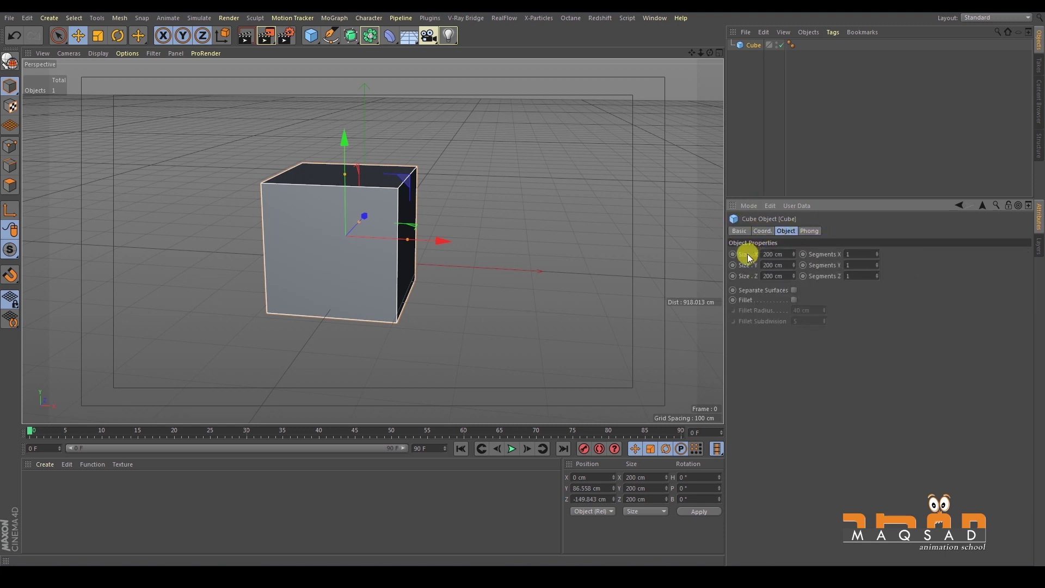
pyautogui.click(761, 230)
pyautogui.click(786, 230)
pyautogui.click(762, 230)
pyautogui.click(785, 232)
pyautogui.click(740, 231)
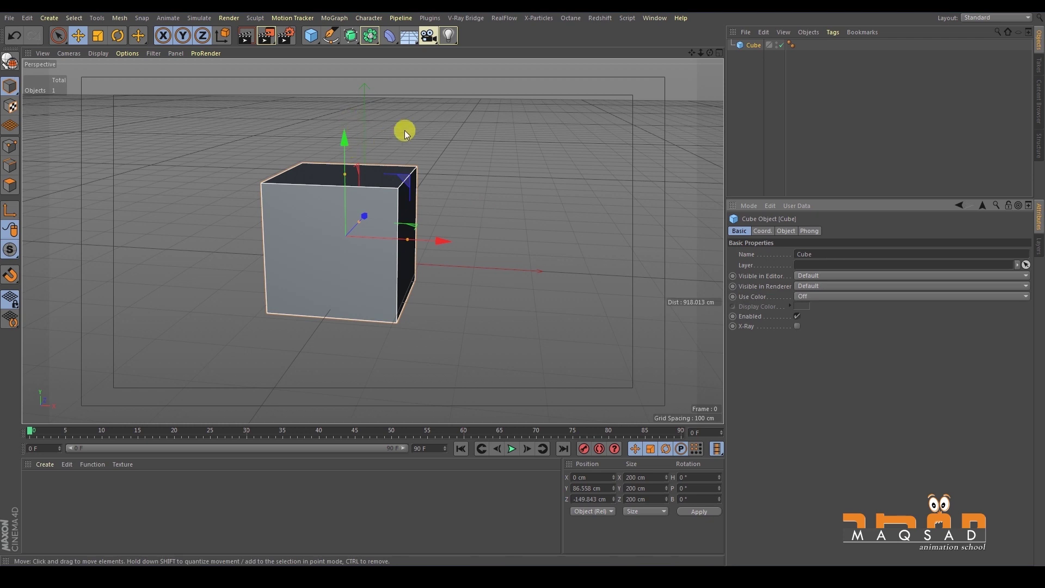
# - Try raising the cube along the Y axis to about 98 cm, undoing the move
pyautogui.moveTo(344, 148); pyautogui.dragTo(349, 135)
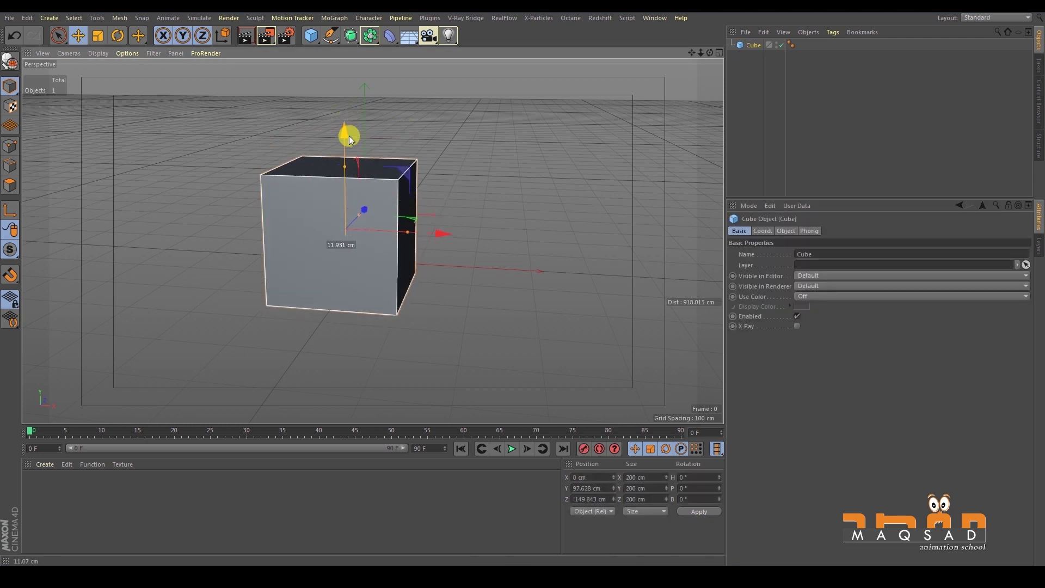
pyautogui.hotkey('ctrl', 'z')
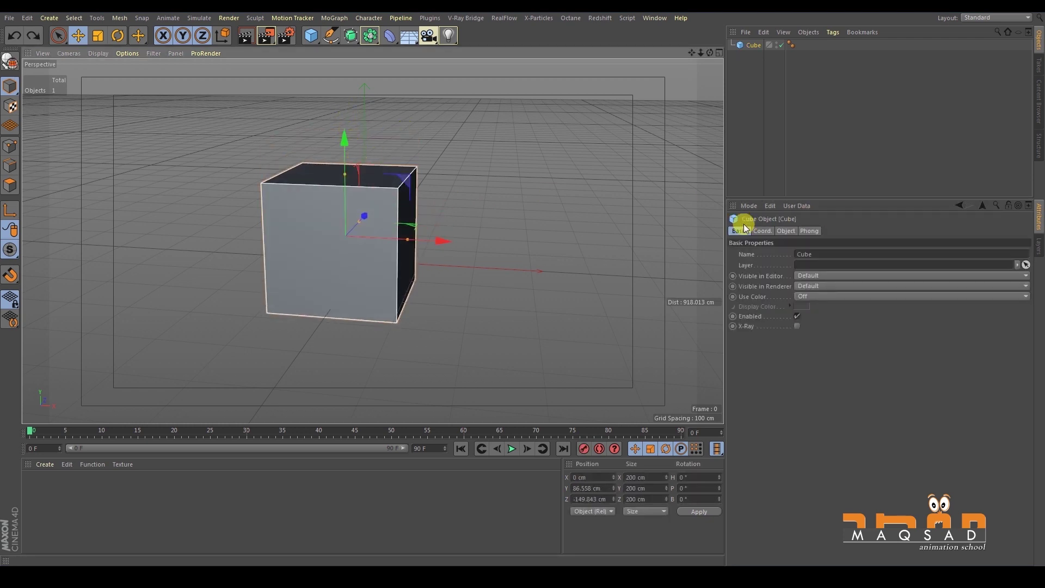
# - Rename the cube to AnyThing and make the attributes area slightly taller
pyautogui.click(767, 255)
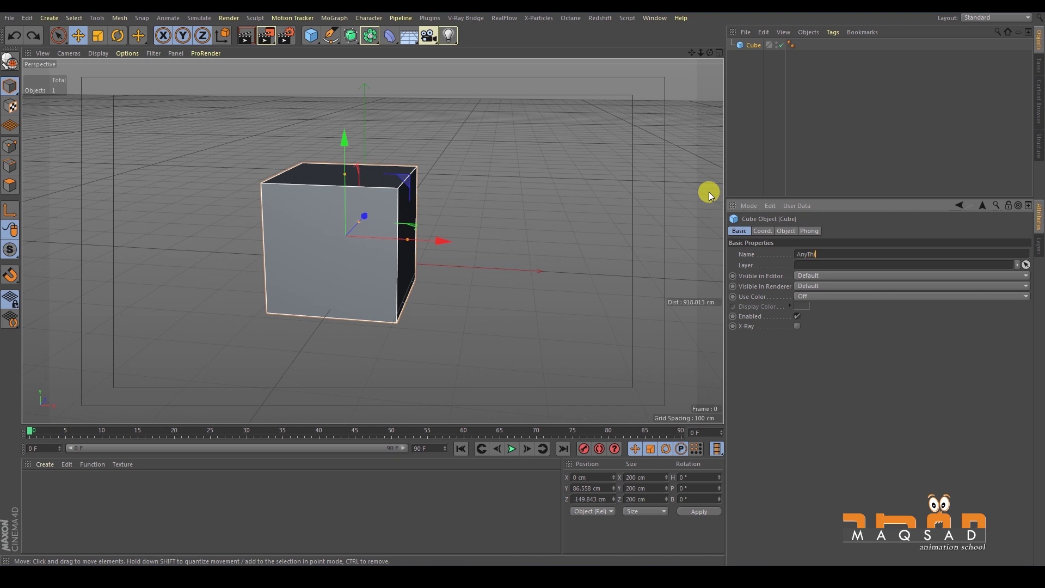
pyautogui.click(744, 265)
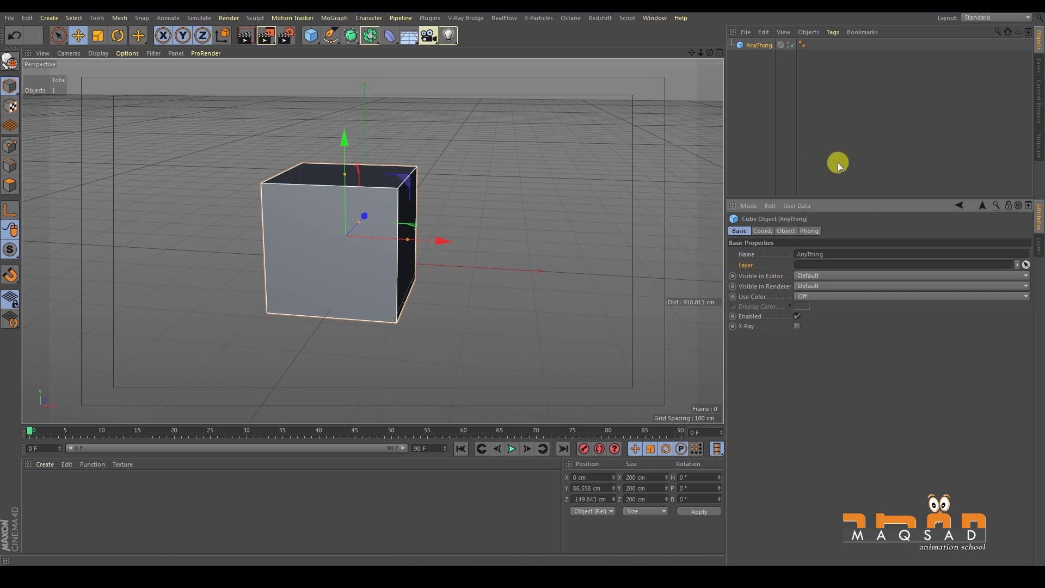
pyautogui.moveTo(838, 195); pyautogui.dragTo(836, 169)
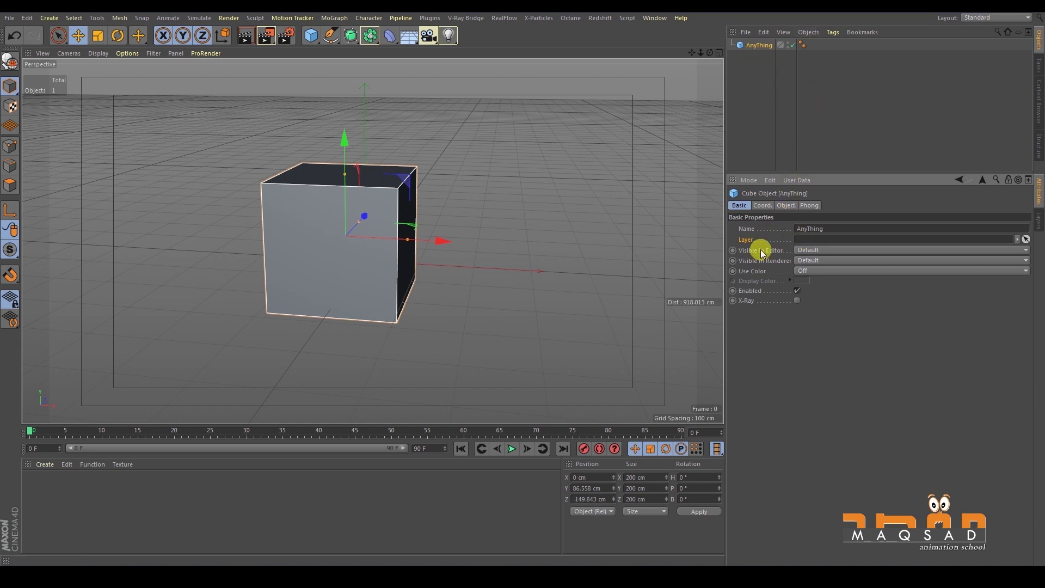
# - Set the AnyThing cube's Visible in Editor option to Off, deselecting the cube and reselecting it from the object list
pyautogui.keyDown('alt'); pyautogui.moveTo(394, 213); pyautogui.dragTo(688, 244); pyautogui.keyUp('alt')
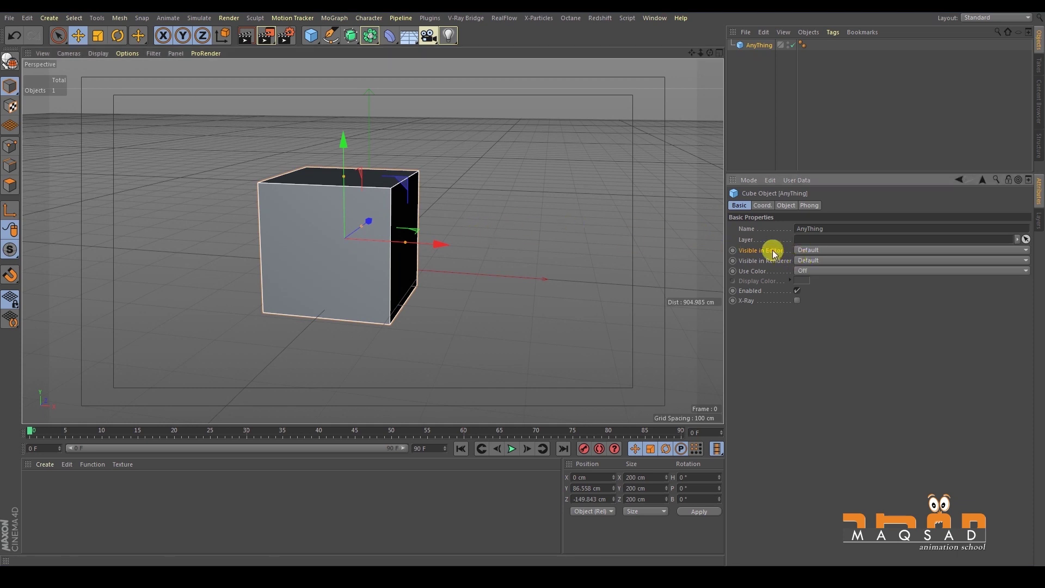
pyautogui.click(802, 250)
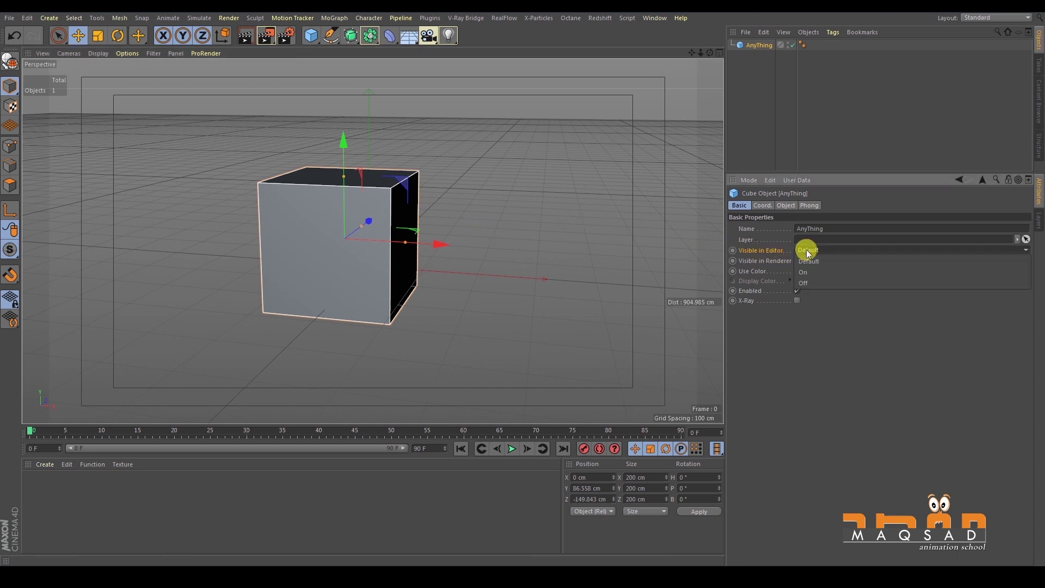
pyautogui.click(810, 283)
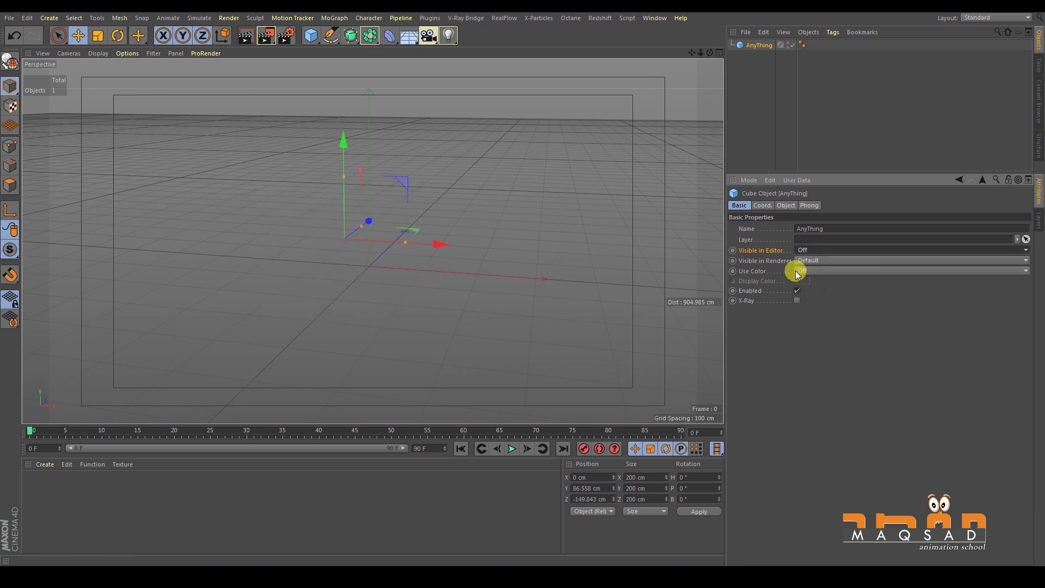
pyautogui.click(521, 241)
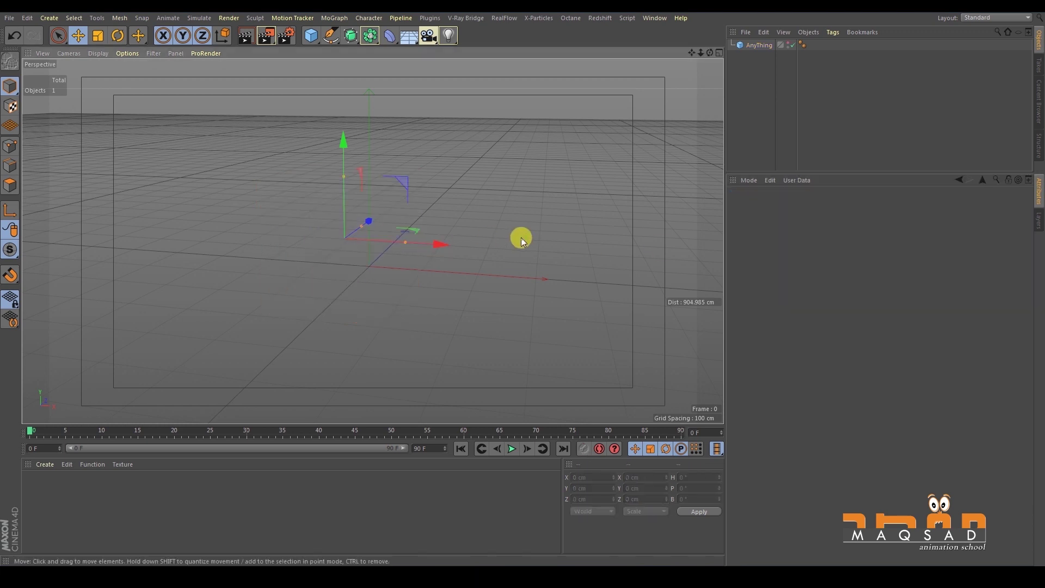
pyautogui.click(758, 45)
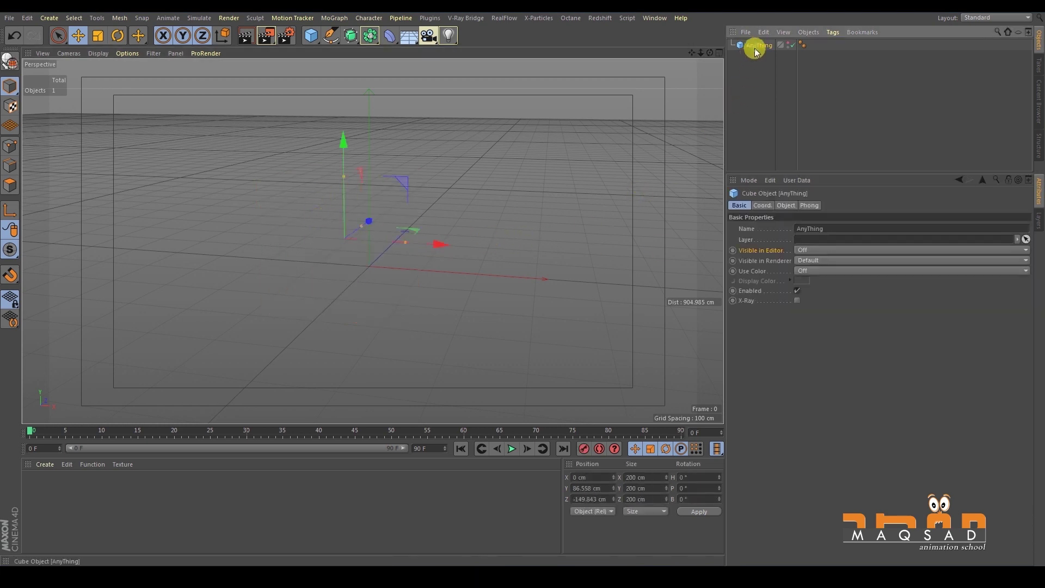
pyautogui.click(810, 260)
pyautogui.click(814, 262)
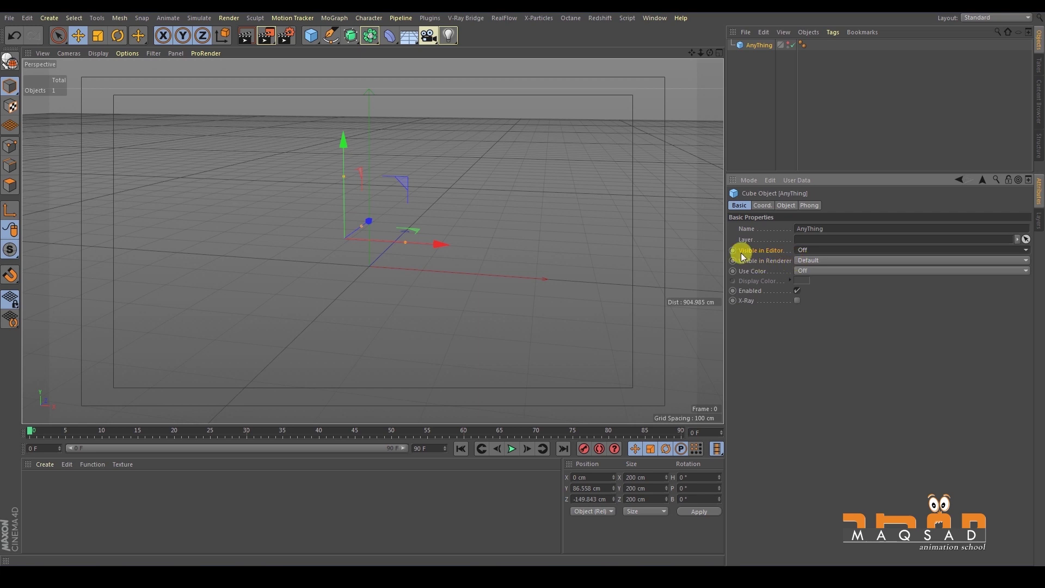
# - Cycle the AnyThing cube's Visible in Editor option through Default, Off and On, finishing on Default
pyautogui.click(812, 247)
pyautogui.click(812, 260)
pyautogui.click(811, 251)
pyautogui.click(812, 283)
pyautogui.click(809, 251)
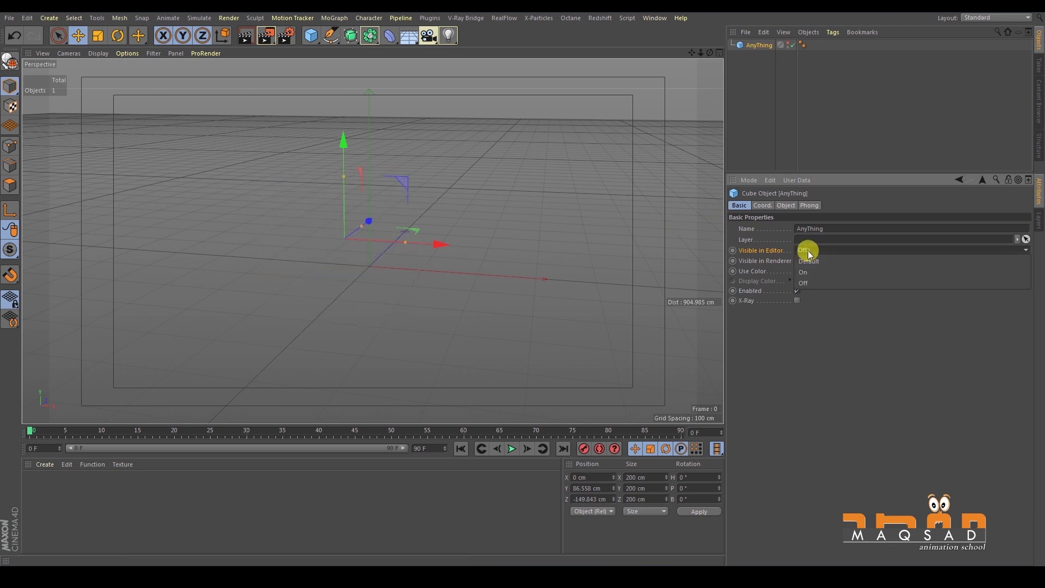
pyautogui.click(810, 273)
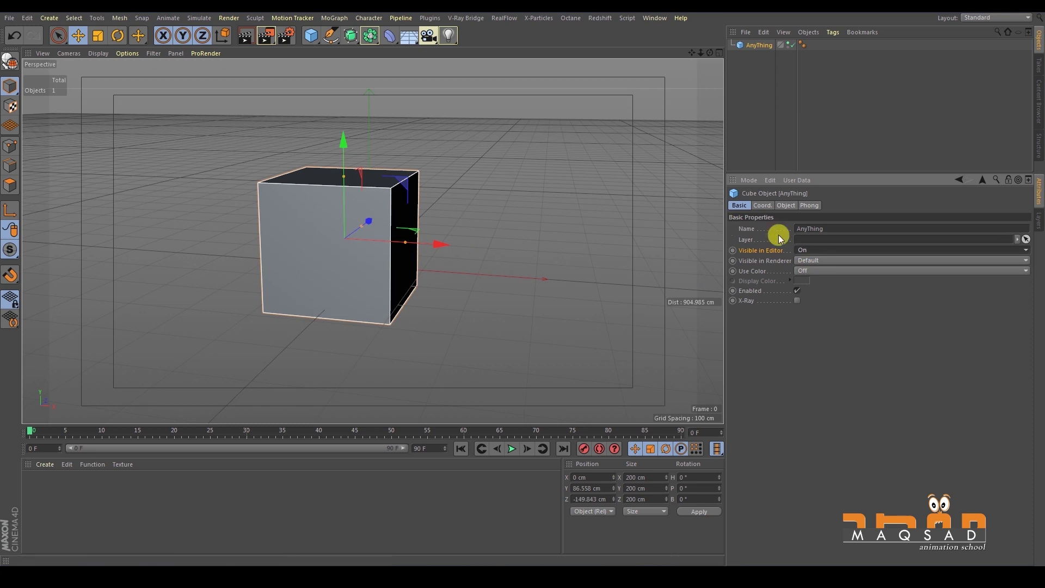
pyautogui.click(804, 250)
pyautogui.click(810, 262)
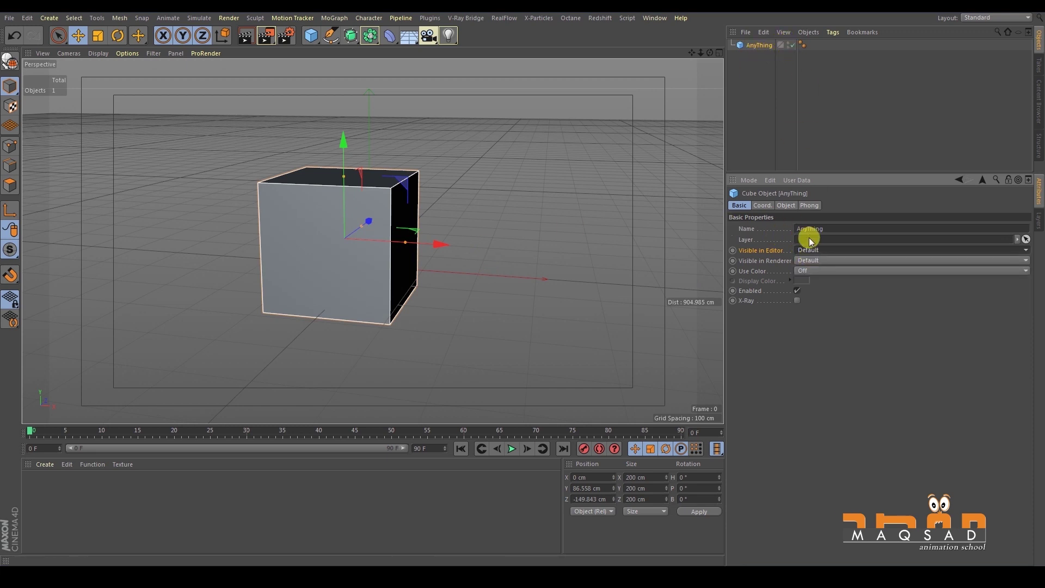
pyautogui.click(808, 250)
pyautogui.click(810, 273)
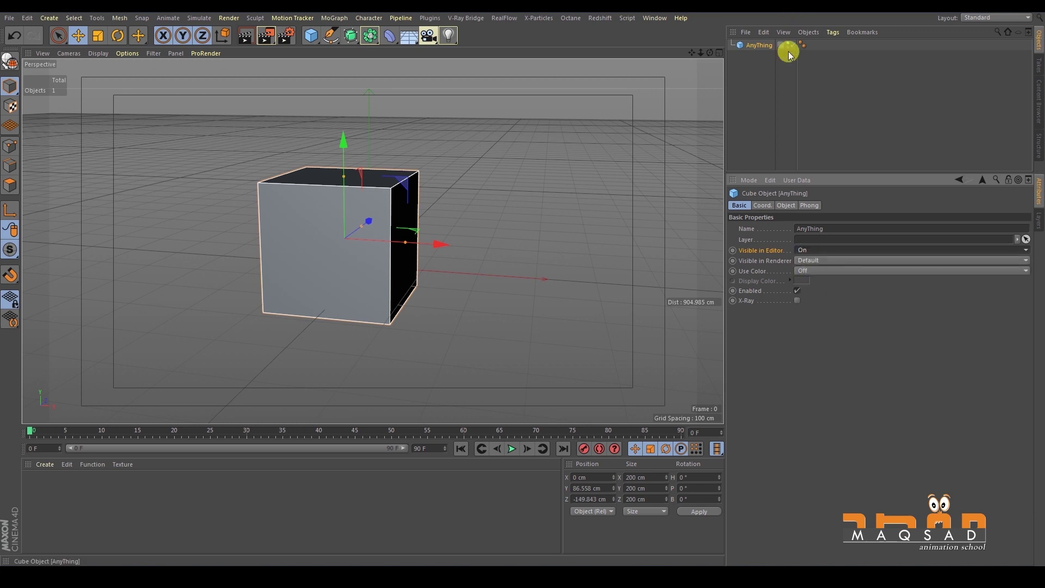
pyautogui.click(804, 250)
pyautogui.click(810, 262)
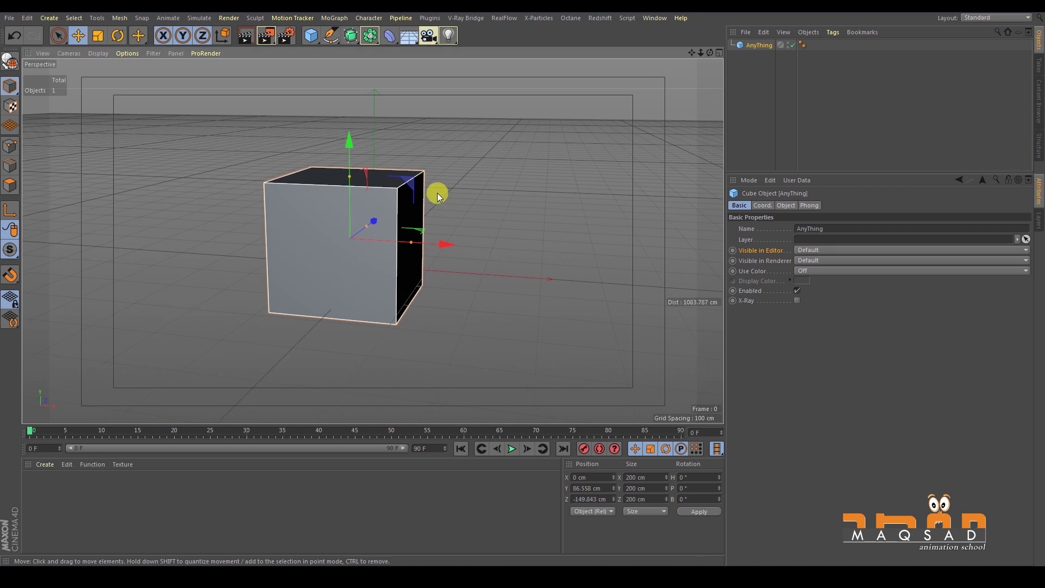
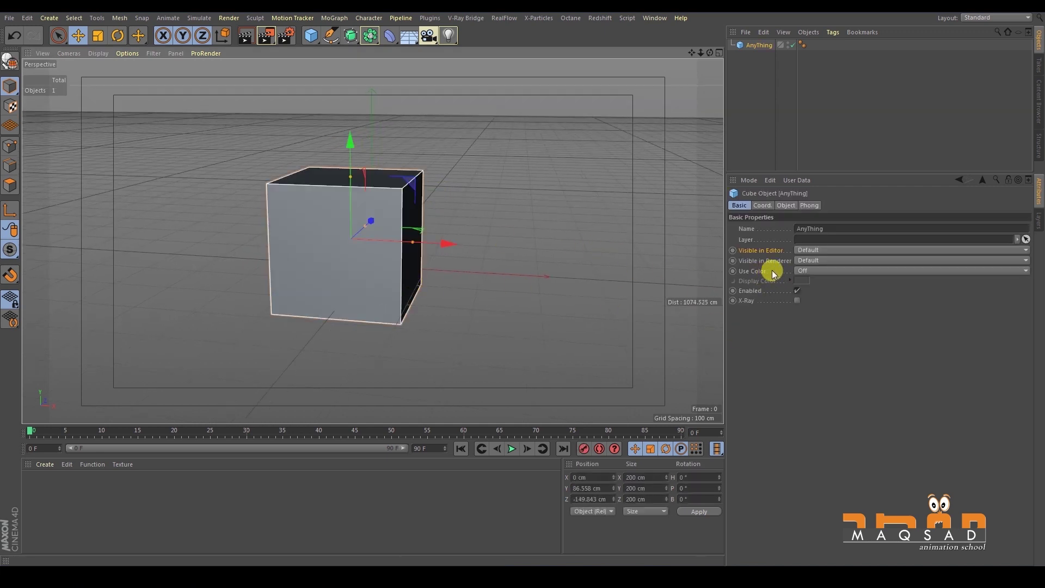
# - Turn on Use Color for the AnyThing cube and set its display color to a saturated green with hue 113°
pyautogui.click(818, 300)
pyautogui.keyDown('alt'); pyautogui.moveTo(668, 299); pyautogui.dragTo(800, 279); pyautogui.keyUp('alt')
pyautogui.click(802, 280)
pyautogui.click(802, 279)
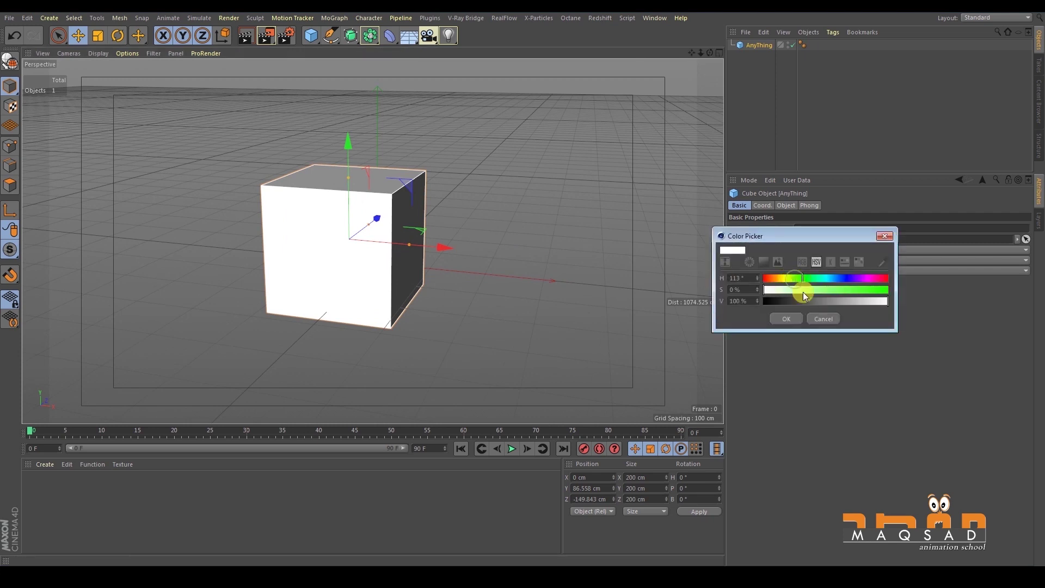
pyautogui.moveTo(875, 293); pyautogui.dragTo(879, 291)
pyautogui.click(787, 319)
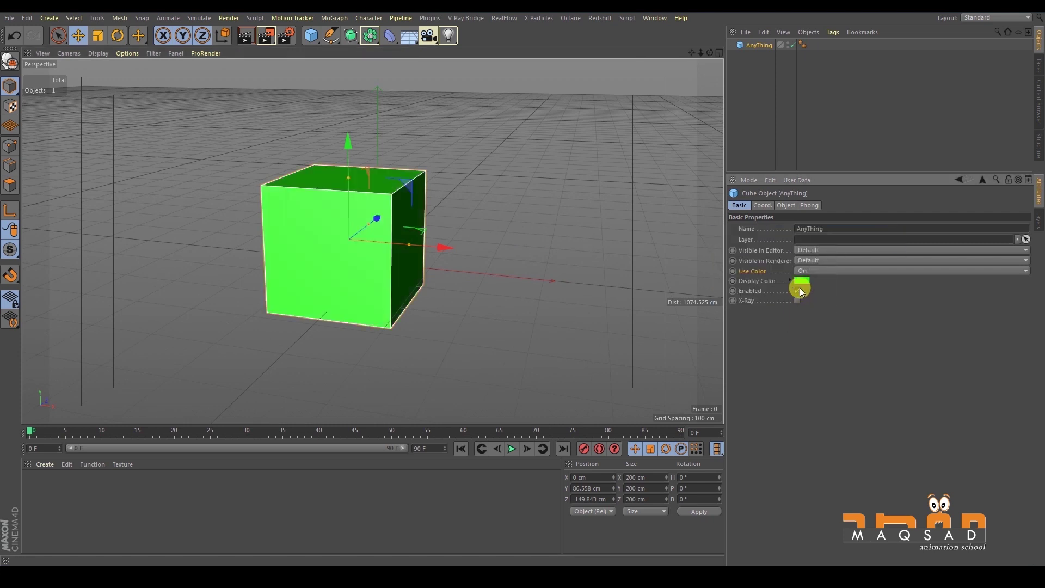
# - Change the cube's display color to yellow with hue 53°
pyautogui.click(801, 283)
pyautogui.moveTo(800, 278); pyautogui.dragTo(778, 279)
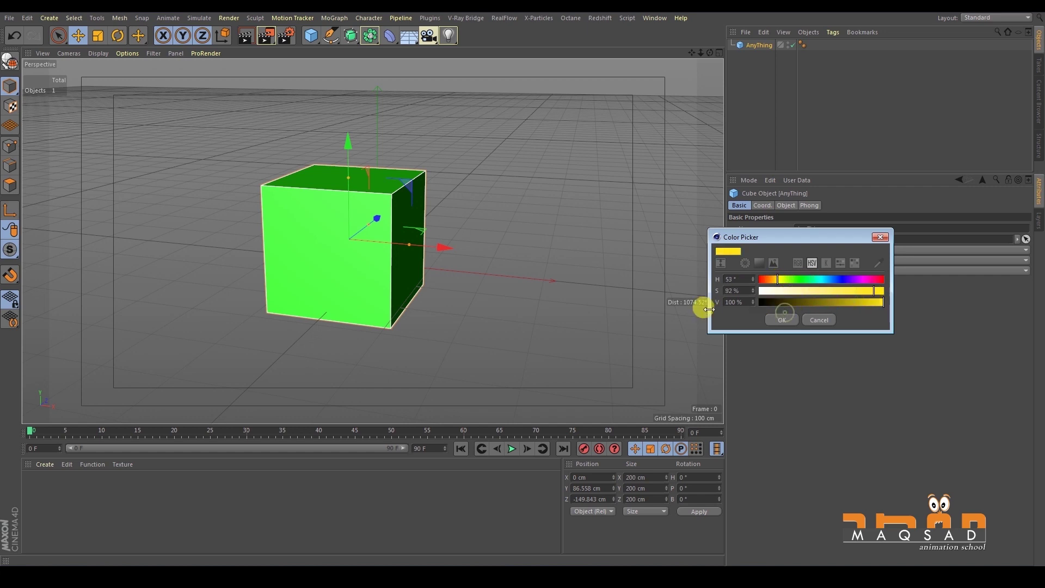
pyautogui.click(783, 319)
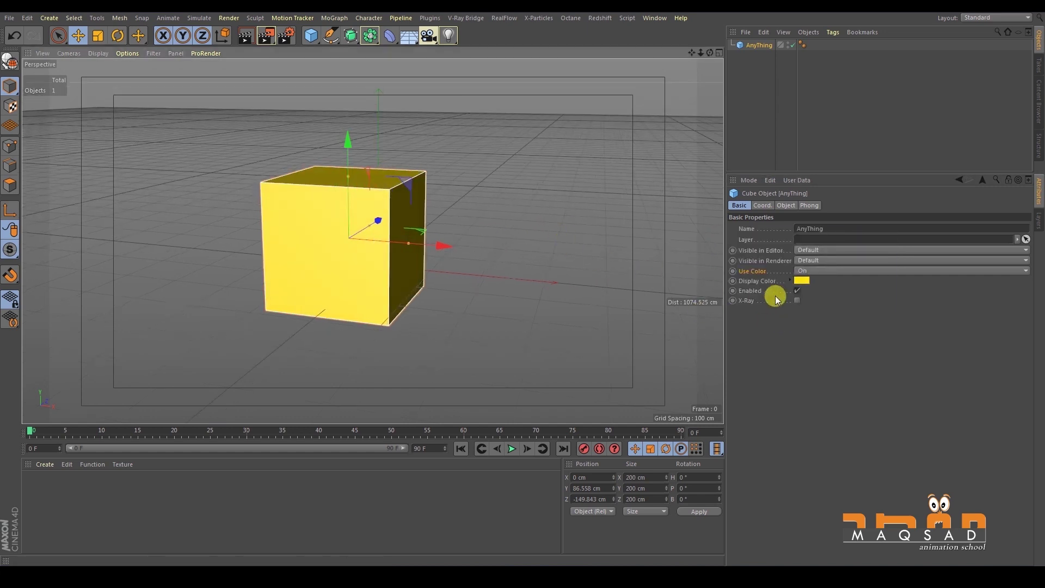
# - Toggle the cube's Enabled option off and on several times, leaving it enabled
pyautogui.click(798, 291)
pyautogui.click(798, 291)
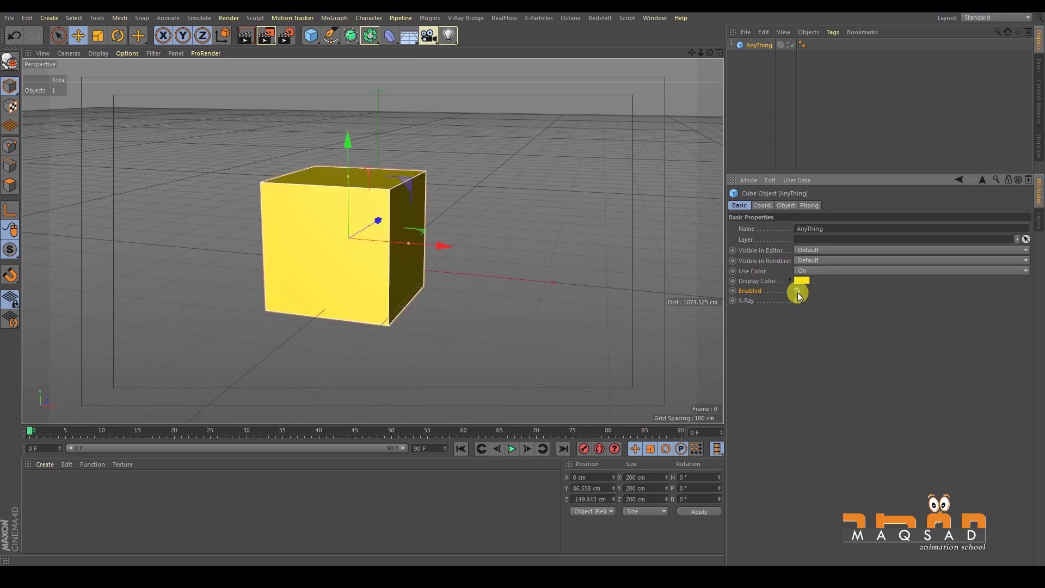
pyautogui.click(798, 292)
pyautogui.click(798, 292)
pyautogui.click(799, 291)
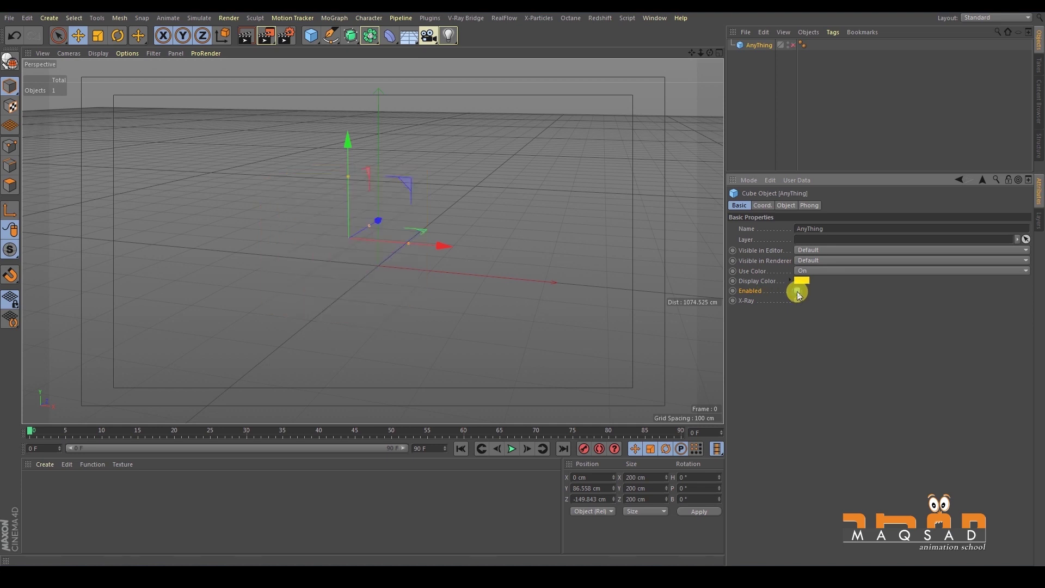
pyautogui.click(799, 291)
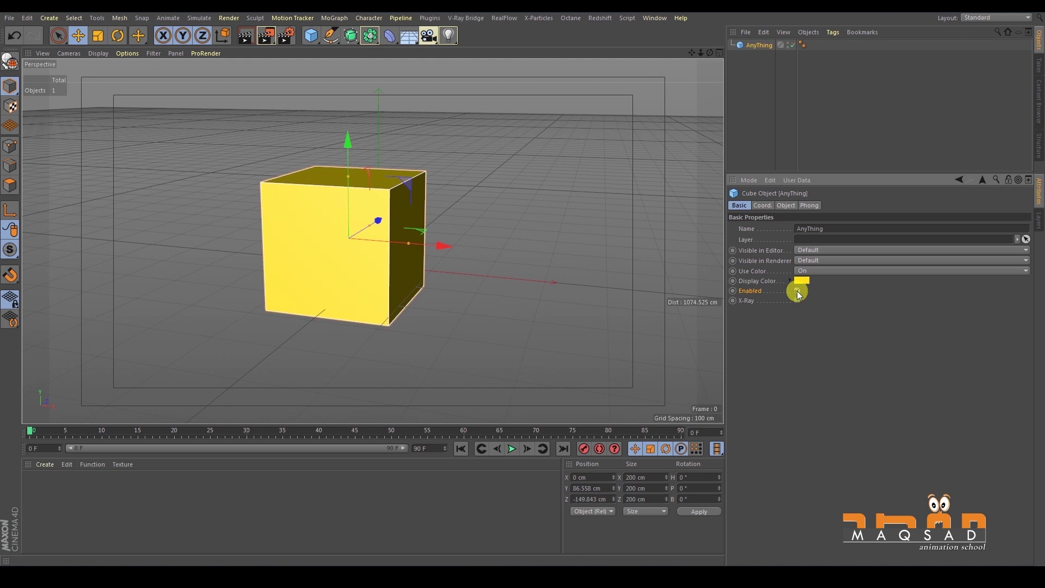
pyautogui.click(798, 290)
pyautogui.click(798, 290)
# - Try X-Ray on the cube, viewing it deselected, and turn X-Ray off again after reselecting the cube
pyautogui.click(798, 301)
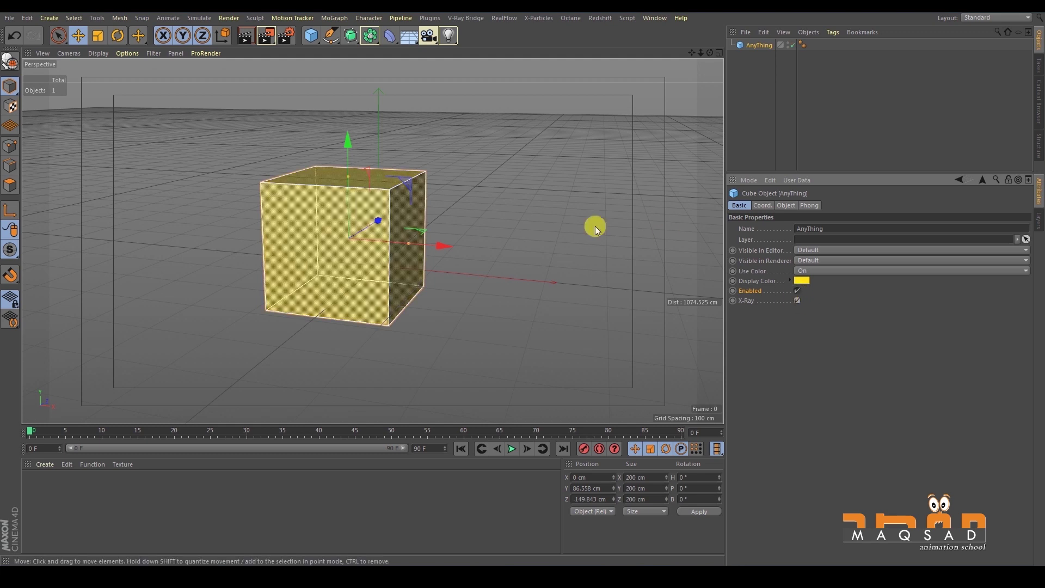
pyautogui.click(493, 267)
pyautogui.keyDown('alt'); pyautogui.moveTo(437, 201); pyautogui.dragTo(383, 295); pyautogui.keyUp('alt')
pyautogui.keyDown('alt'); pyautogui.moveTo(392, 231); pyautogui.dragTo(377, 217); pyautogui.keyUp('alt')
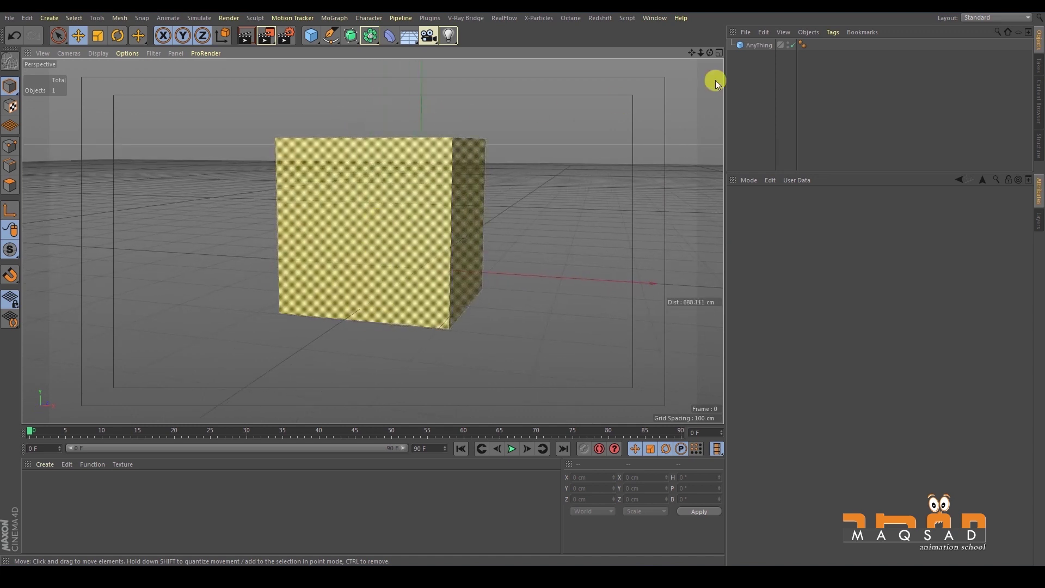
pyautogui.click(761, 45)
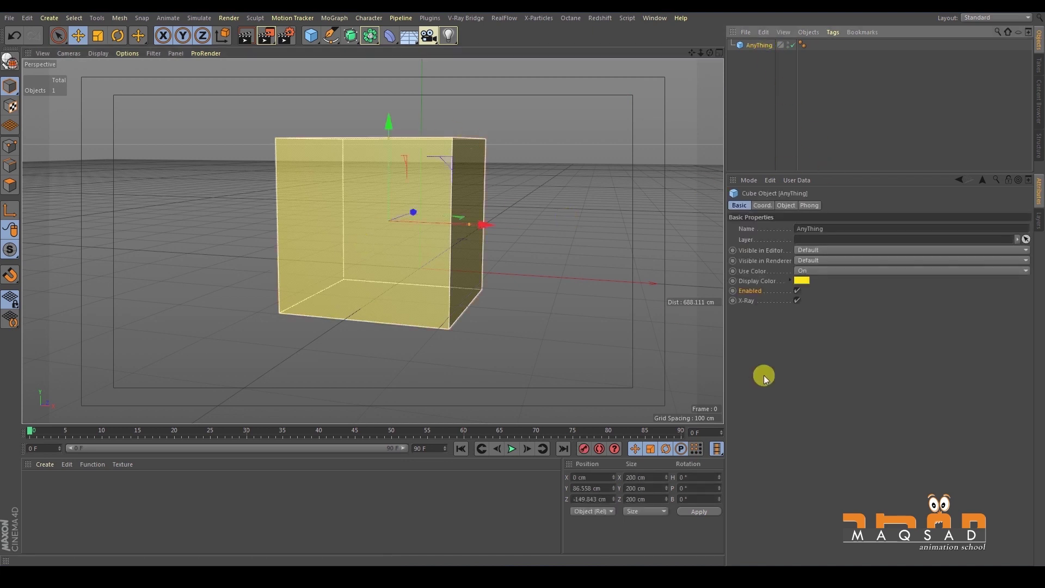
pyautogui.click(798, 300)
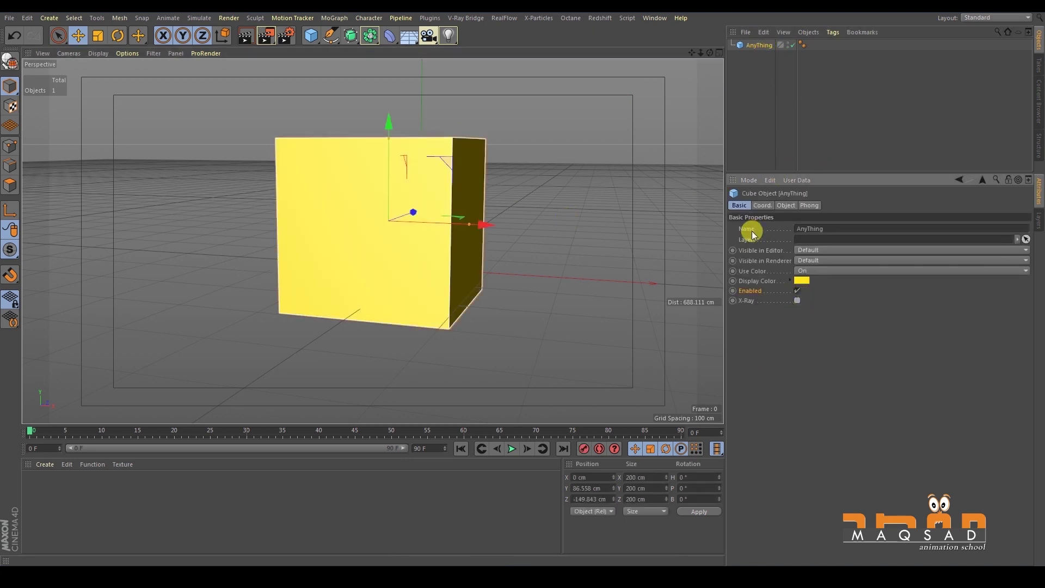
# - Show the cube's coordinates and move it along X to about 9.9 cm, undoing the excess movement
pyautogui.click(761, 205)
pyautogui.keyDown('alt'); pyautogui.moveTo(515, 194); pyautogui.dragTo(446, 246); pyautogui.keyUp('alt')
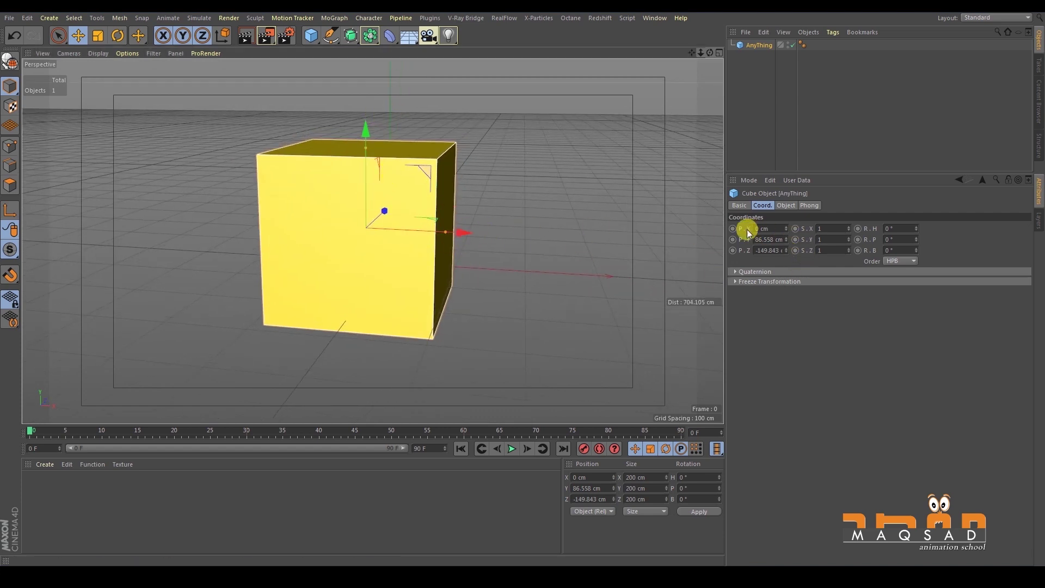
pyautogui.keyDown('alt'); pyautogui.moveTo(464, 233); pyautogui.dragTo(338, 262); pyautogui.keyUp('alt')
pyautogui.hotkey('ctrl', 'z')
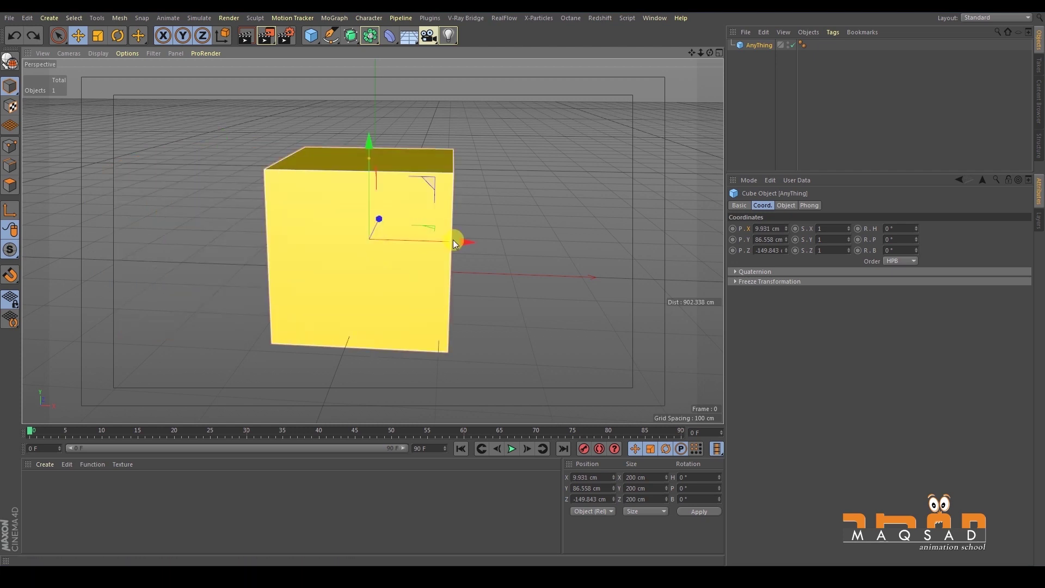
# - Try moving the cube along X to about -159 cm and upward along Y, undoing each move
pyautogui.moveTo(467, 243); pyautogui.dragTo(331, 231)
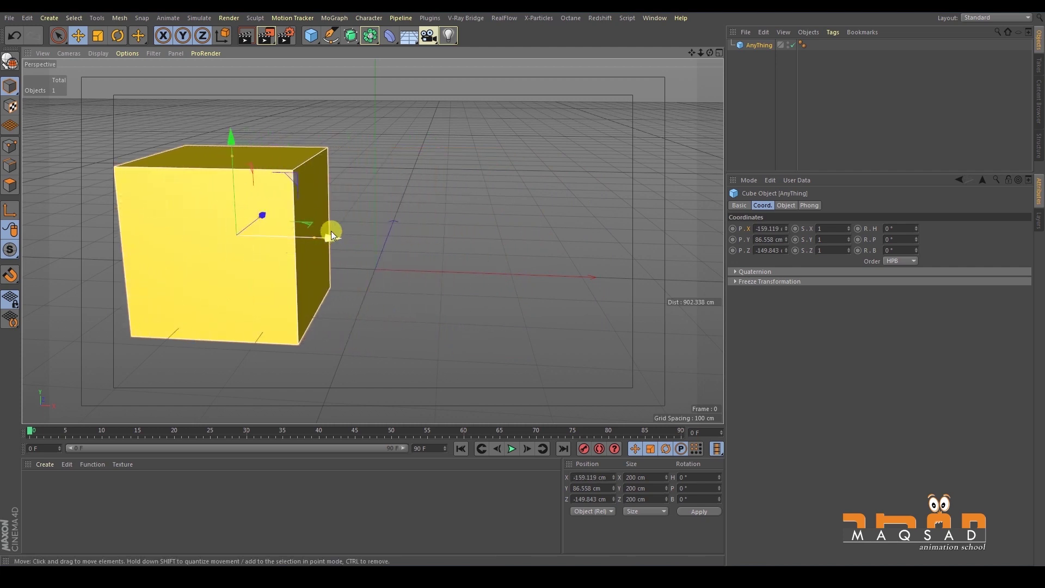
pyautogui.hotkey('ctrl', 'z')
pyautogui.moveTo(368, 139); pyautogui.dragTo(368, 74)
pyautogui.hotkey('ctrl', 'z')
# - Try stretching the cube along X to a scale of about 1.91, resetting the X scale to 1
pyautogui.keyDown('alt'); pyautogui.moveTo(399, 161); pyautogui.dragTo(371, 211); pyautogui.keyUp('alt')
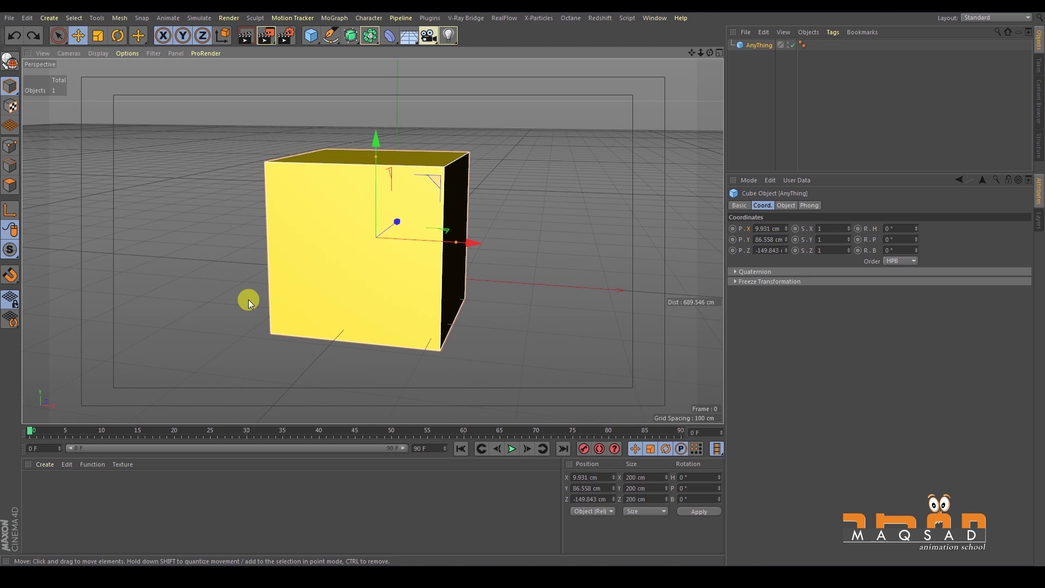
pyautogui.keyDown('alt'); pyautogui.moveTo(442, 279); pyautogui.dragTo(409, 313); pyautogui.keyUp('alt')
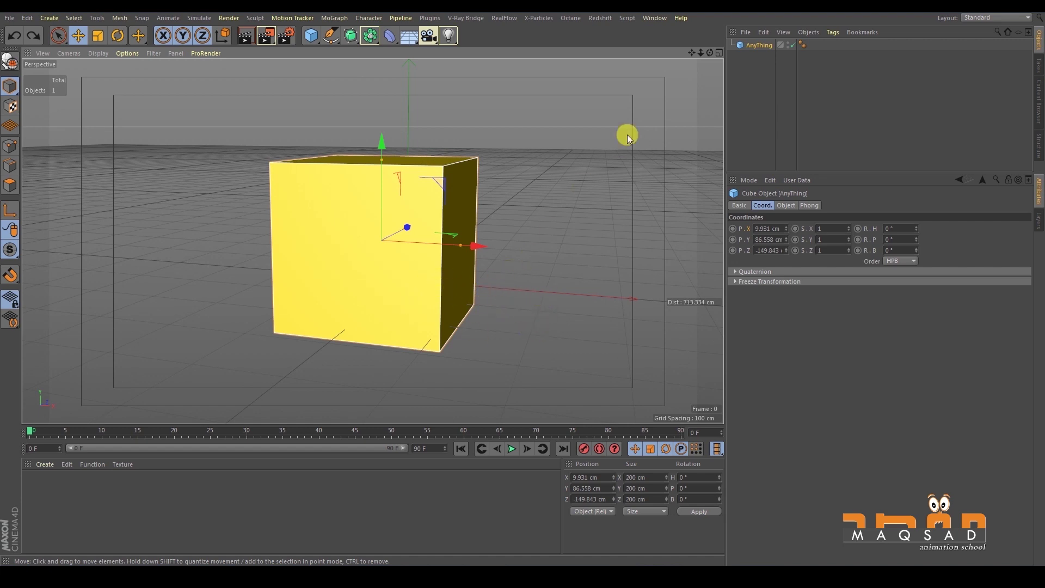
pyautogui.moveTo(704, 54)
pyautogui.mouseDown()
pyautogui.moveTo(658, 63)
pyautogui.moveTo(669, 34)
pyautogui.moveTo(700, 47)
pyautogui.moveTo(690, 60)
pyautogui.moveTo(707, 70)
pyautogui.moveTo(699, 53)
pyautogui.mouseUp()
pyautogui.keyDown('alt'); pyautogui.moveTo(580, 154); pyautogui.dragTo(495, 233); pyautogui.keyUp('alt')
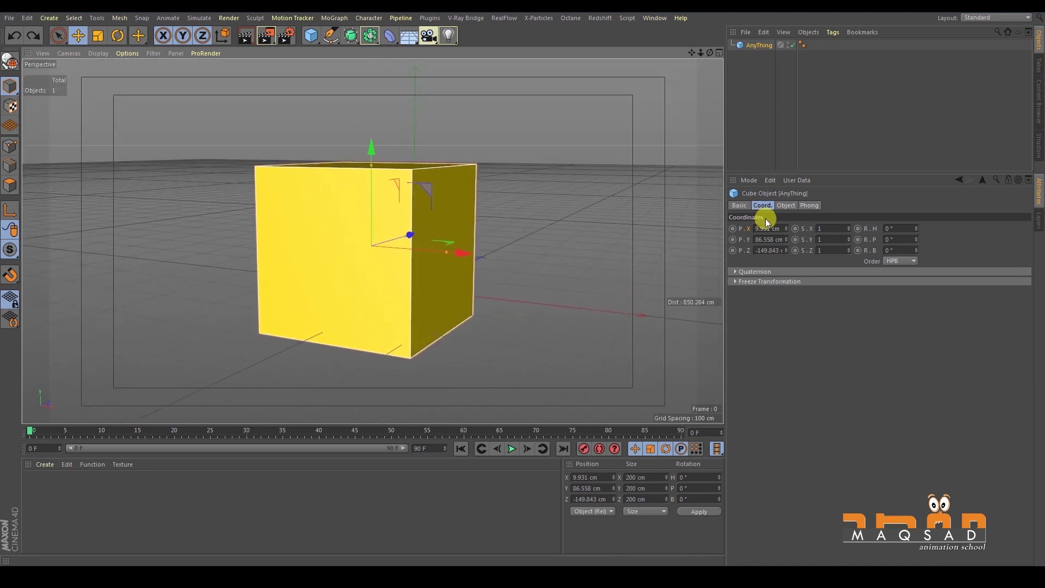
pyautogui.click(810, 227)
pyautogui.moveTo(851, 225); pyautogui.dragTo(841, 173)
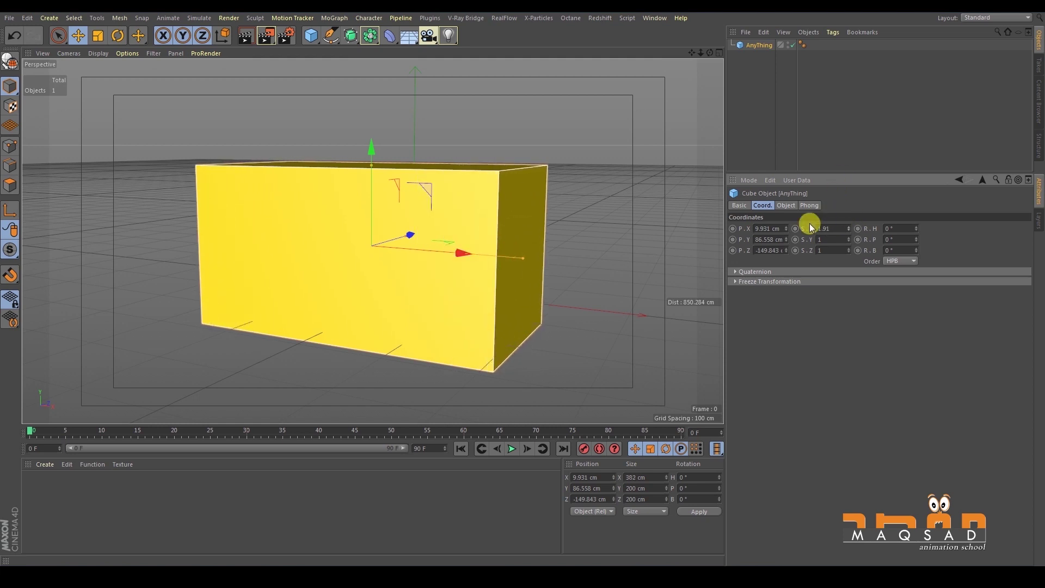
pyautogui.rightClick(848, 228)
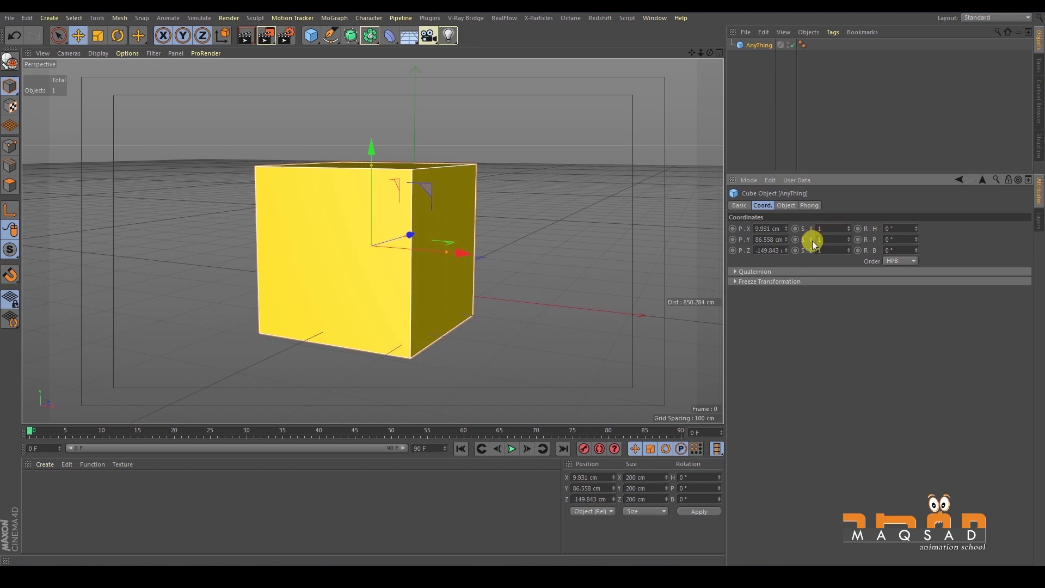
# - Try scaling the cube along Y to about 156 cm and along Z, restoring both scales to 1
pyautogui.moveTo(849, 239); pyautogui.dragTo(823, 232)
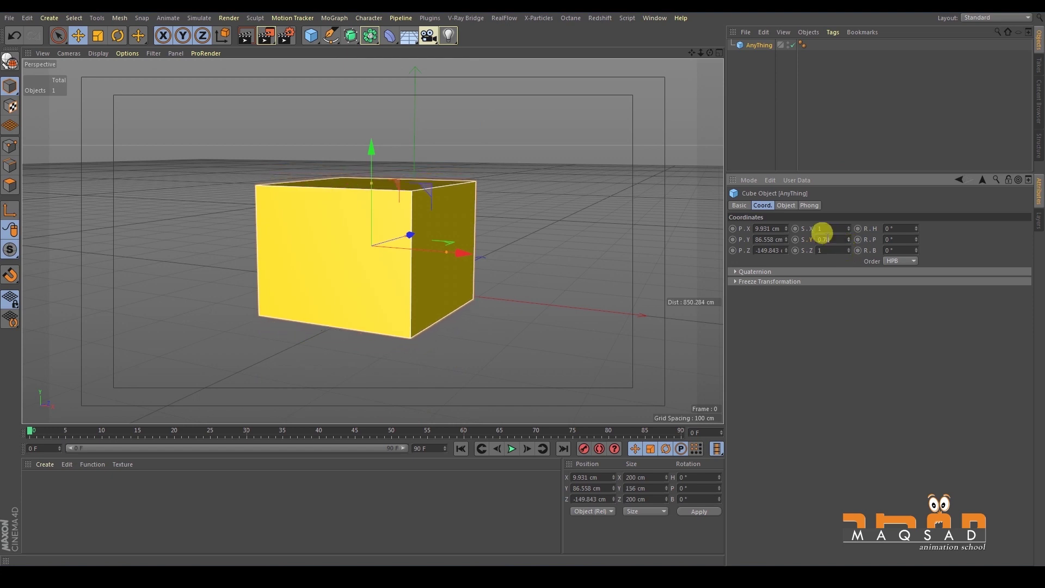
pyautogui.click(848, 241)
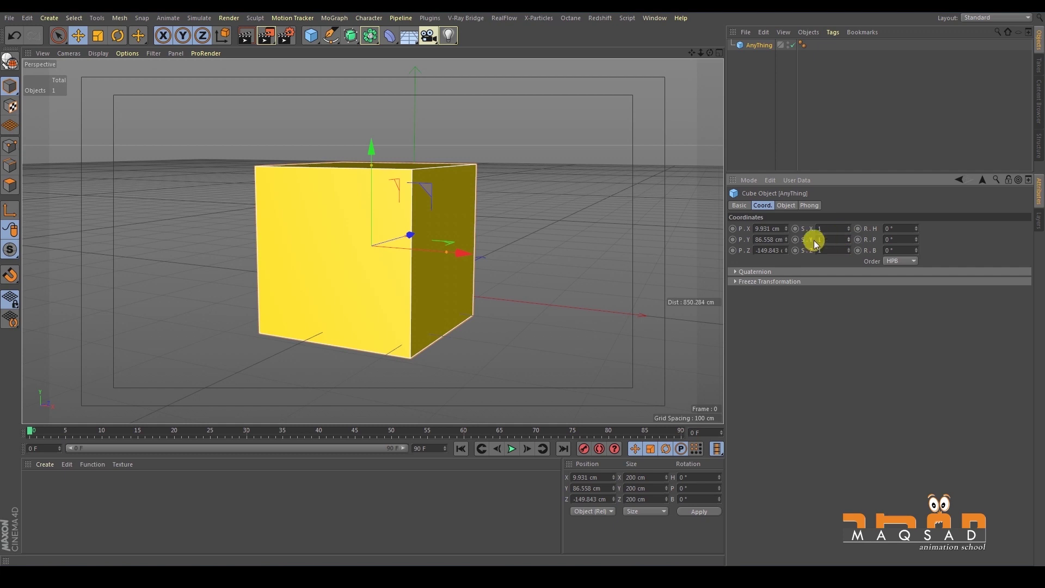
pyautogui.moveTo(848, 251); pyautogui.dragTo(873, 223)
pyautogui.hotkey('ctrl', 'z')
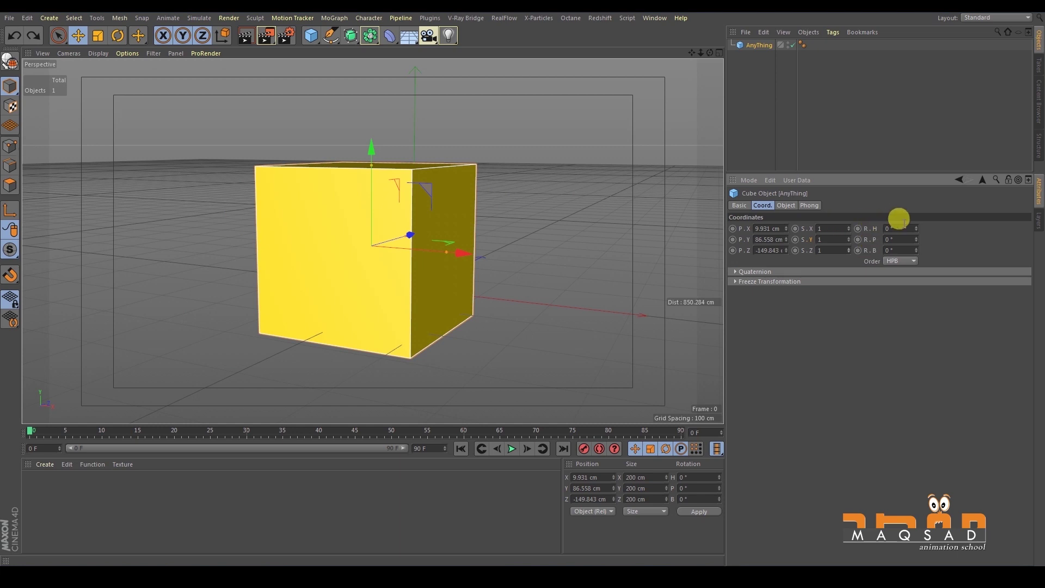
# - Try out the cube's heading rotation and the XYZ rotation order, restoring 0° and HPB
pyautogui.moveTo(917, 227); pyautogui.dragTo(880, 233)
pyautogui.click(881, 262)
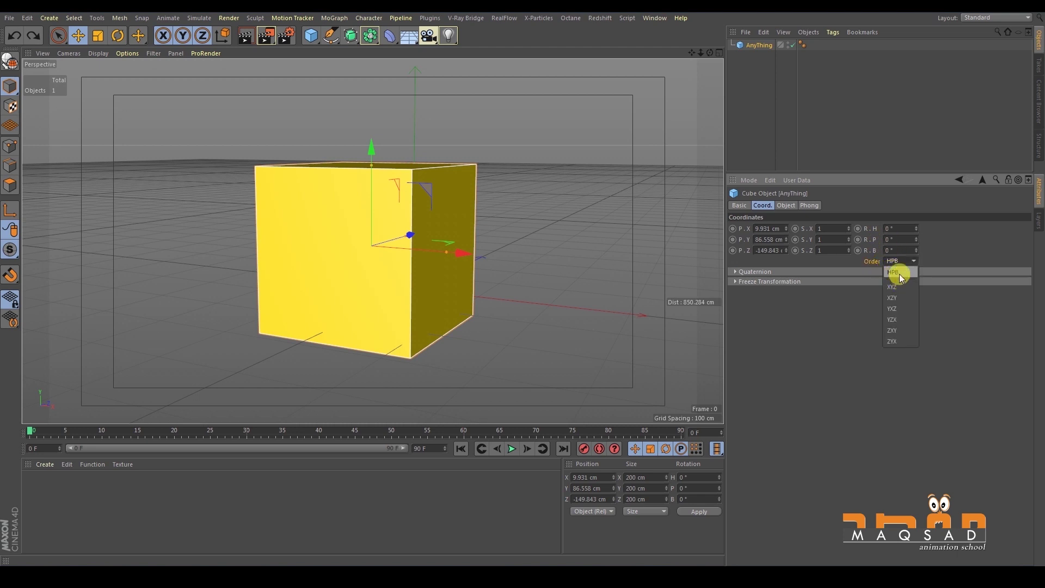
pyautogui.click(902, 287)
pyautogui.click(895, 262)
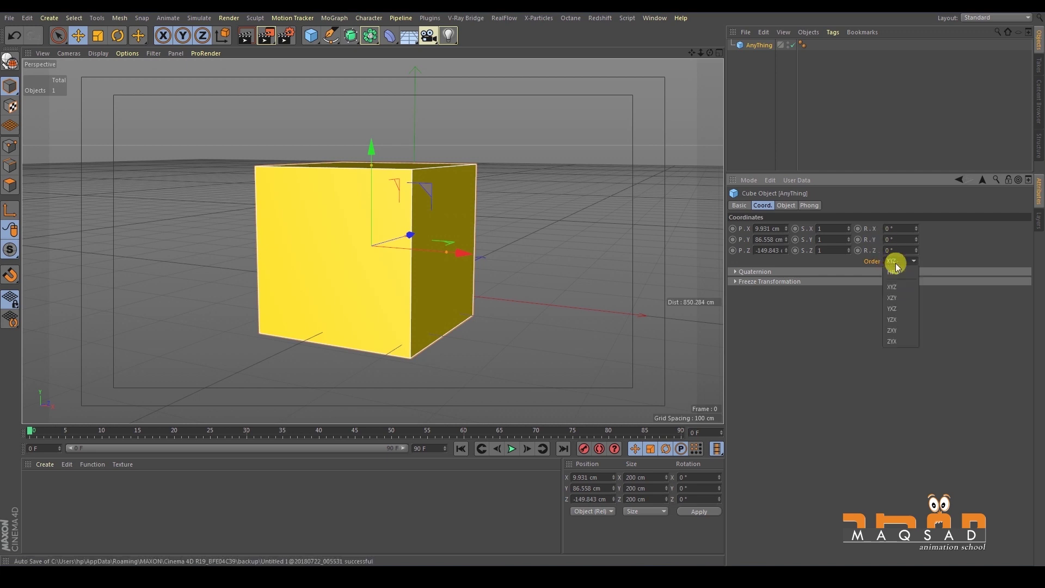
pyautogui.click(893, 277)
pyautogui.click(891, 261)
pyautogui.click(896, 286)
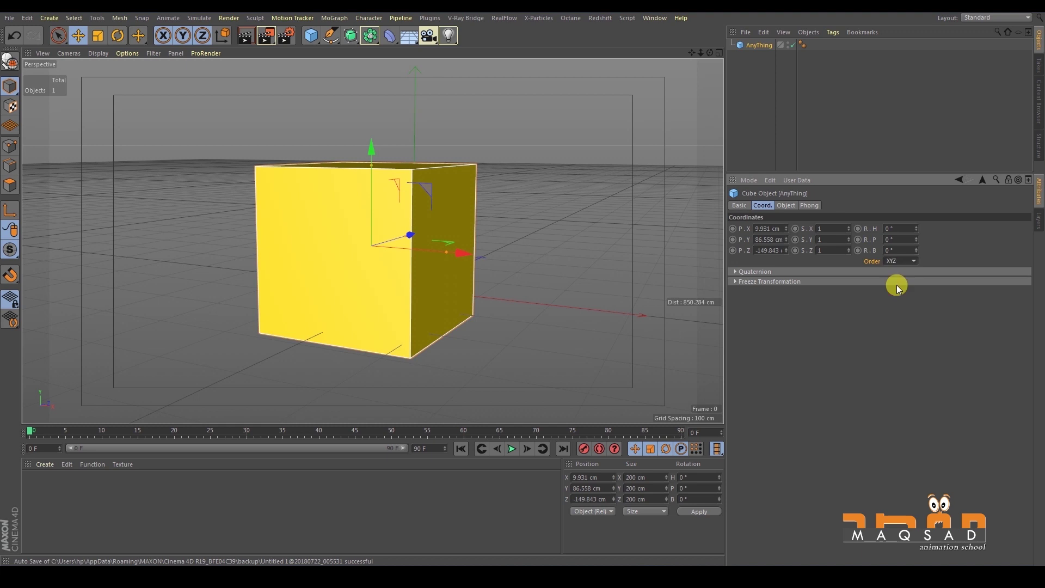
pyautogui.click(895, 262)
pyautogui.click(894, 276)
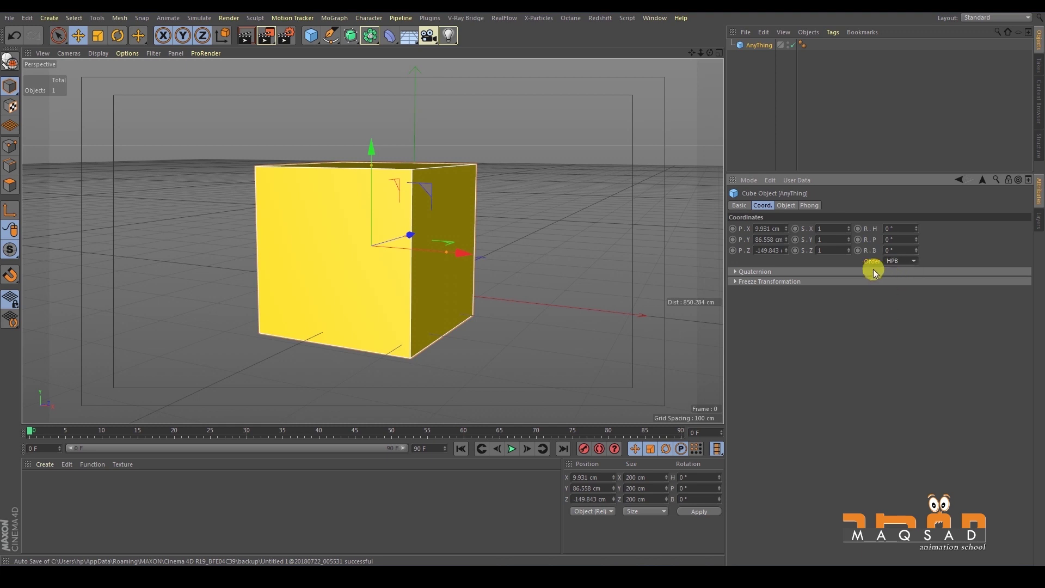
pyautogui.click(767, 272)
pyautogui.click(767, 272)
# - Show the cube's object properties and stretch its X size to about 443 cm
pyautogui.click(784, 207)
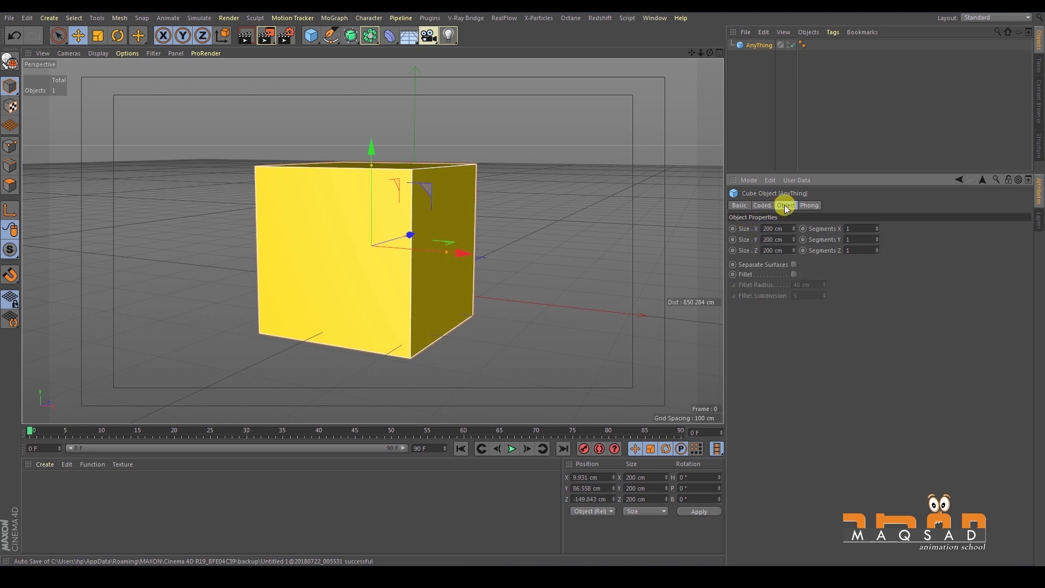
pyautogui.click(749, 231)
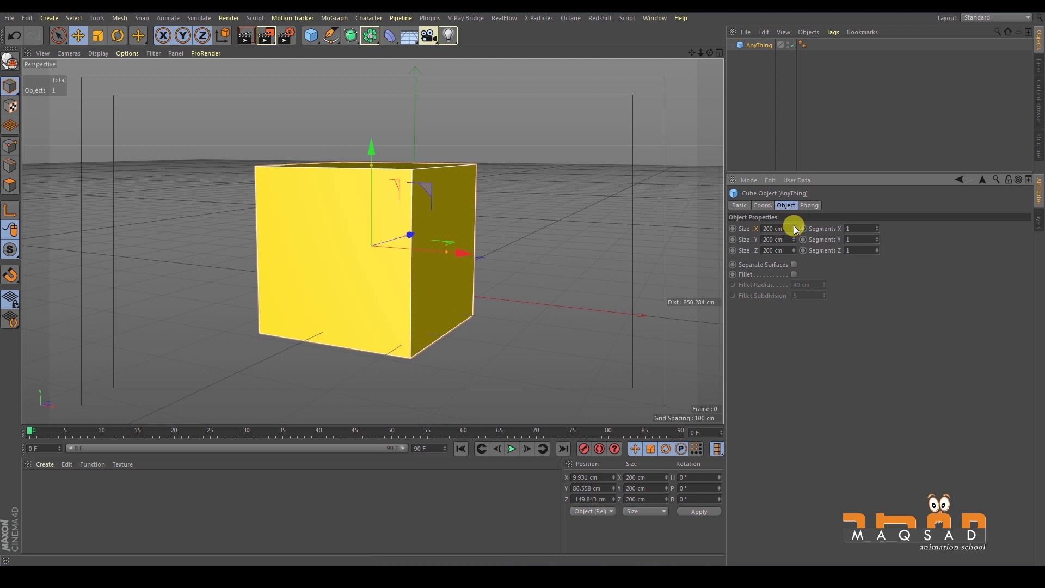
pyautogui.moveTo(795, 226); pyautogui.dragTo(793, 163)
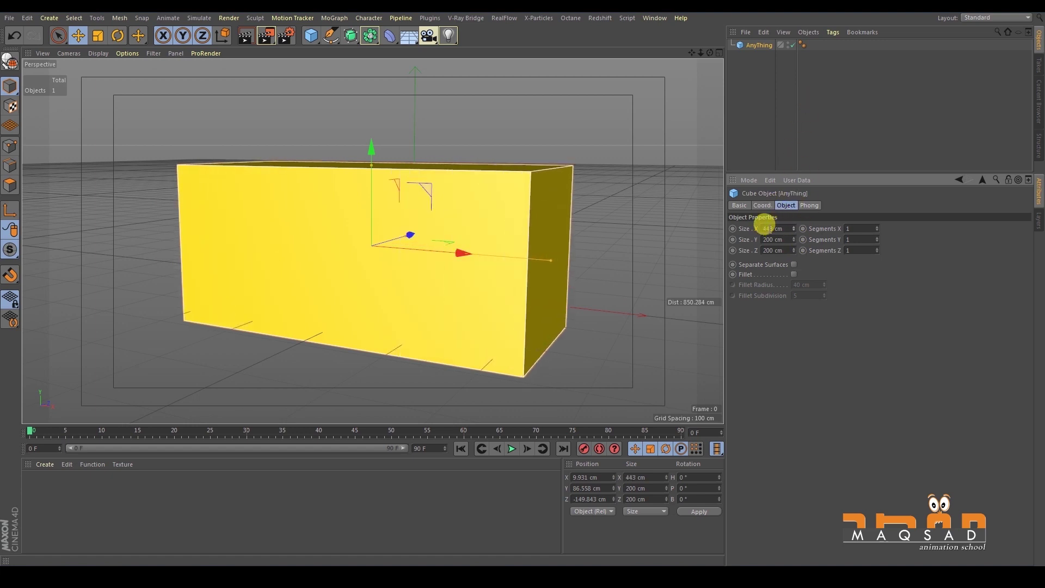
# - Compare the cube's scale values in its coordinates with the size values in its object properties
pyautogui.click(764, 228)
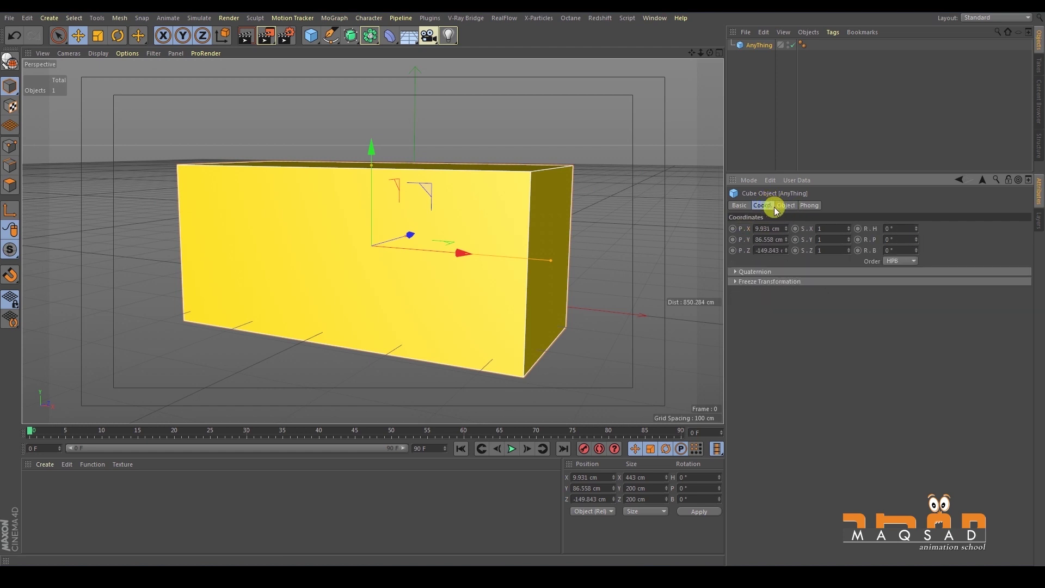
pyautogui.click(749, 238)
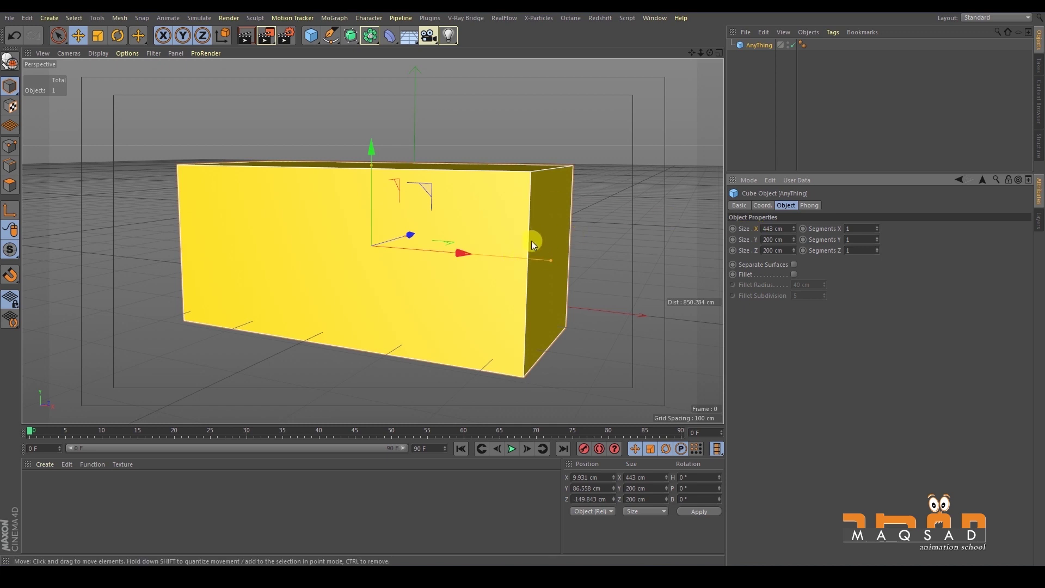
pyautogui.click(761, 205)
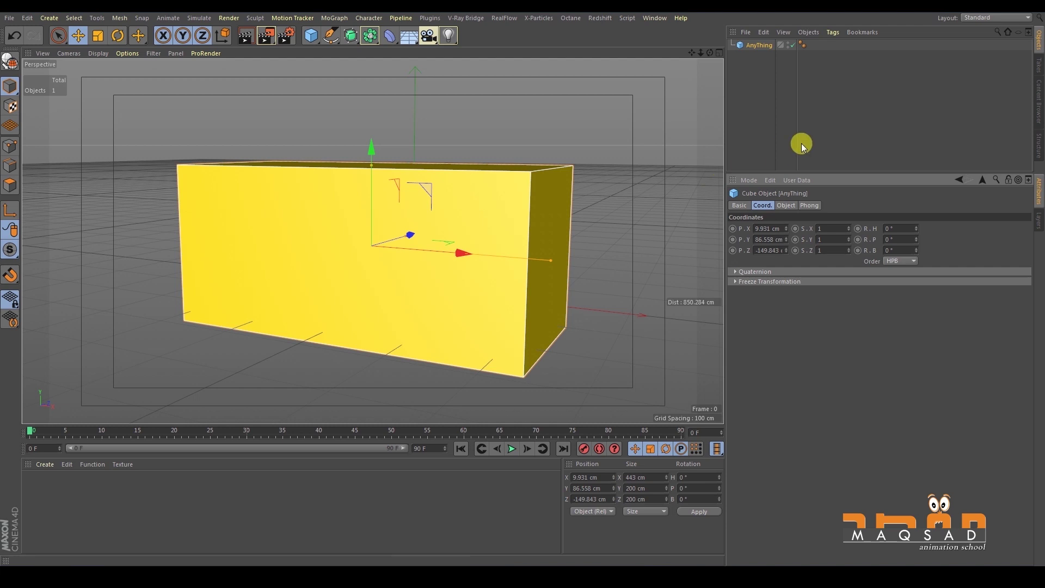
pyautogui.click(792, 206)
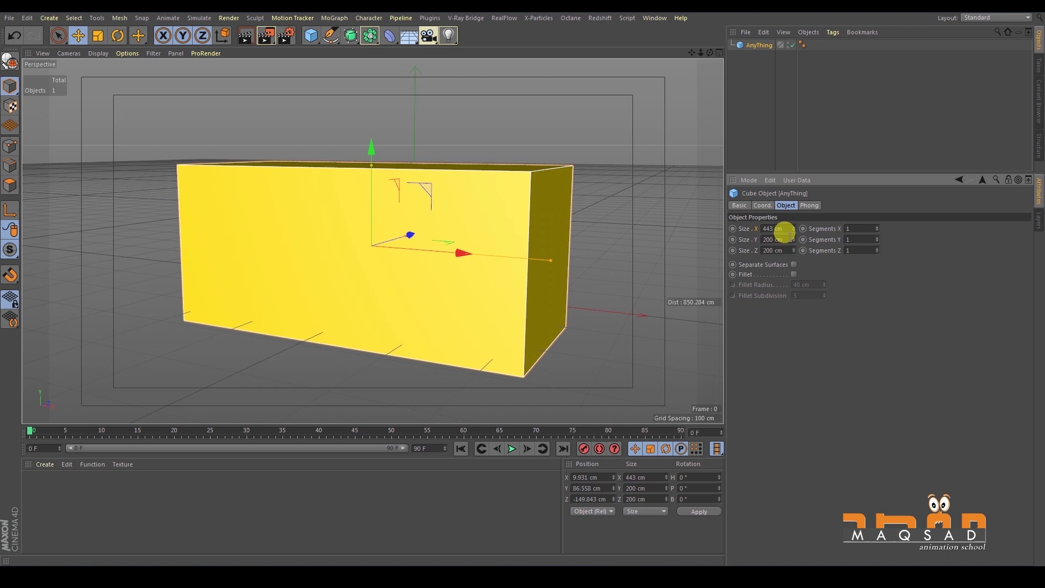
# - Set the cube's X size to 400 cm in its object properties
pyautogui.click(793, 231)
pyautogui.click(793, 230)
pyautogui.doubleClick(772, 228)
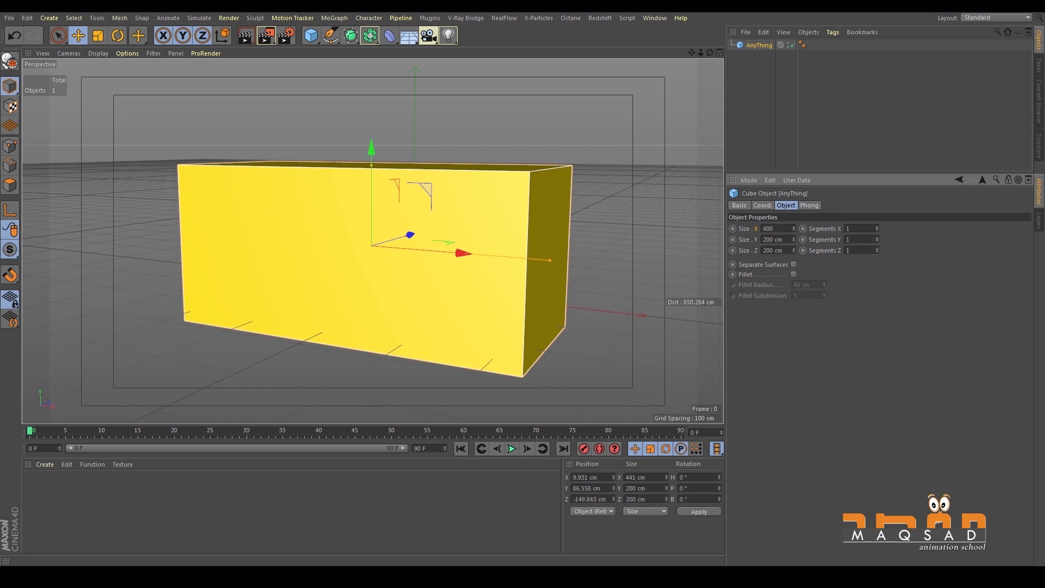
pyautogui.press('Return')
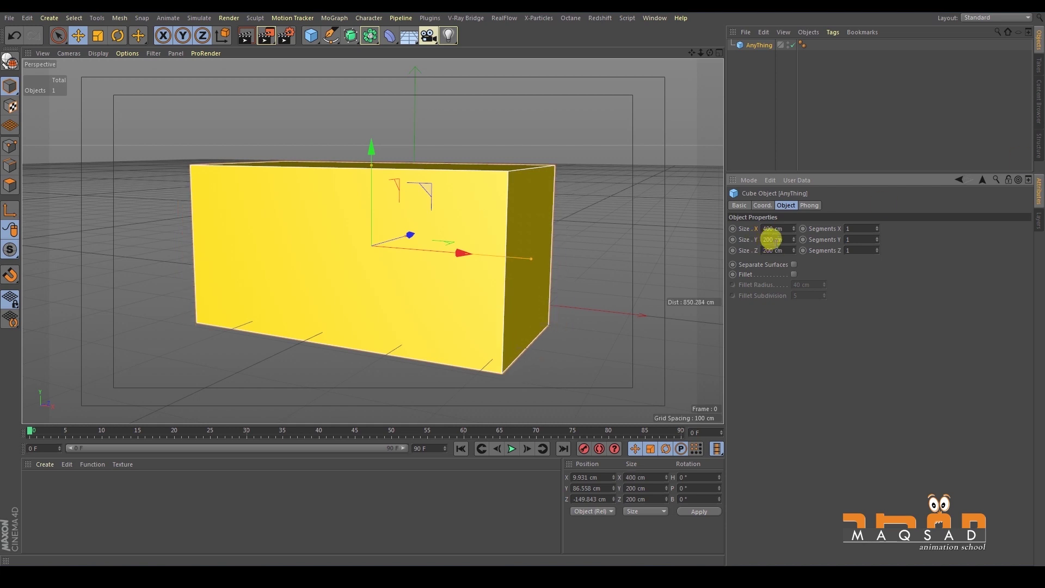
# - Set the cube's Y size to 150 cm and its Z size to 100 cm in its object properties
pyautogui.click(758, 240)
pyautogui.moveTo(794, 236); pyautogui.dragTo(786, 236)
pyautogui.write('150')
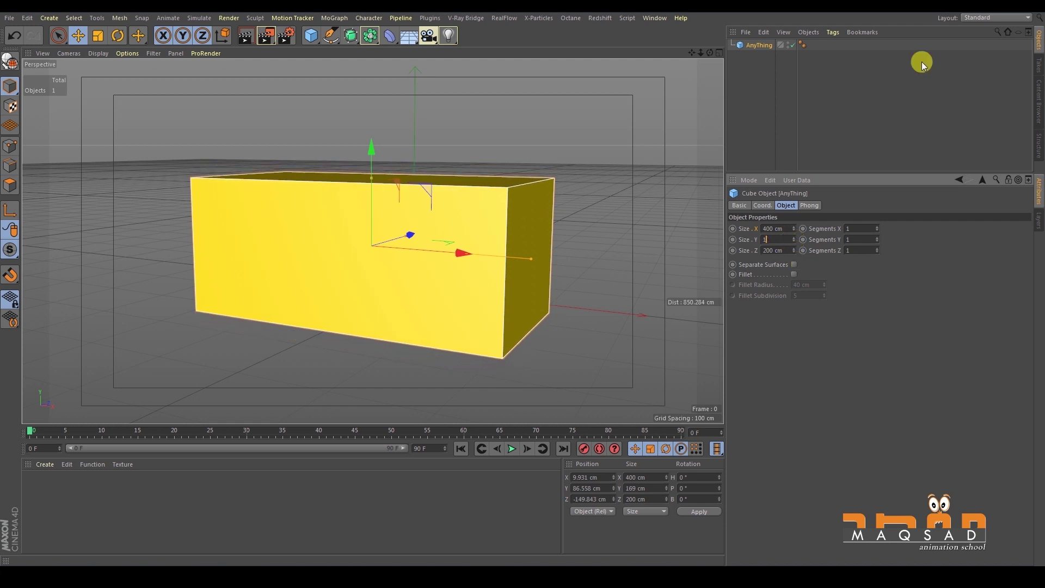
pyautogui.press('Return')
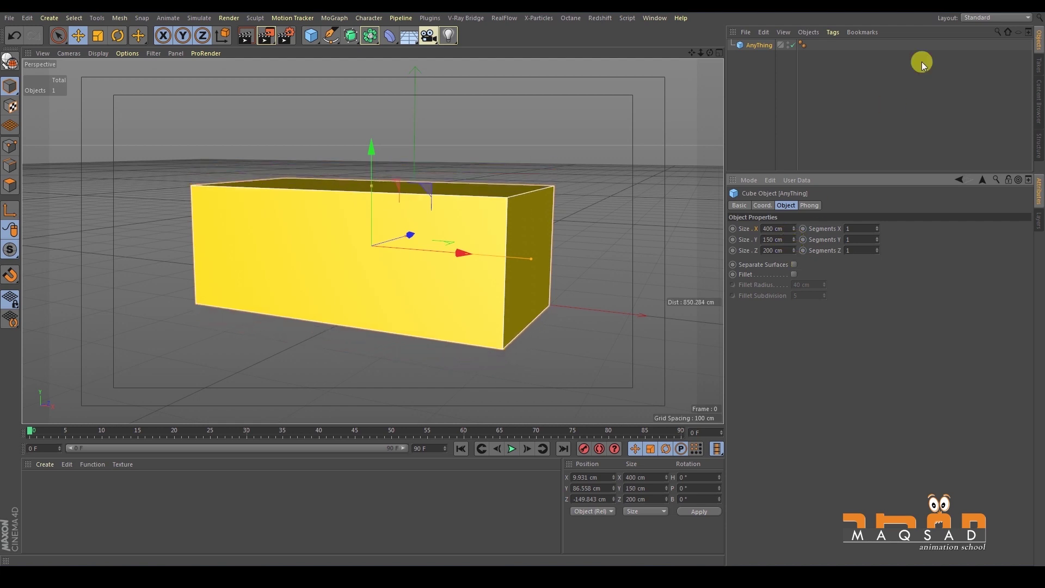
pyautogui.click(782, 250)
pyautogui.write('10')
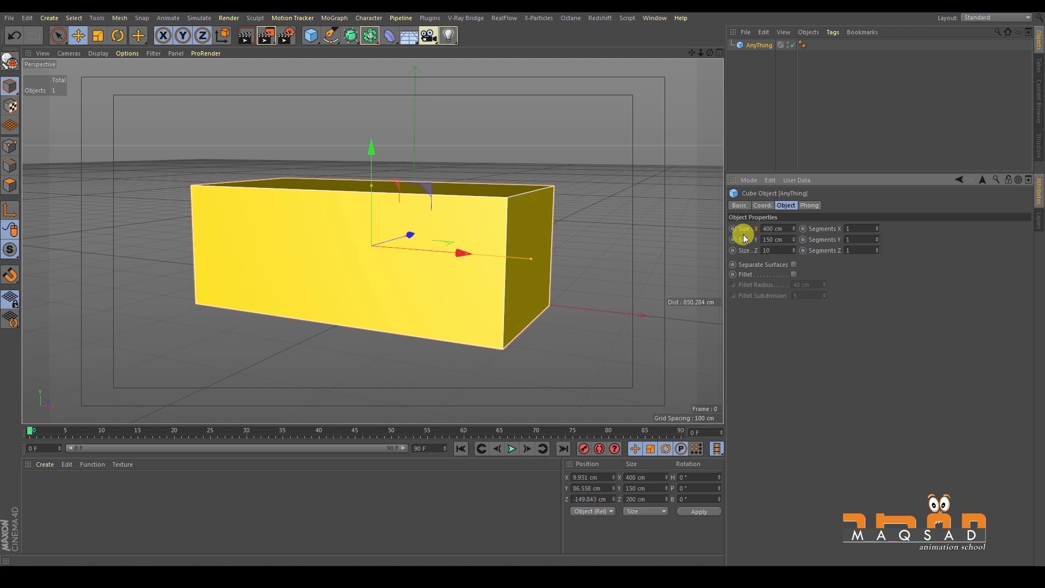
pyautogui.write('0')
pyautogui.press('Return')
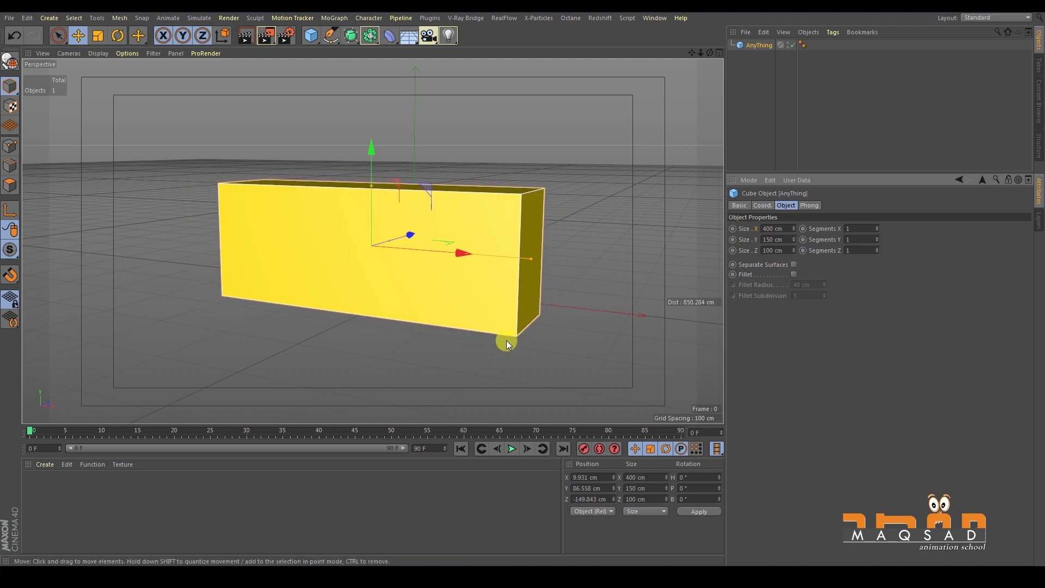
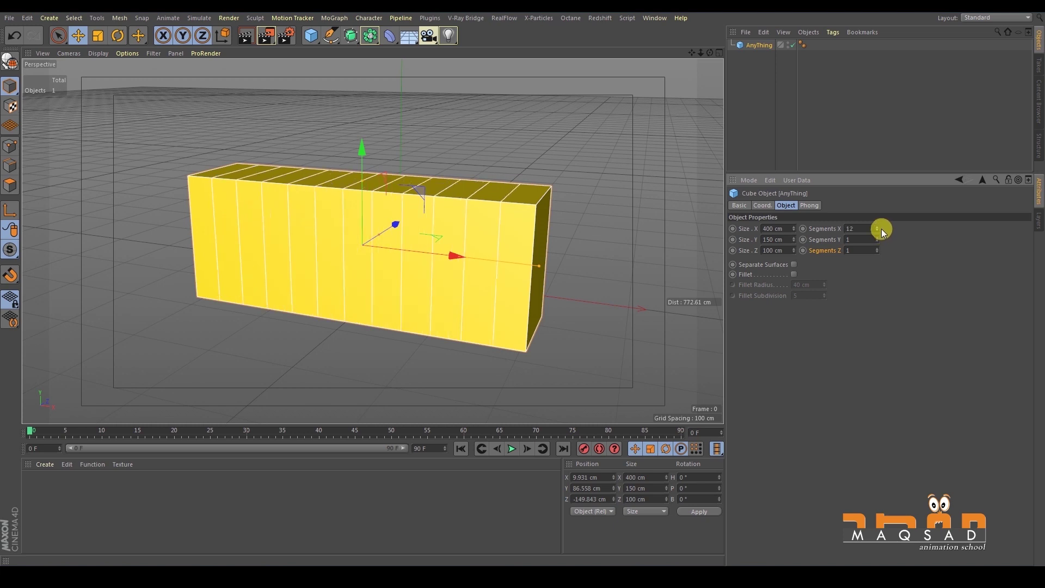
# - Change the cube's display color in its basic properties to a muted tone with 25% saturation and 23% value
pyautogui.keyDown('alt'); pyautogui.moveTo(357, 209); pyautogui.dragTo(357, 211, button='middle'); pyautogui.keyUp('alt')
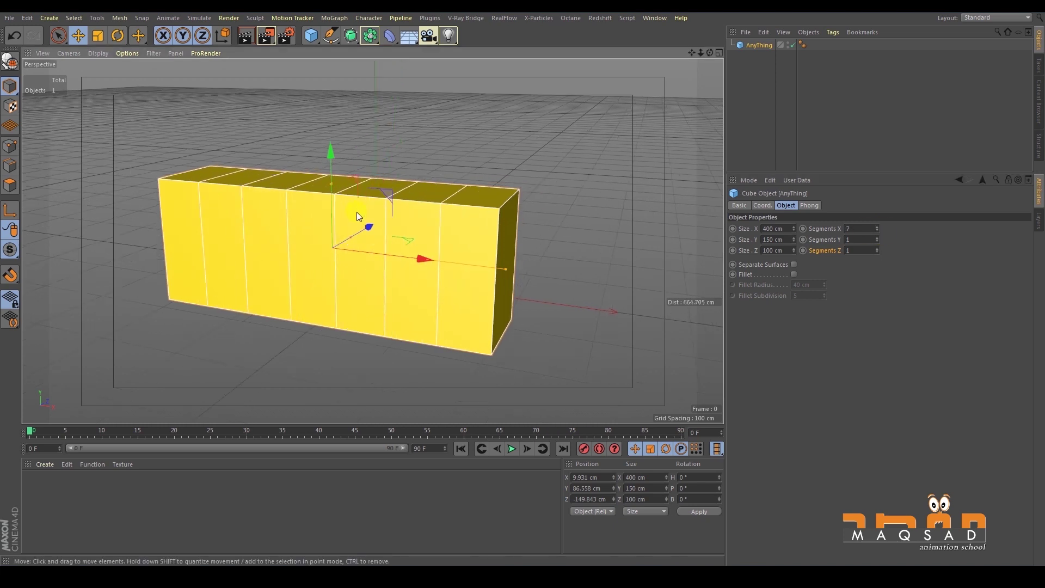
pyautogui.click(740, 206)
pyautogui.click(798, 280)
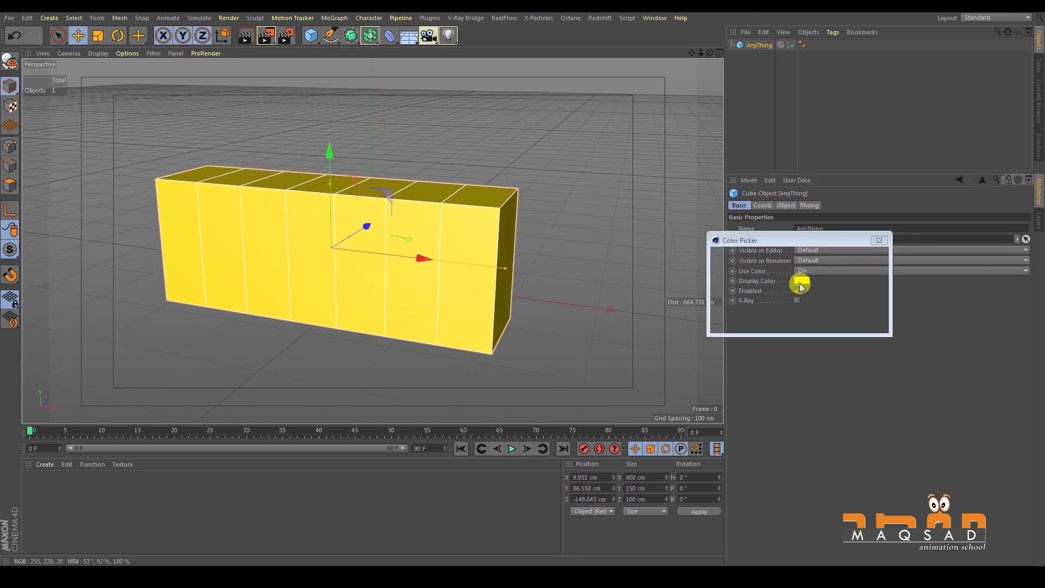
pyautogui.click(788, 305)
pyautogui.click(790, 294)
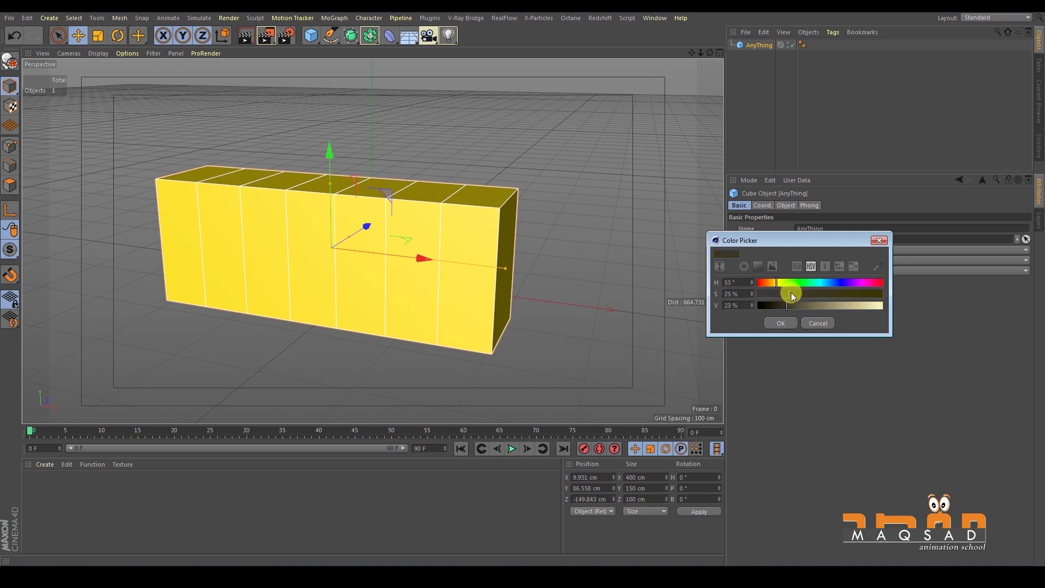
pyautogui.click(789, 322)
# - Detach the viewport's list of display modes as a floating palette and place it beside the cube
pyautogui.keyDown('alt'); pyautogui.moveTo(481, 221); pyautogui.dragTo(494, 224); pyautogui.keyUp('alt')
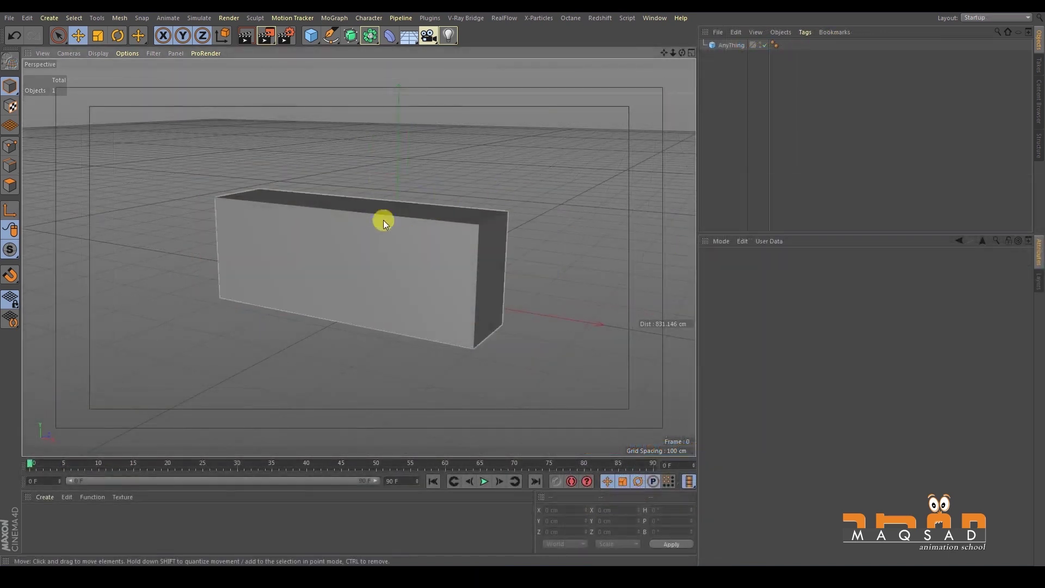
pyautogui.keyDown('alt'); pyautogui.moveTo(383, 220); pyautogui.dragTo(379, 212); pyautogui.keyUp('alt')
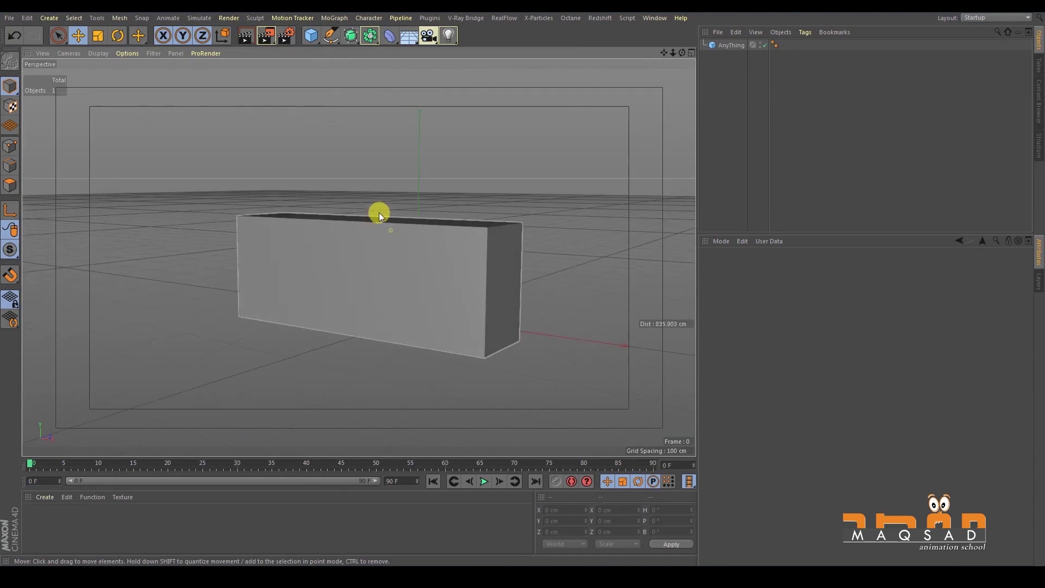
pyautogui.click(96, 53)
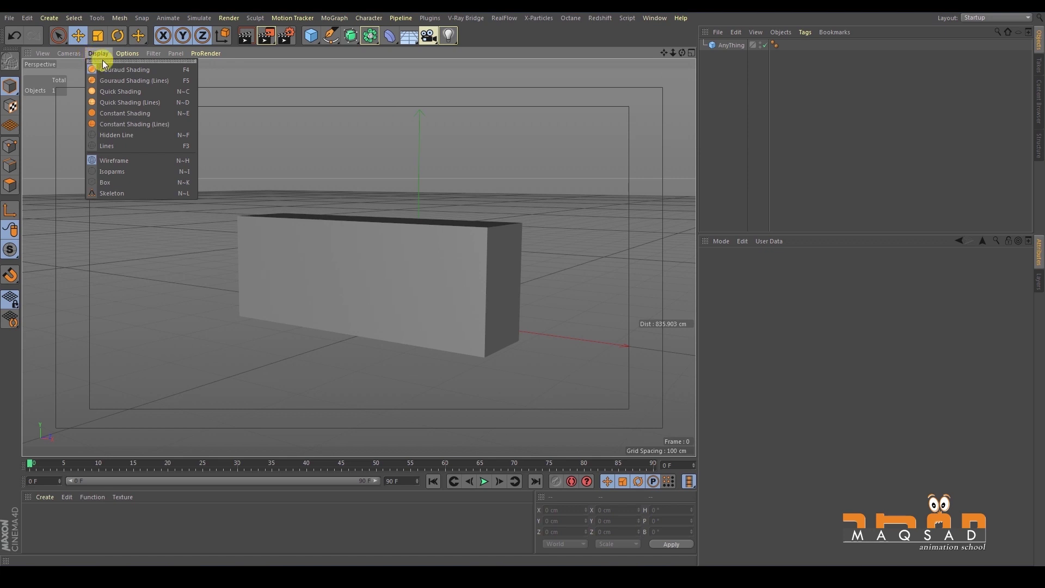
pyautogui.click(100, 60)
pyautogui.moveTo(113, 54); pyautogui.dragTo(128, 119)
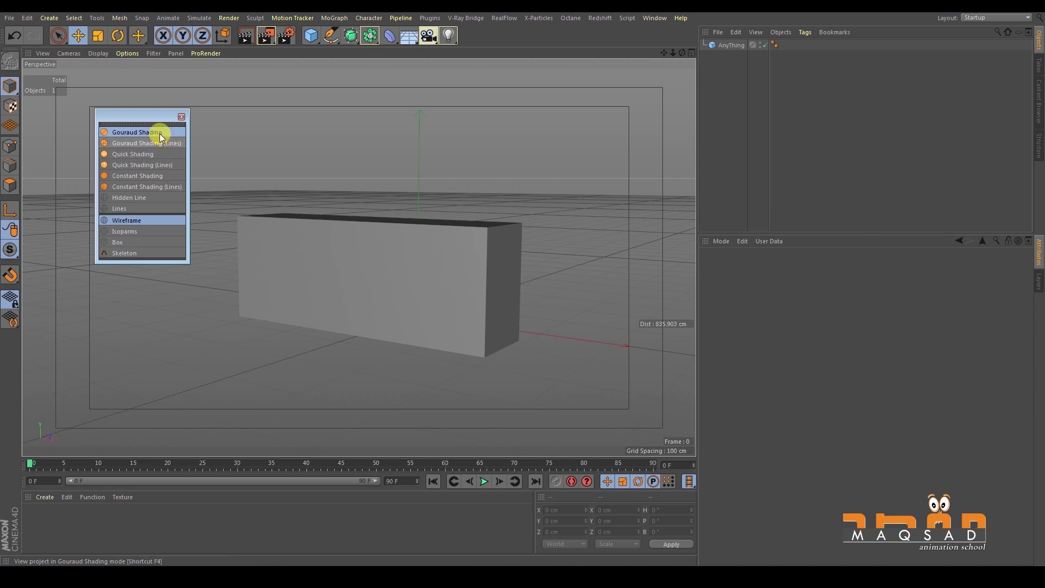
pyautogui.moveTo(150, 119); pyautogui.dragTo(149, 108)
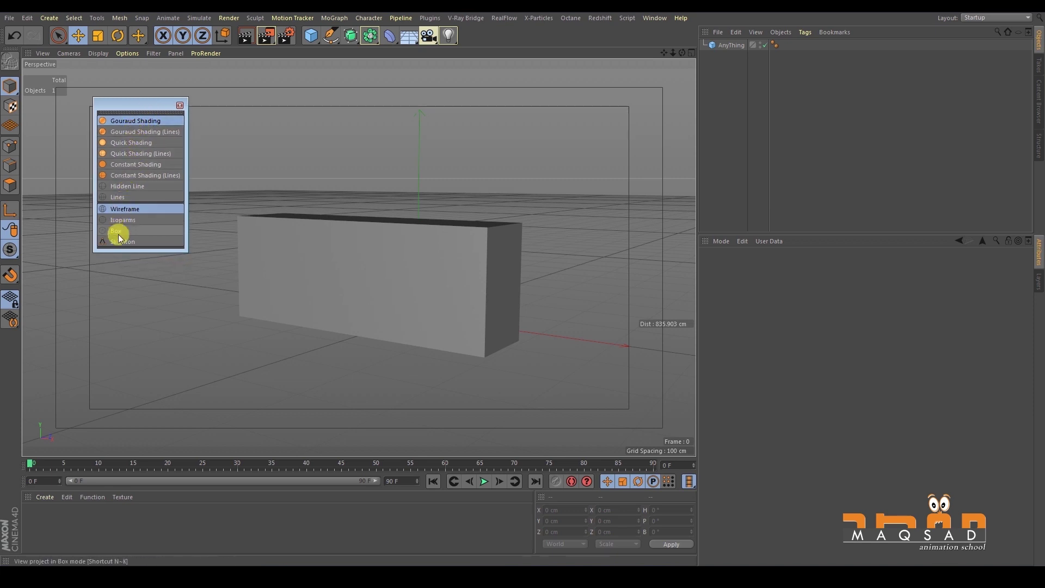
pyautogui.moveTo(130, 96)
pyautogui.mouseDown()
pyautogui.moveTo(135, 75)
pyautogui.moveTo(121, 78)
pyautogui.mouseUp()
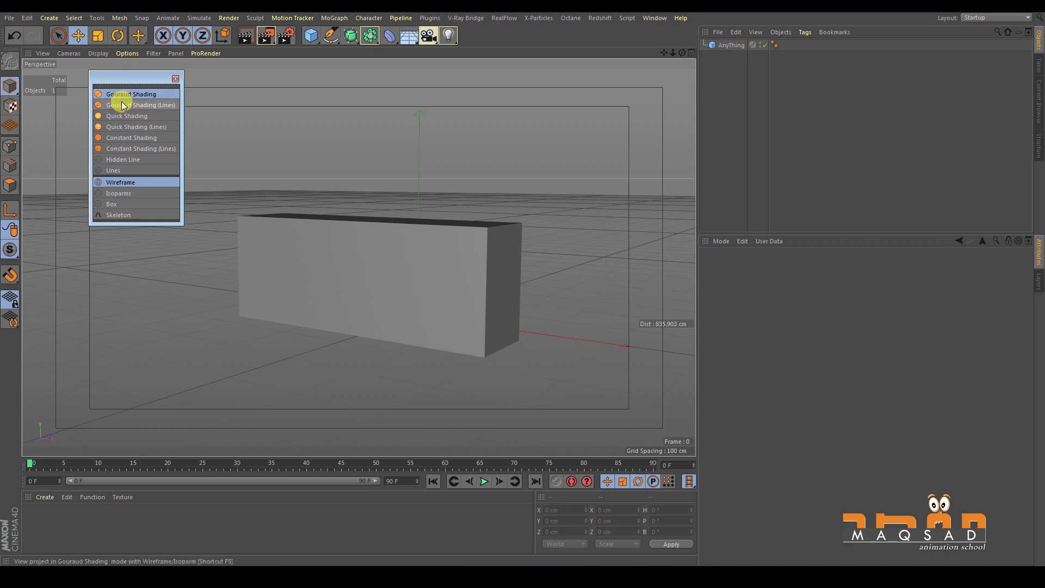
# - Preview the cube in Gouraud Shading (Lines), Quick Shading and Constant Shading, the last two both with and without lines
pyautogui.click(125, 105)
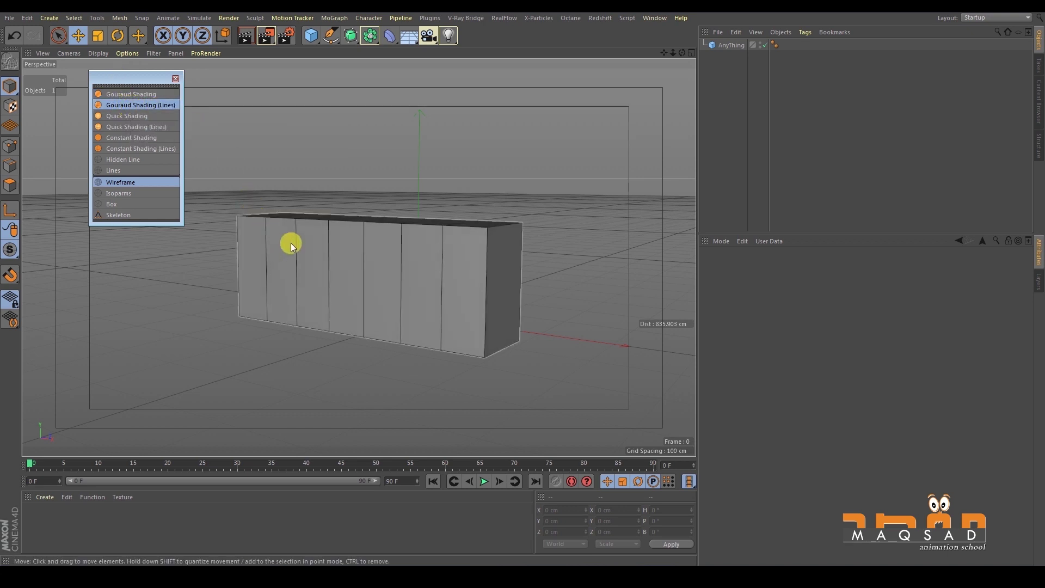
pyautogui.keyDown('alt'); pyautogui.moveTo(314, 238); pyautogui.dragTo(273, 209); pyautogui.keyUp('alt')
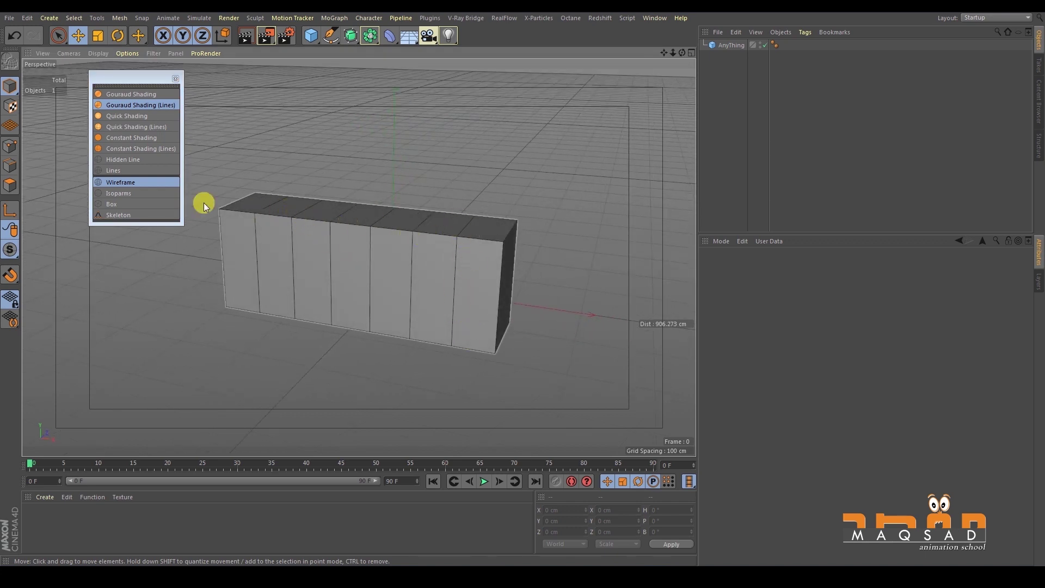
pyautogui.click(130, 116)
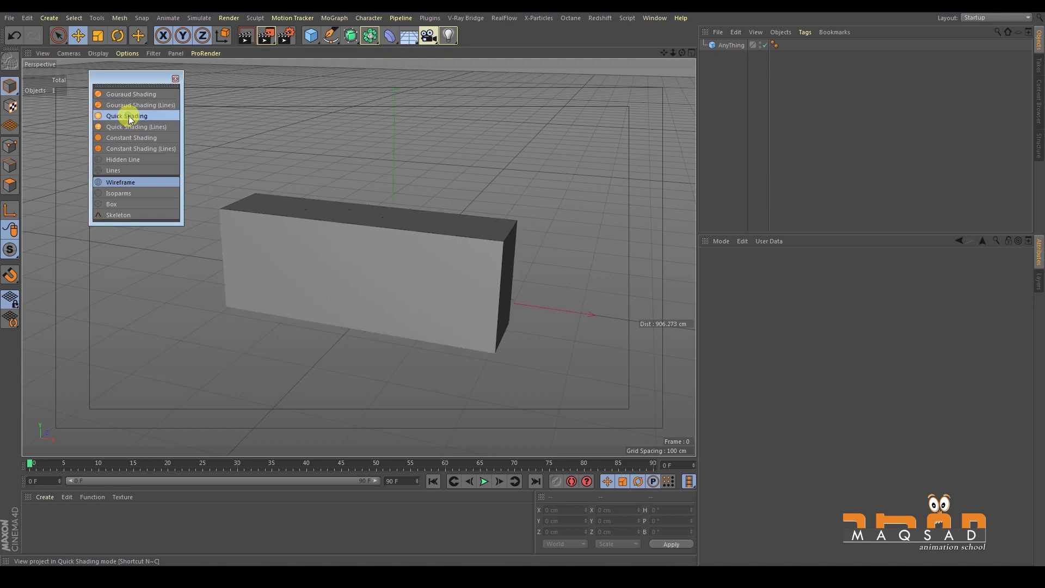
pyautogui.click(129, 128)
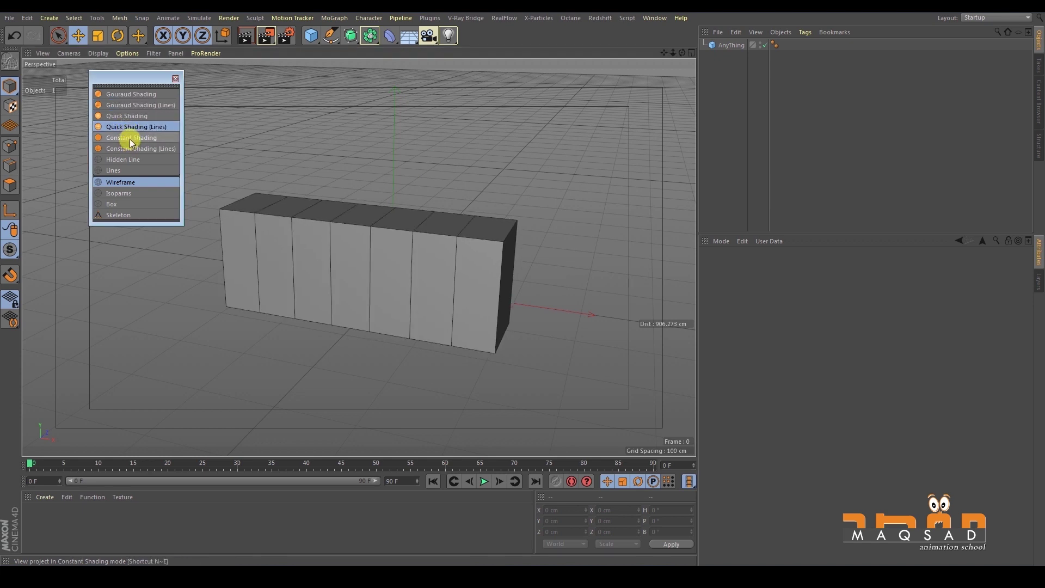
pyautogui.click(131, 139)
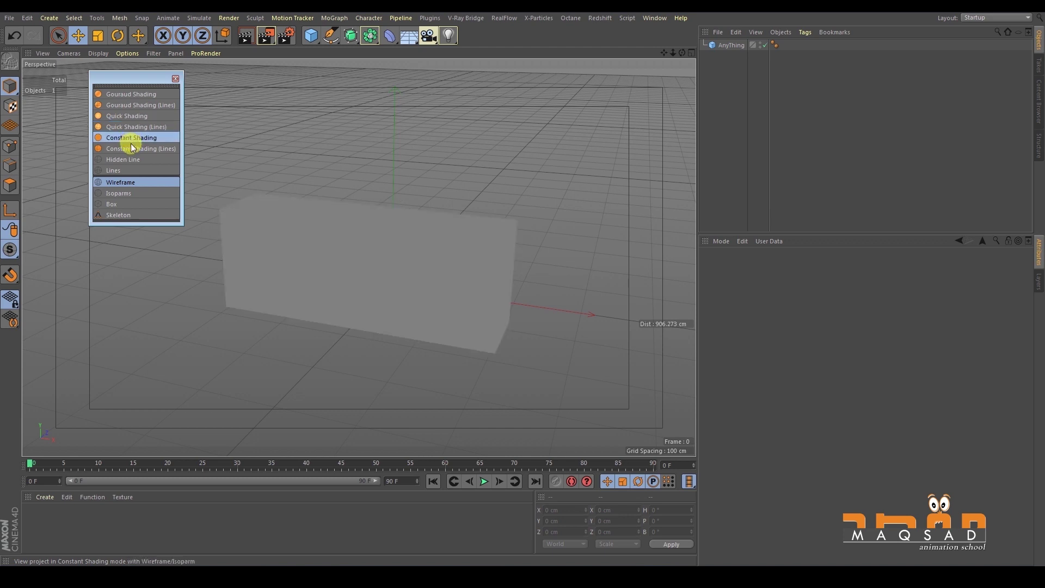
pyautogui.click(134, 150)
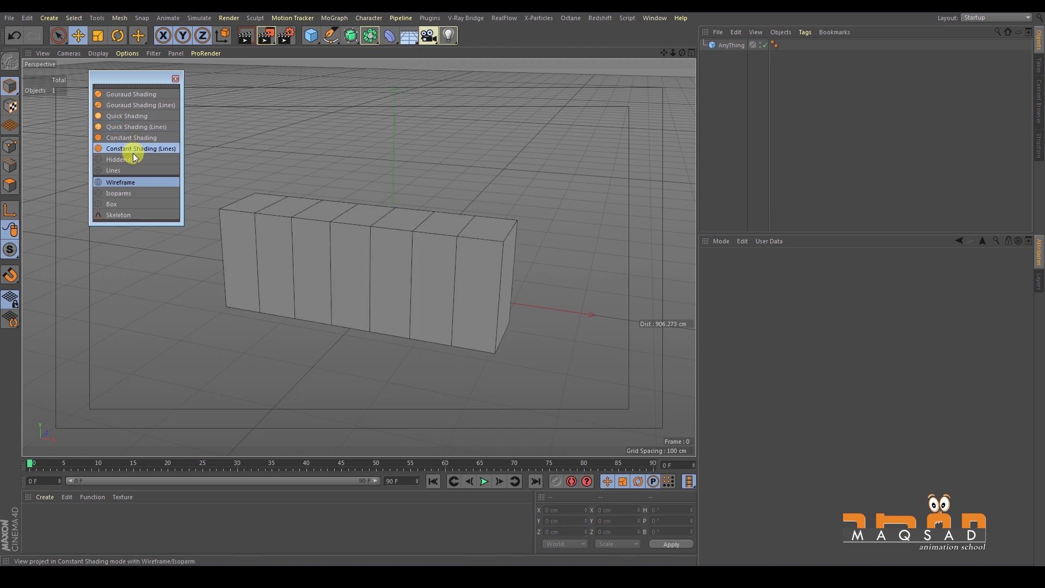
# - Preview the cube in Hidden Line, Lines and Skeleton display, restoring Gouraud Shading with Wireframe
pyautogui.click(134, 159)
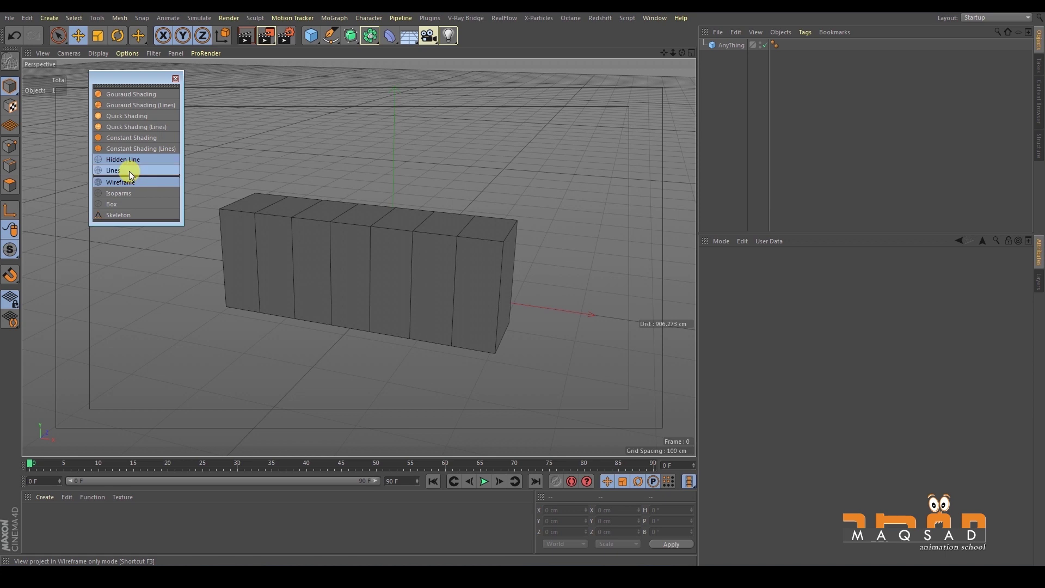
pyautogui.click(129, 171)
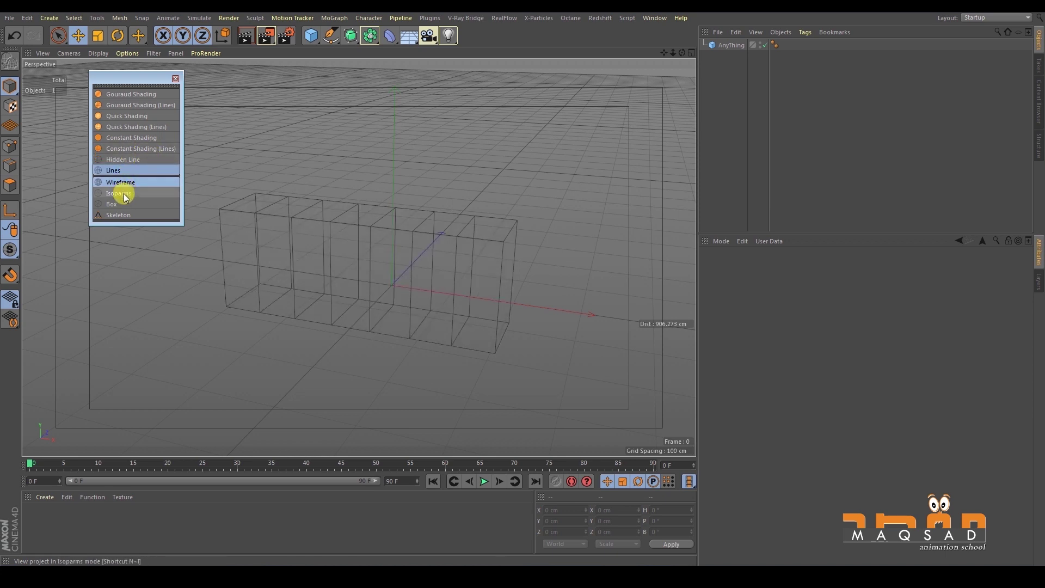
pyautogui.click(116, 212)
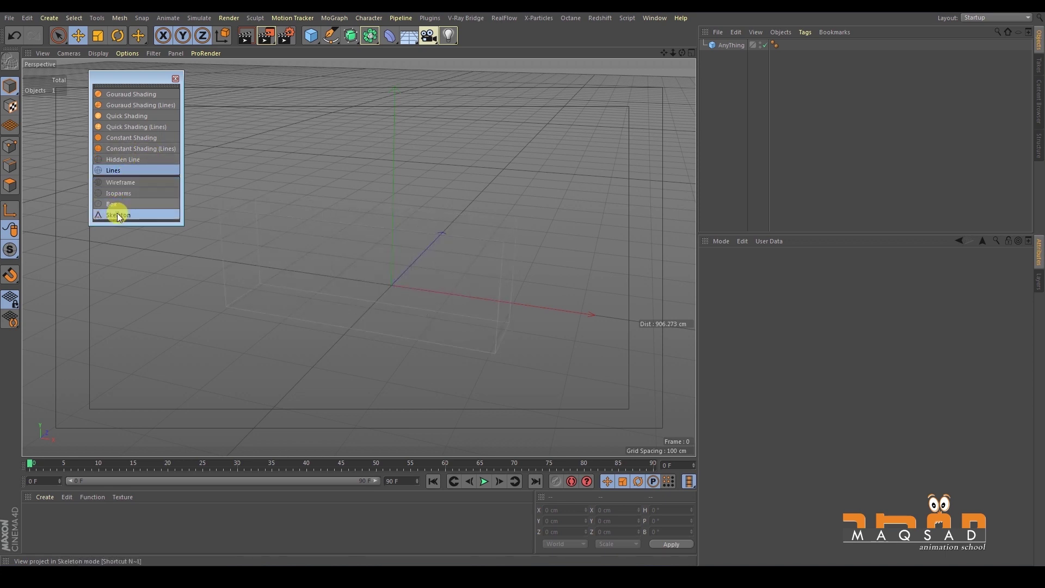
pyautogui.click(120, 94)
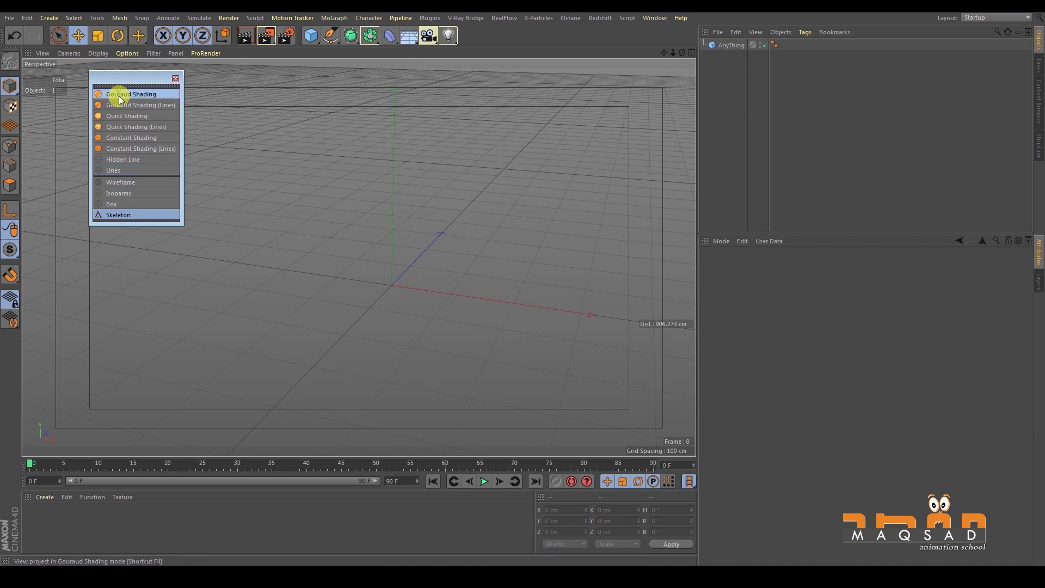
pyautogui.click(123, 182)
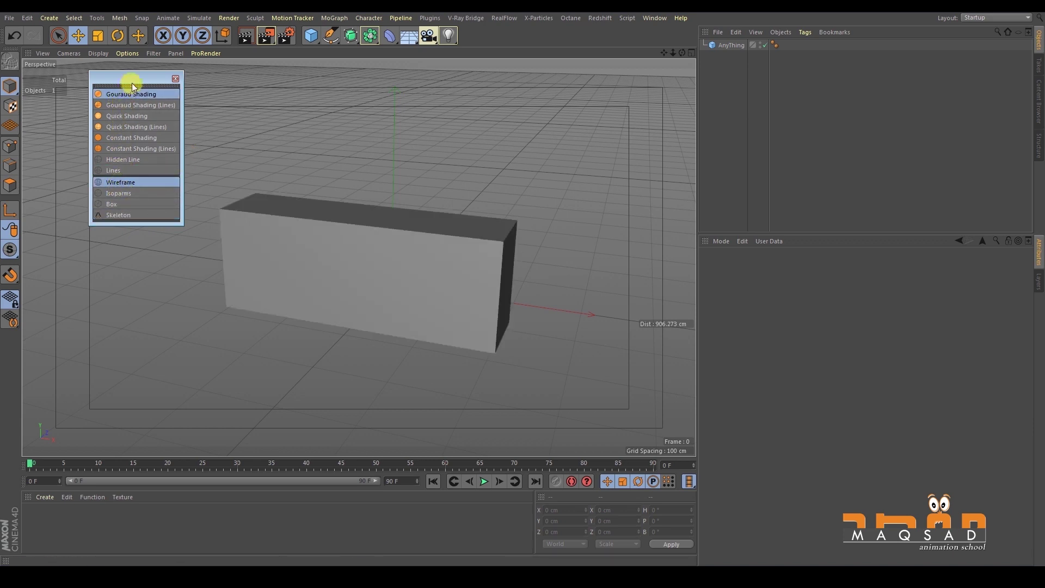
# - Select the cube in the viewport and close the floating palette of display modes
pyautogui.moveTo(132, 87); pyautogui.dragTo(125, 82)
pyautogui.moveTo(313, 211)
pyautogui.keyDown('alt'); pyautogui.mouseDown()
pyautogui.moveTo(336, 207)
pyautogui.moveTo(321, 227)
pyautogui.mouseUp(); pyautogui.keyUp('alt')
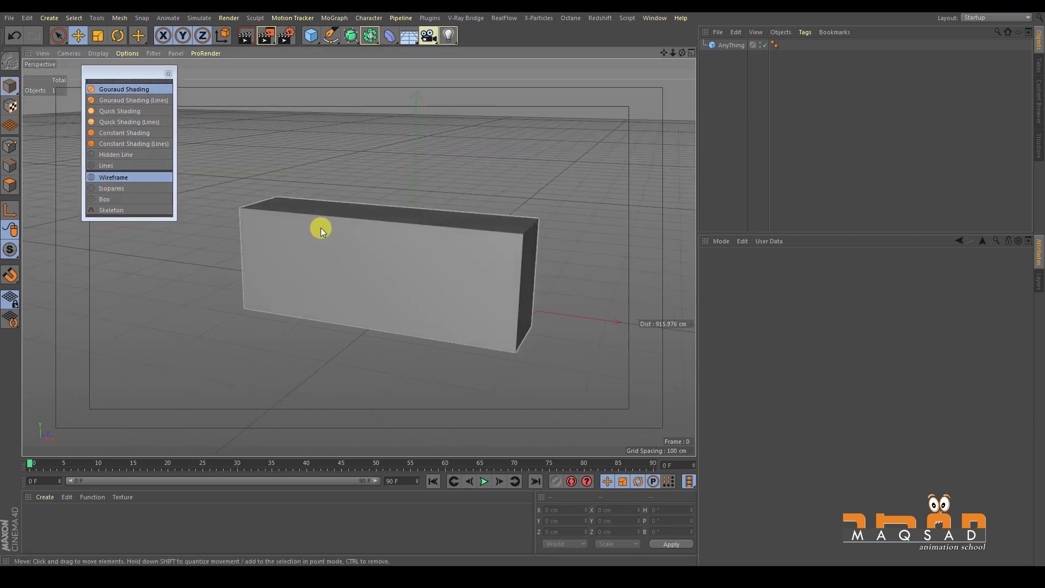
pyautogui.click(322, 228)
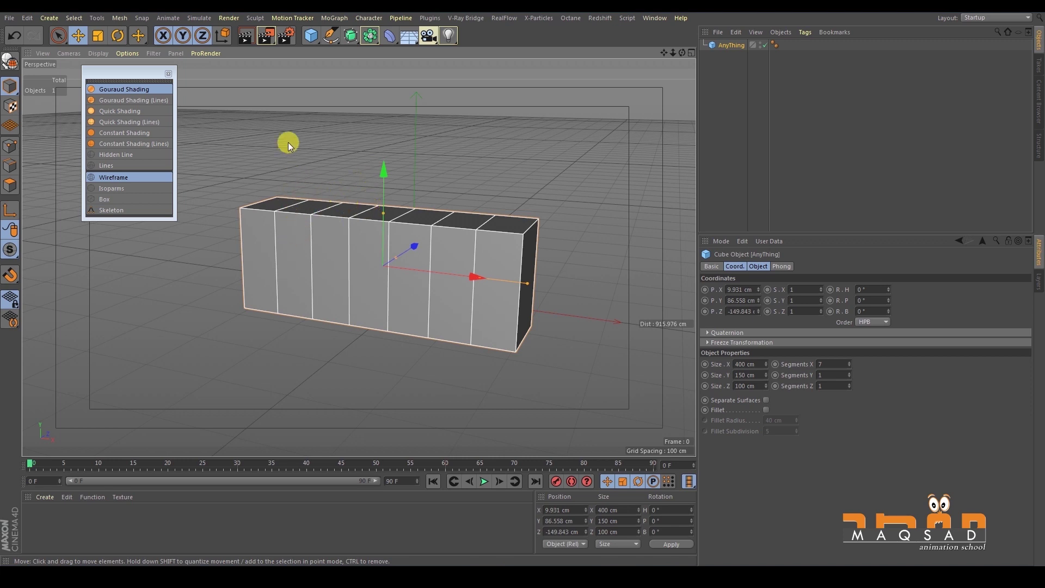
pyautogui.moveTo(129, 74); pyautogui.dragTo(138, 77)
pyautogui.click(177, 75)
# - Make the cube editable by converting it to a polygon object, and keep it selected
pyautogui.keyDown('alt'); pyautogui.moveTo(234, 207); pyautogui.dragTo(225, 199); pyautogui.keyUp('alt')
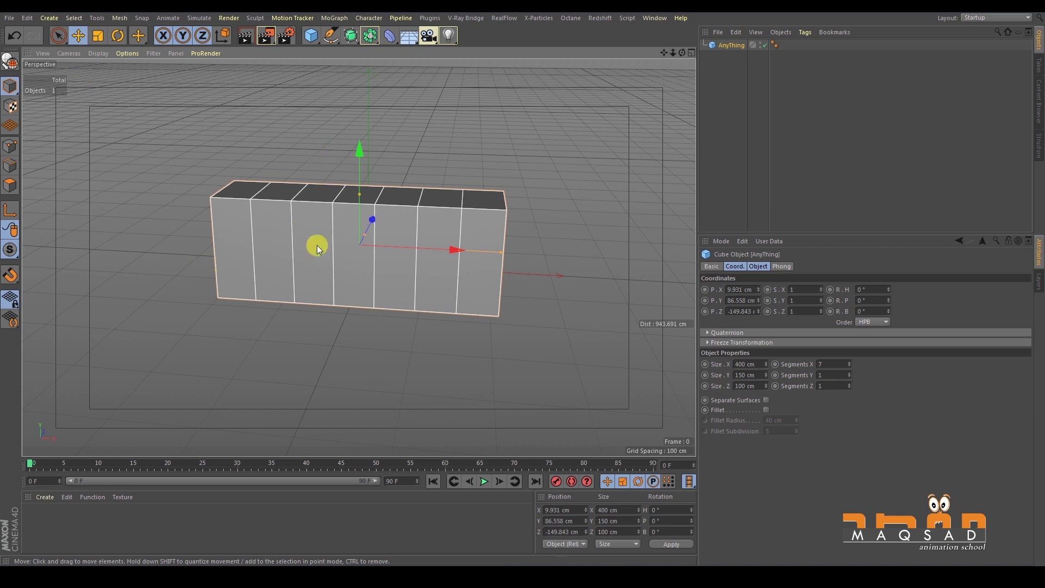
pyautogui.keyDown('alt'); pyautogui.moveTo(371, 216); pyautogui.dragTo(332, 220); pyautogui.keyUp('alt')
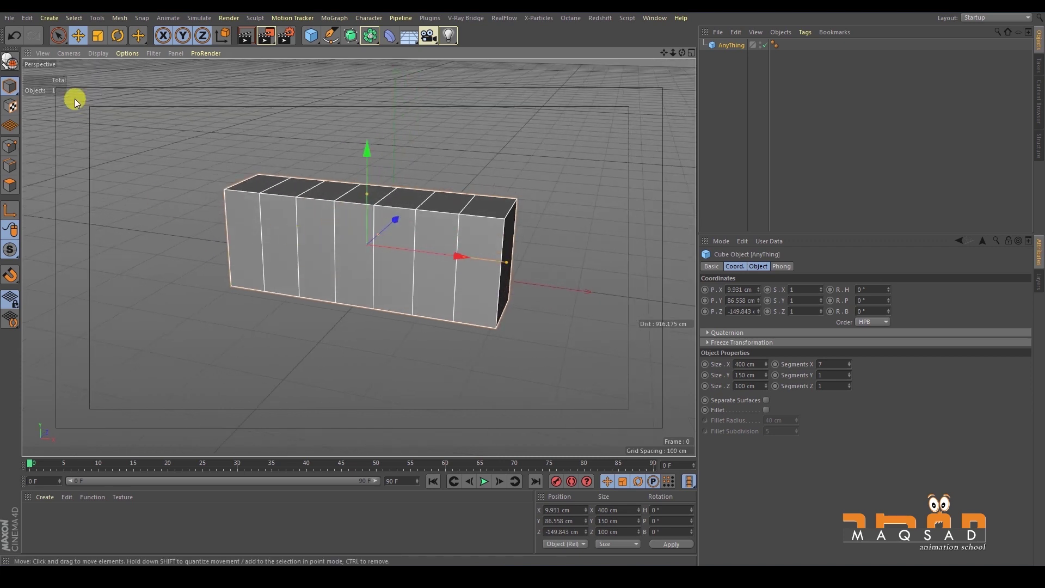
pyautogui.click(11, 60)
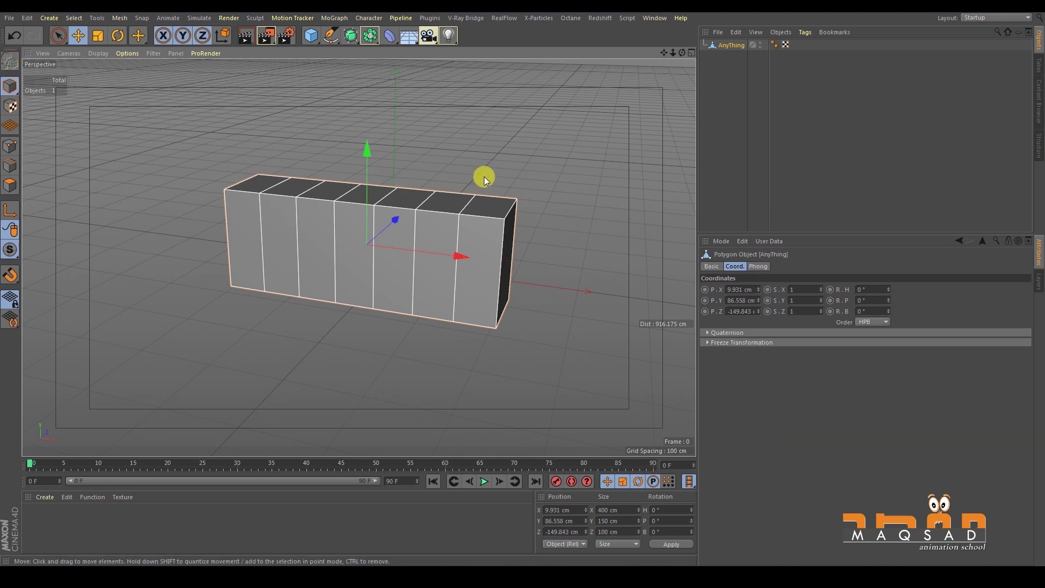
pyautogui.click(718, 69)
pyautogui.click(724, 46)
# - Enlarge the attributes area slightly and examine the polygon object and its segments from several angles
pyautogui.scroll(2, 456, 229)
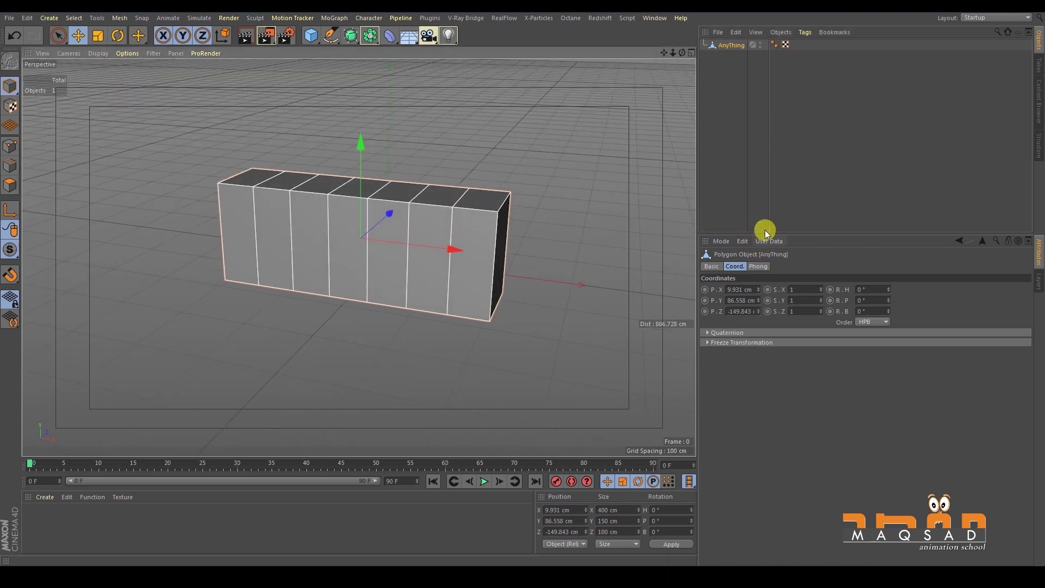
pyautogui.moveTo(765, 229); pyautogui.dragTo(764, 219)
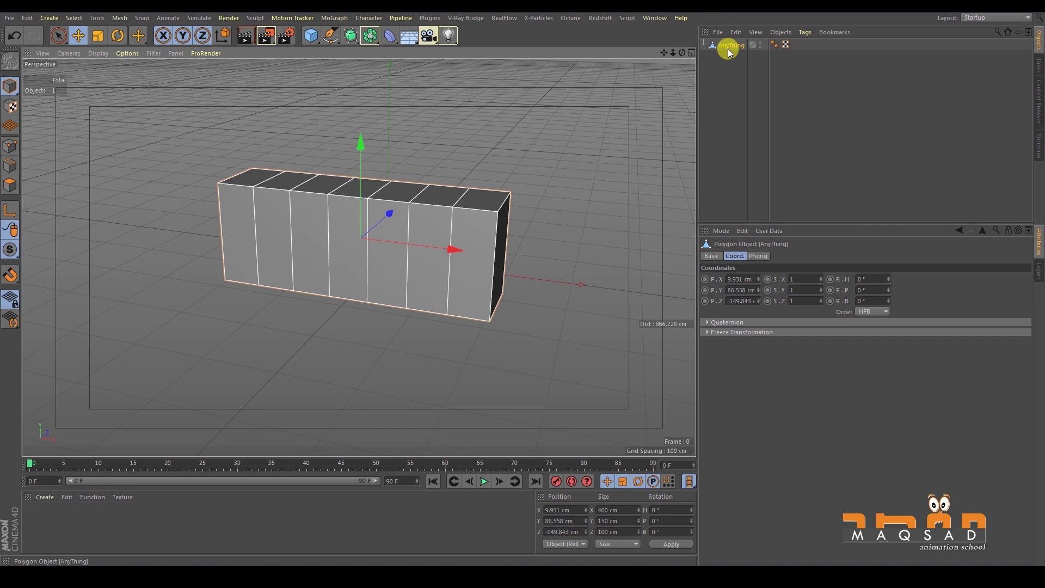
pyautogui.click(729, 56)
pyautogui.click(346, 179)
pyautogui.keyDown('alt'); pyautogui.moveTo(345, 180); pyautogui.dragTo(313, 212); pyautogui.keyUp('alt')
pyautogui.keyDown('alt'); pyautogui.moveTo(336, 228); pyautogui.dragTo(328, 198, button='right'); pyautogui.keyUp('alt')
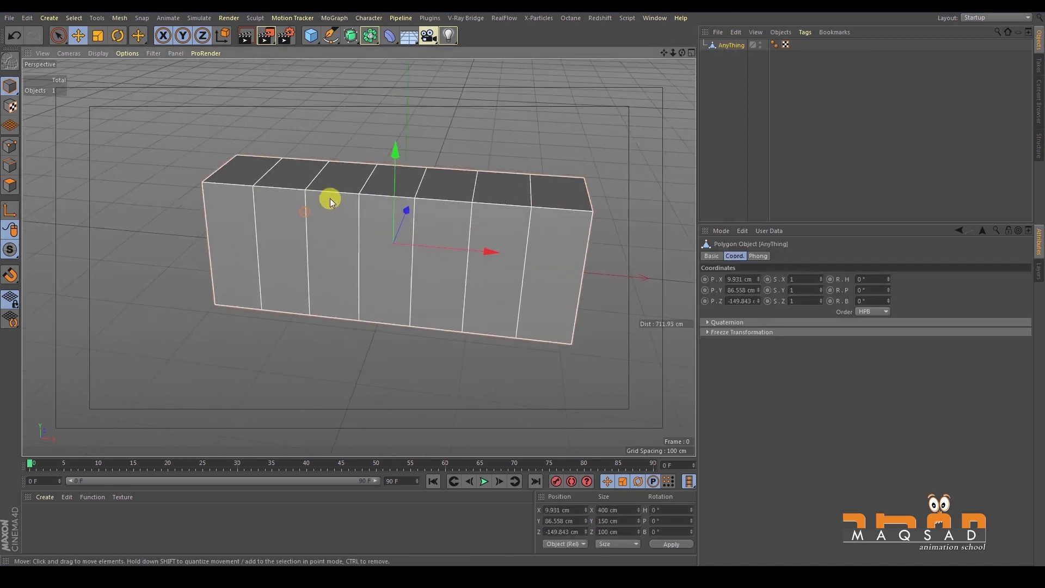
pyautogui.keyDown('alt'); pyautogui.moveTo(269, 178); pyautogui.dragTo(231, 222); pyautogui.keyUp('alt')
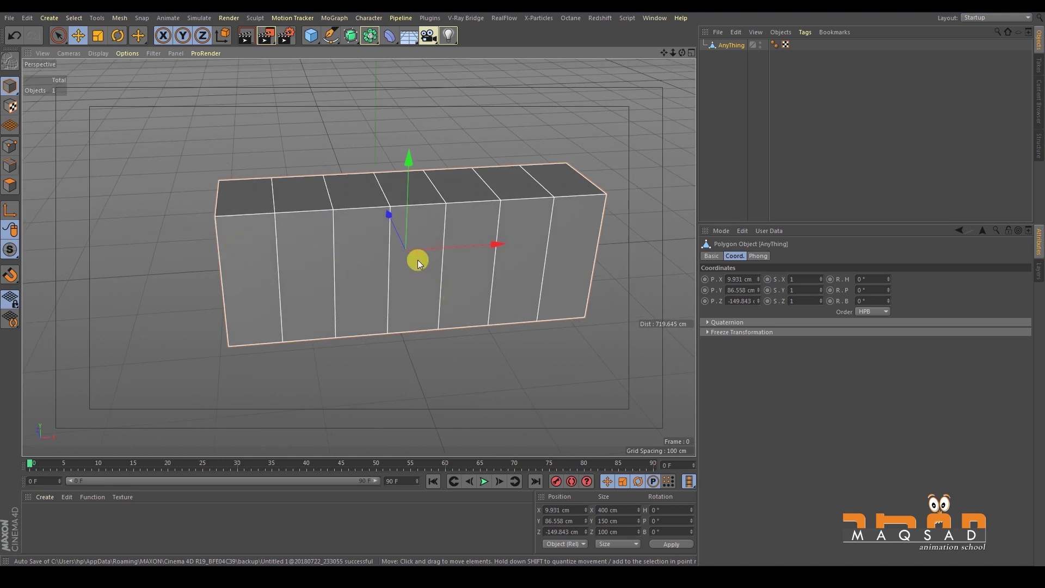
pyautogui.keyDown('alt'); pyautogui.moveTo(393, 276); pyautogui.dragTo(361, 298); pyautogui.keyUp('alt')
pyautogui.keyDown('alt'); pyautogui.moveTo(432, 91); pyautogui.dragTo(238, 274); pyautogui.keyUp('alt')
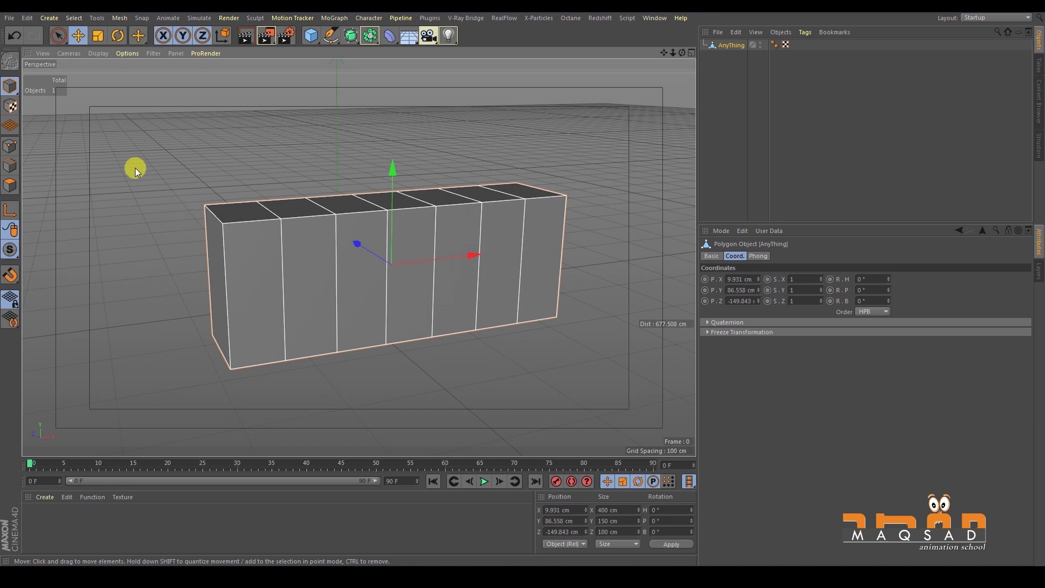
# - Switch to polygon mode and select individual polygons along the front of the box
pyautogui.keyDown('alt'); pyautogui.moveTo(244, 214); pyautogui.dragTo(216, 168); pyautogui.keyUp('alt')
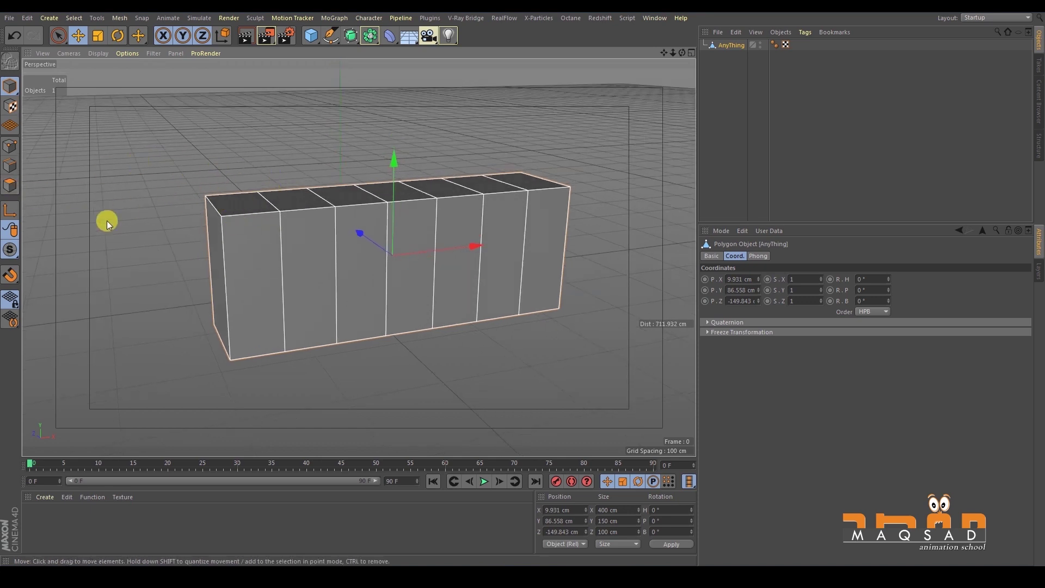
pyautogui.click(9, 187)
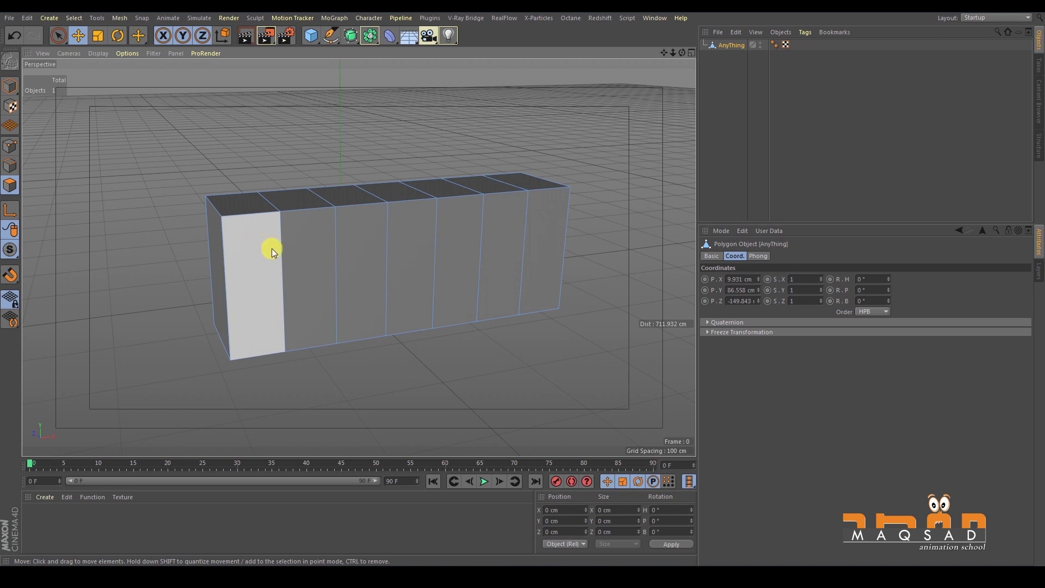
pyautogui.click(246, 263)
pyautogui.keyDown('alt'); pyautogui.moveTo(266, 374); pyautogui.dragTo(303, 365); pyautogui.keyUp('alt')
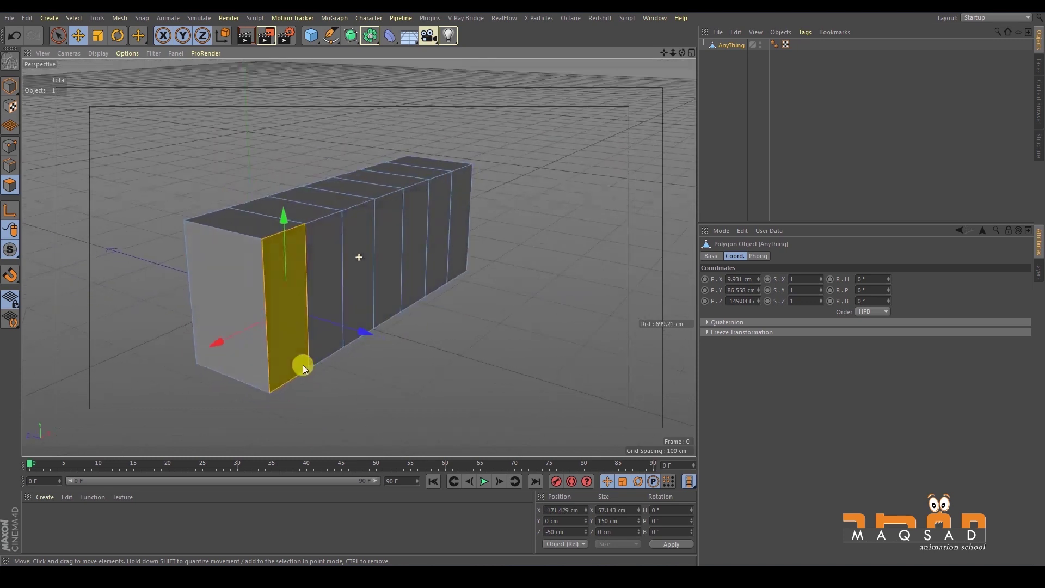
pyautogui.keyDown('alt'); pyautogui.moveTo(312, 324); pyautogui.dragTo(253, 293); pyautogui.keyUp('alt')
pyautogui.click(310, 280)
pyautogui.click(364, 256)
# - Select single polygons on different sides of the box, finishing with the narrow end face nearest the first segment
pyautogui.click(207, 217)
pyautogui.keyDown('alt'); pyautogui.moveTo(216, 345); pyautogui.dragTo(383, 350); pyautogui.keyUp('alt')
pyautogui.click(200, 305)
pyautogui.click(422, 305)
pyautogui.keyDown('alt'); pyautogui.moveTo(423, 305); pyautogui.dragTo(277, 267); pyautogui.keyUp('alt')
pyautogui.click(294, 240)
pyautogui.click(262, 284)
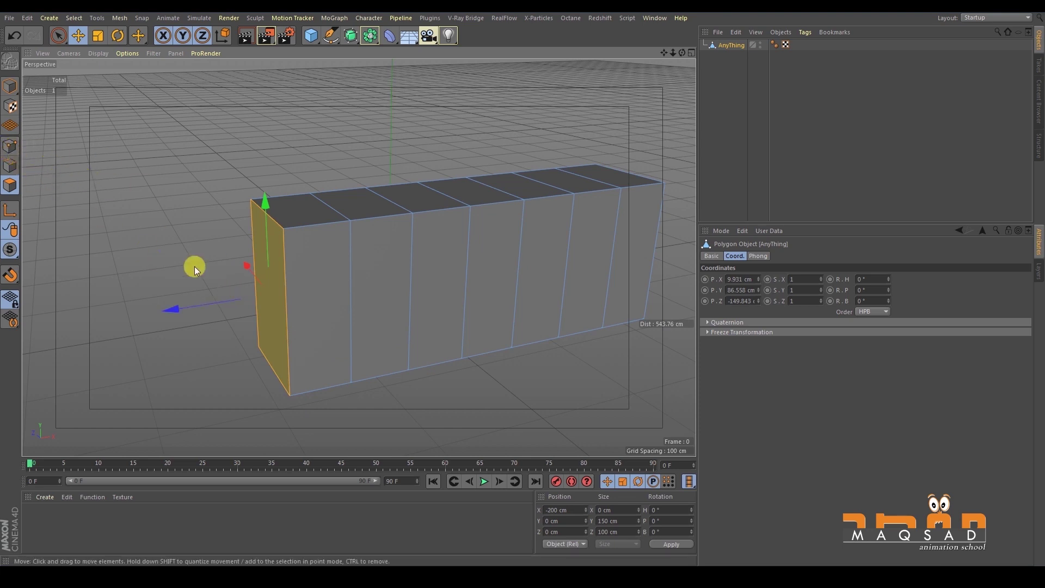
# - In edge mode, try moving the second segment's top front edge, and undo the move
pyautogui.click(9, 167)
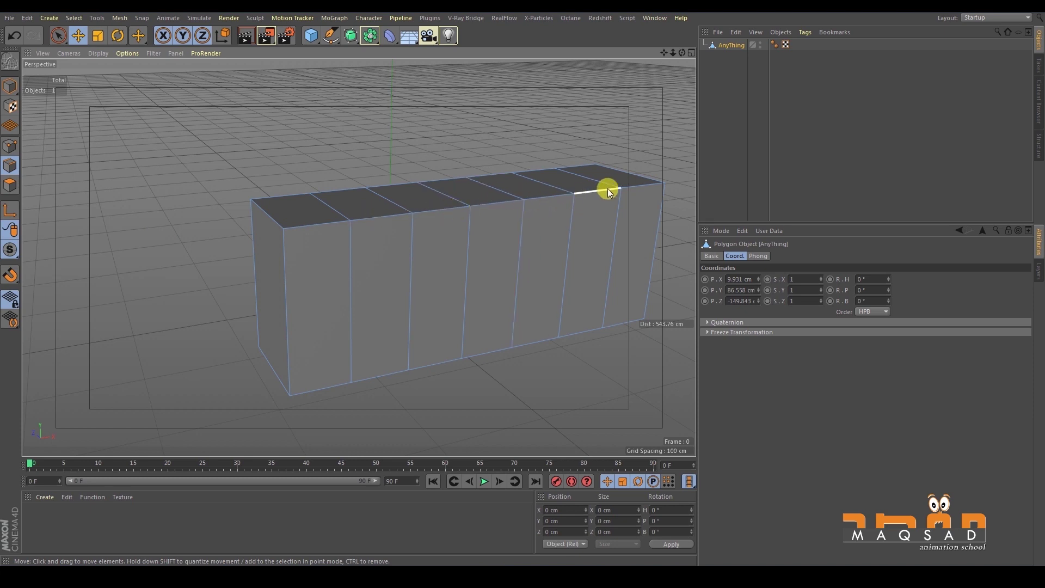
pyautogui.click(371, 219)
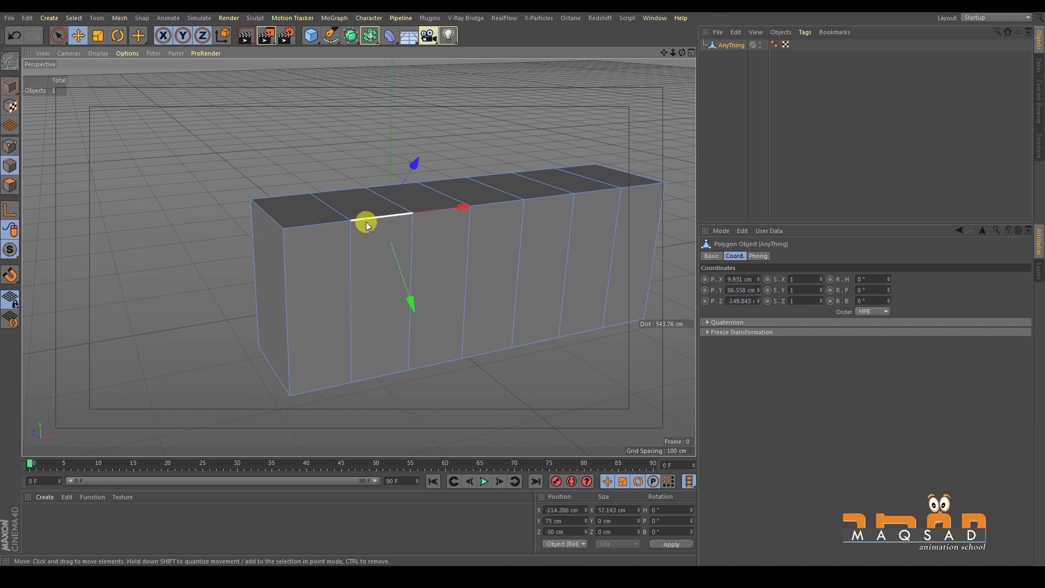
pyautogui.moveTo(410, 288); pyautogui.dragTo(428, 270)
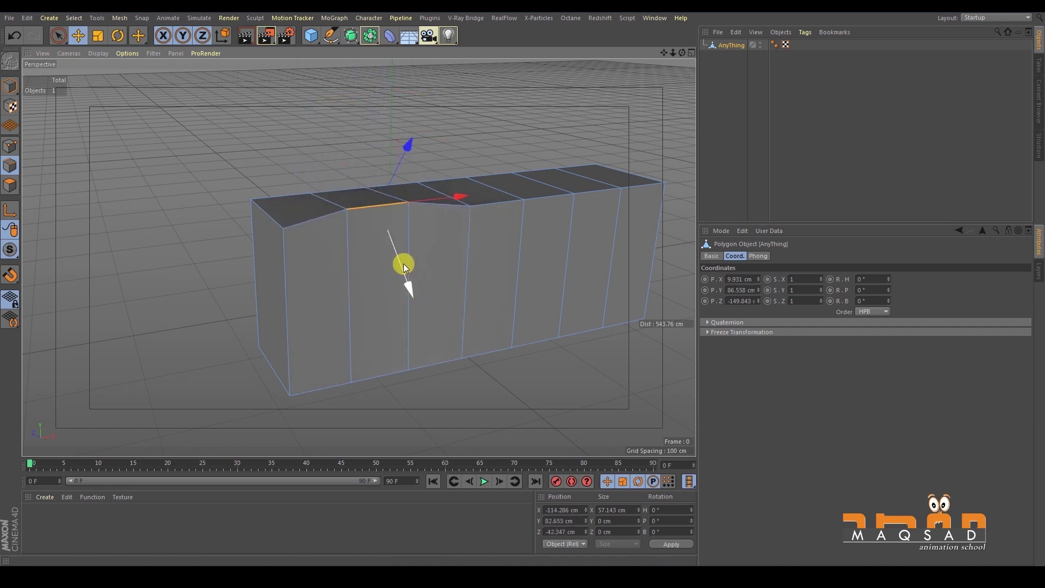
pyautogui.hotkey('ctrl', 'z')
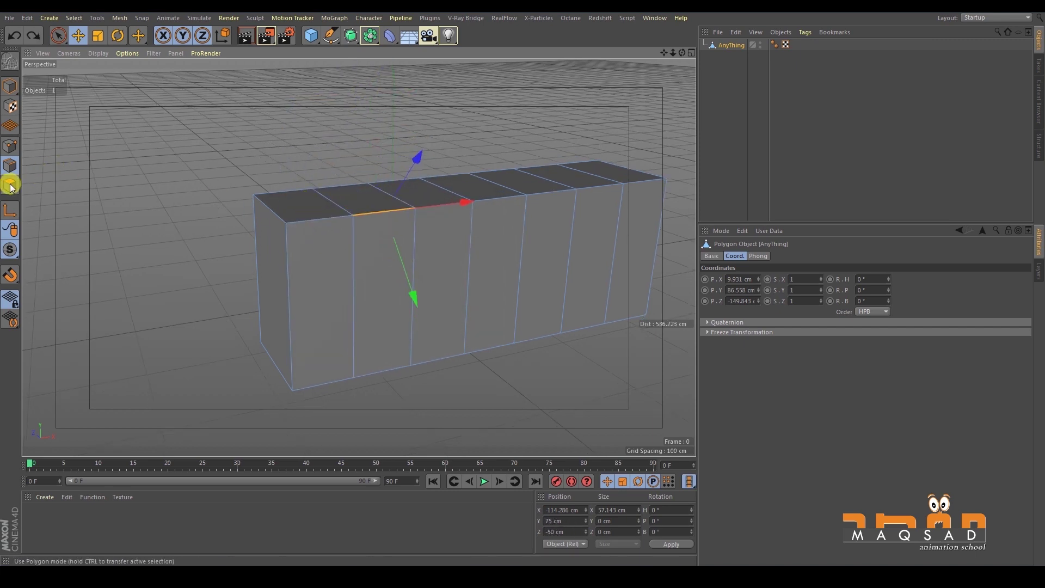
# - In polygon mode, select the first segment's front polygon and try moving it along its normal
pyautogui.click(10, 185)
pyautogui.click(317, 294)
pyautogui.moveTo(364, 306)
pyautogui.mouseDown()
pyautogui.moveTo(463, 361)
pyautogui.moveTo(457, 368)
pyautogui.moveTo(350, 320)
pyautogui.mouseUp()
pyautogui.keyDown('alt'); pyautogui.moveTo(210, 228); pyautogui.dragTo(51, 173); pyautogui.keyUp('alt')
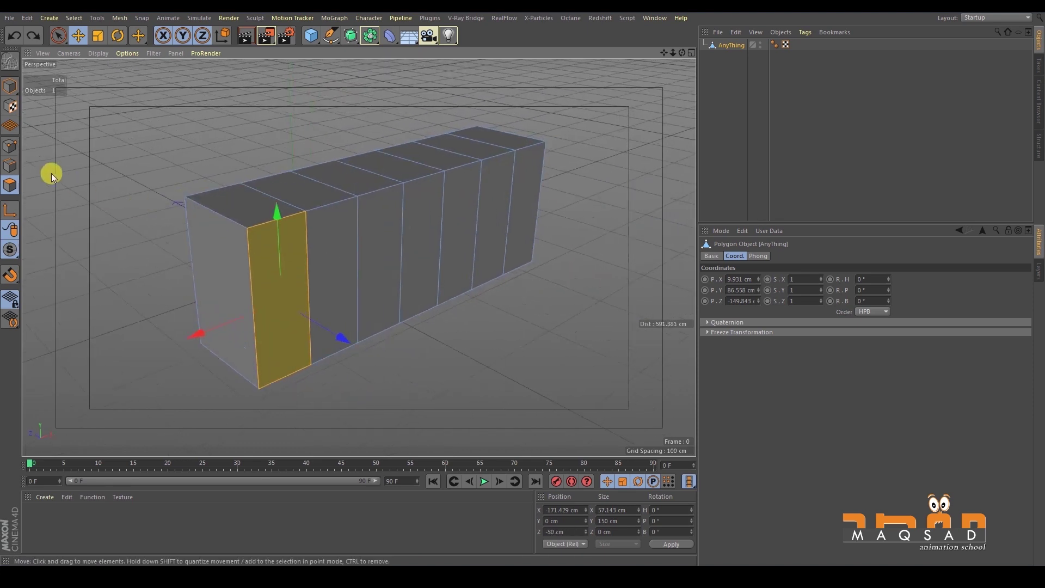
# - Switch to point mode and lower the top front corner point of the first segment slightly
pyautogui.click(10, 146)
pyautogui.click(247, 228)
pyautogui.keyDown('alt'); pyautogui.moveTo(228, 214); pyautogui.dragTo(289, 171); pyautogui.keyUp('alt')
pyautogui.moveTo(238, 148)
pyautogui.mouseDown()
pyautogui.moveTo(232, 116)
pyautogui.moveTo(243, 161)
pyautogui.mouseUp()
pyautogui.scroll(3, 302, 216)
# - Move the second top front point down and outward, and lower the third one to about Y 30.8 cm
pyautogui.click(322, 209)
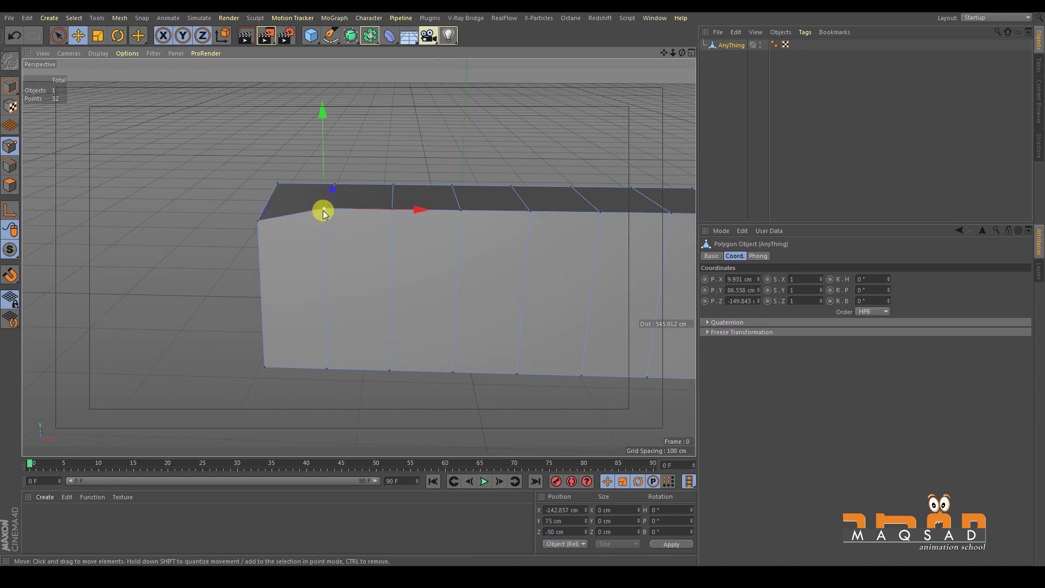
pyautogui.keyDown('alt'); pyautogui.moveTo(336, 158); pyautogui.dragTo(250, 282); pyautogui.keyUp('alt')
pyautogui.moveTo(310, 271); pyautogui.dragTo(296, 251)
pyautogui.click(297, 251)
pyautogui.moveTo(312, 168); pyautogui.dragTo(258, 212)
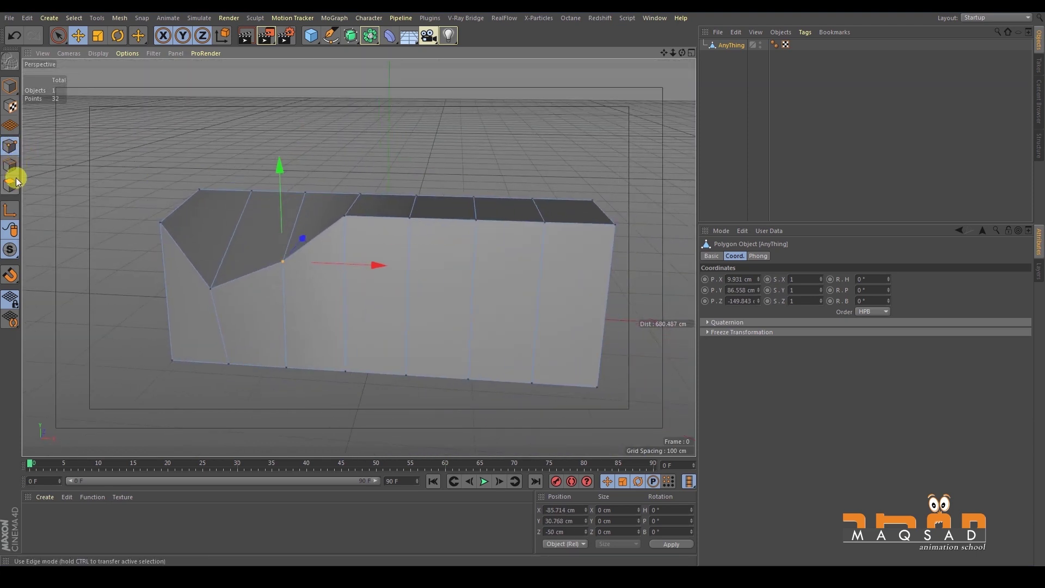
# - Switch from point mode to edge mode, and from there to polygon mode, on the deformed box
pyautogui.keyDown('alt'); pyautogui.moveTo(123, 197); pyautogui.dragTo(398, 221); pyautogui.keyUp('alt')
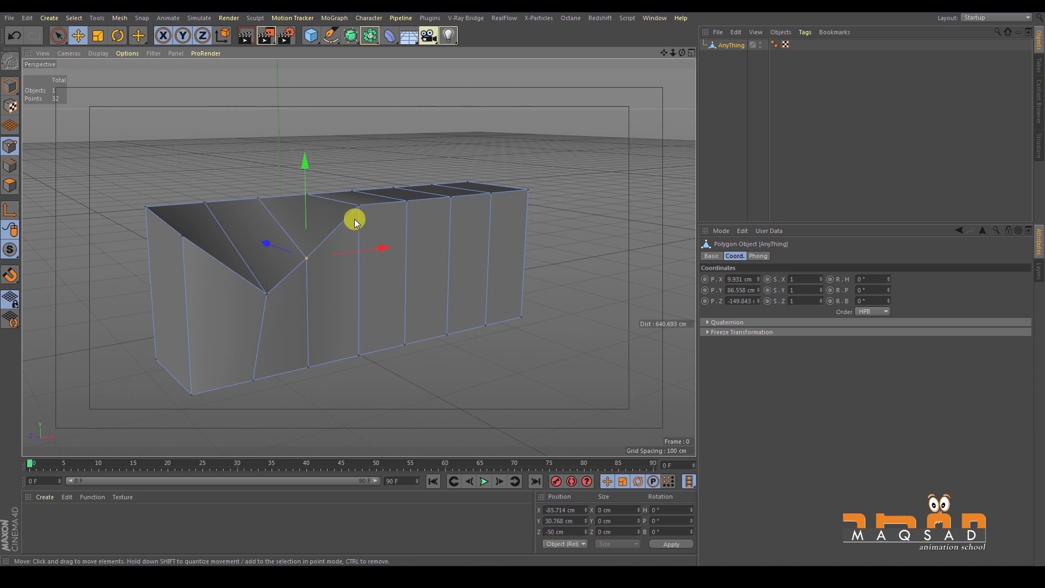
pyautogui.click(11, 166)
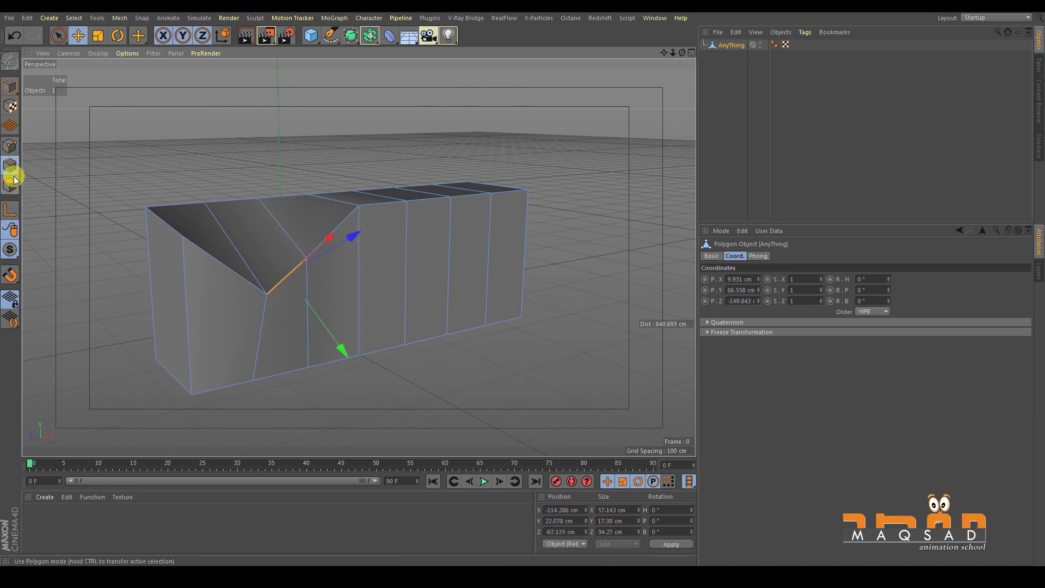
pyautogui.click(9, 181)
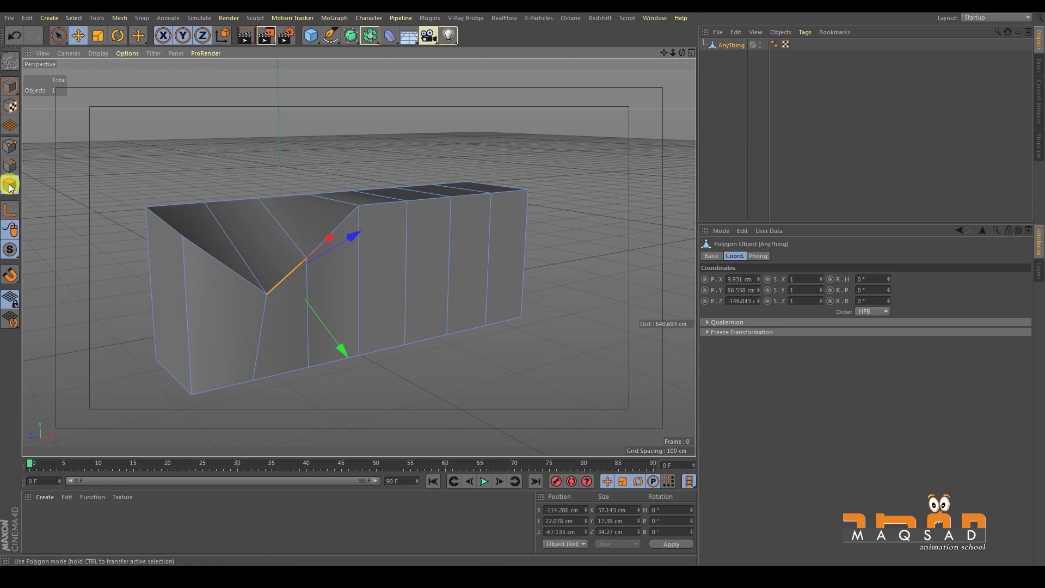